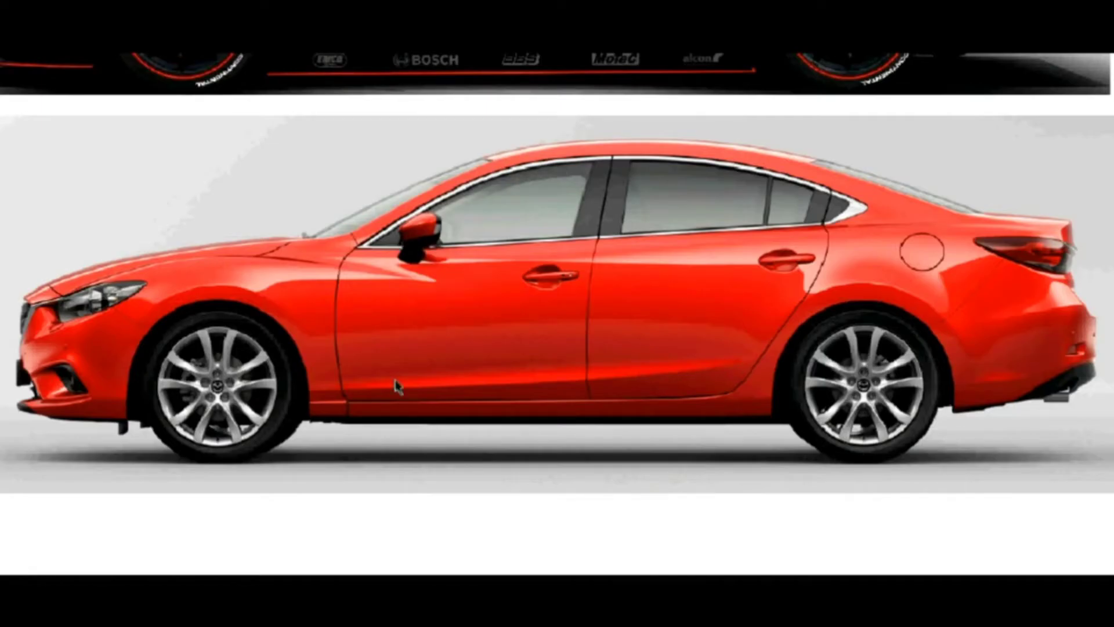
# - Zoom into the stock sedan and pan across its doors to the rear wheel
pyautogui.moveTo(16, 221); pyautogui.dragTo(407, 483)
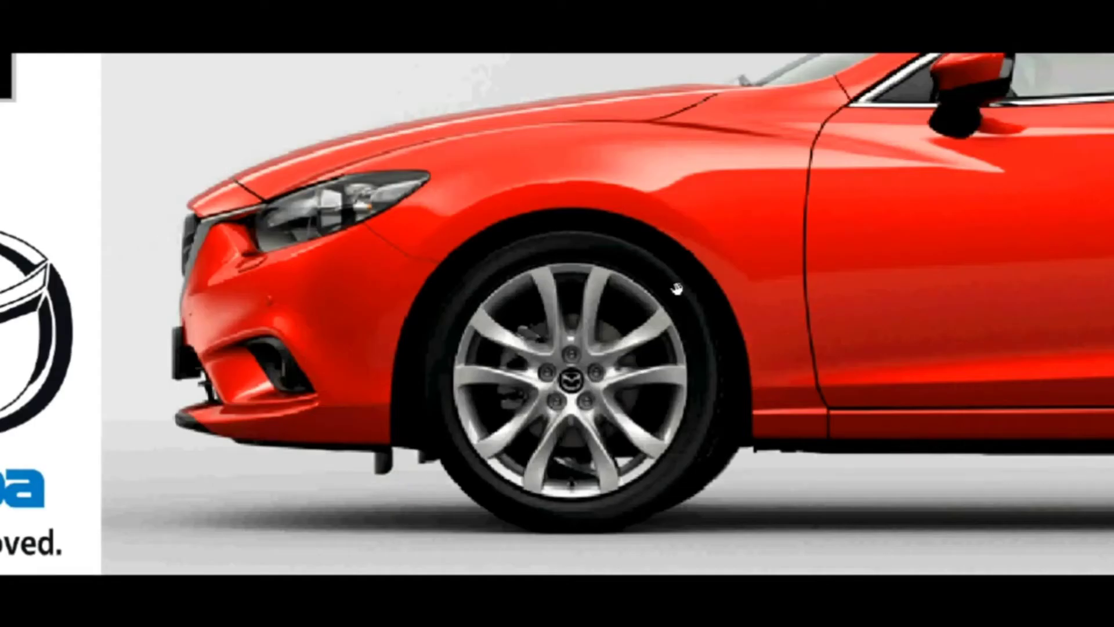
pyautogui.moveTo(953, 190); pyautogui.dragTo(659, 194)
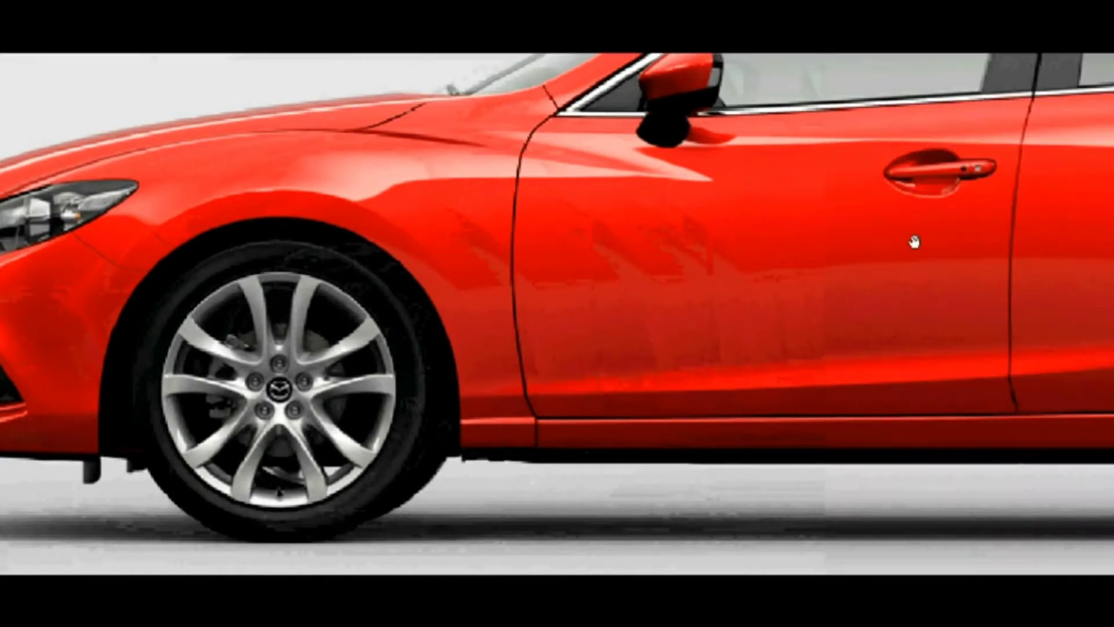
pyautogui.moveTo(947, 227); pyautogui.dragTo(659, 273)
pyautogui.moveTo(930, 298); pyautogui.dragTo(709, 336)
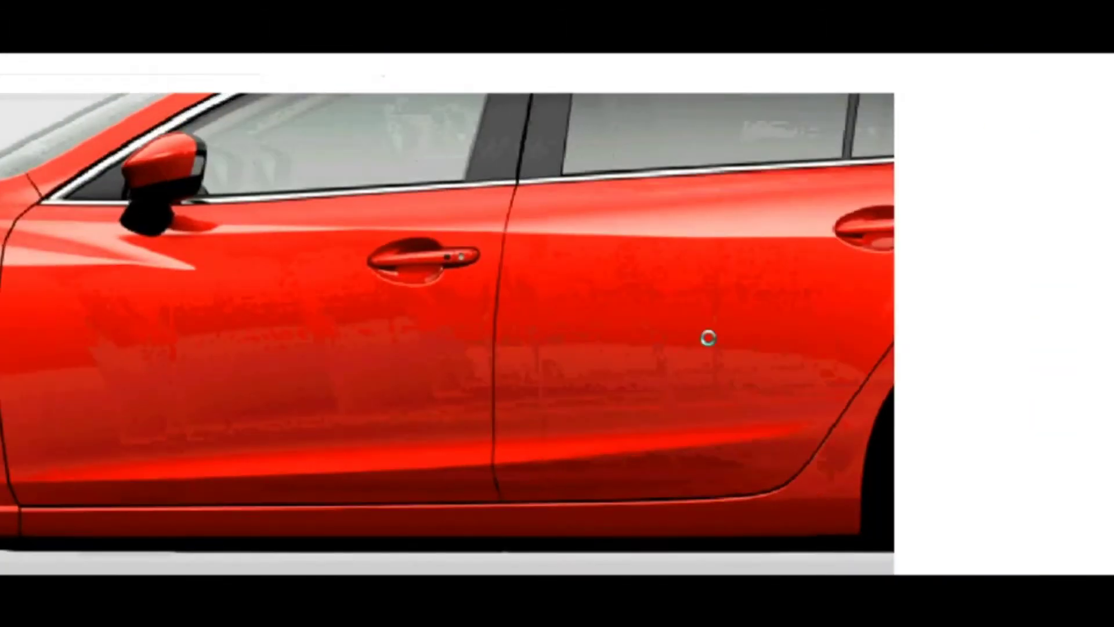
pyautogui.moveTo(872, 326); pyautogui.dragTo(590, 311)
pyautogui.moveTo(756, 329); pyautogui.dragTo(665, 320)
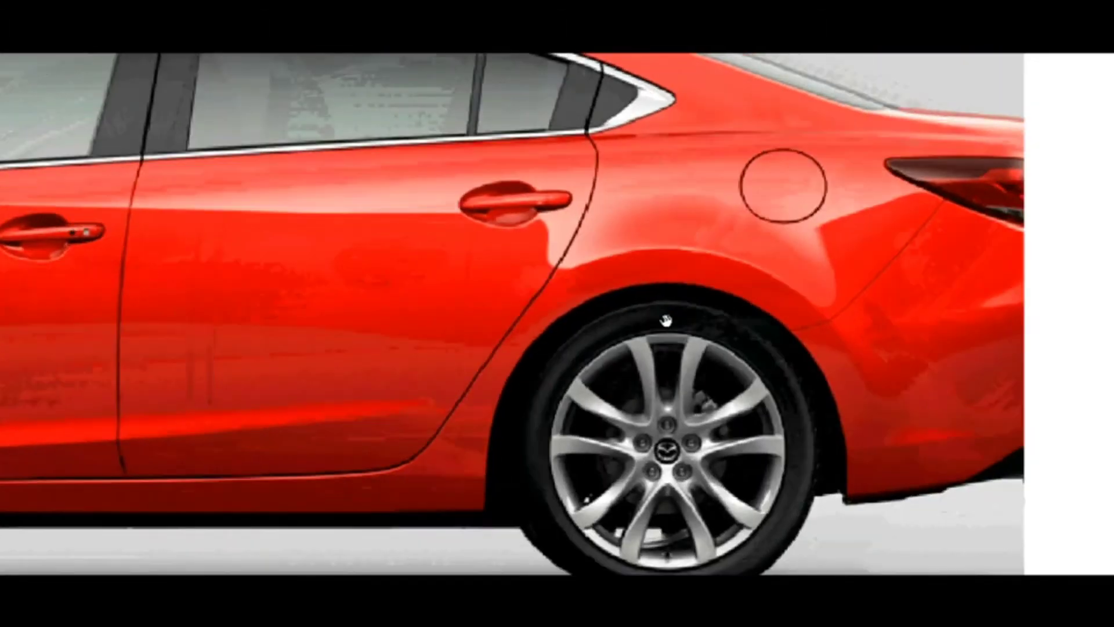
pyautogui.scroll(-3, 662, 323)
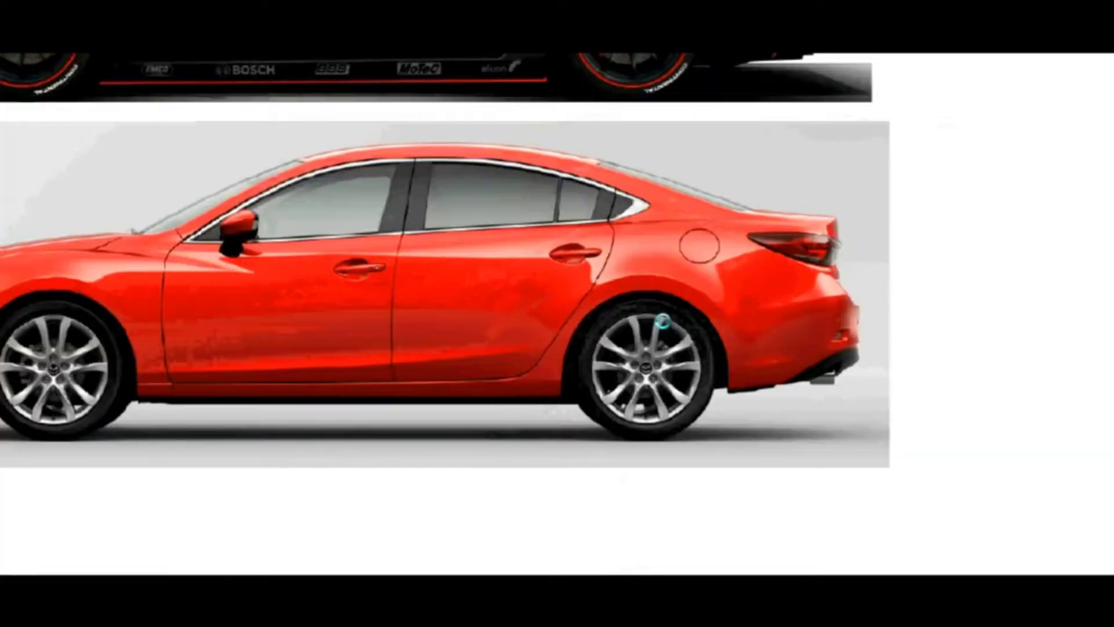
pyautogui.scroll(-2, 663, 321)
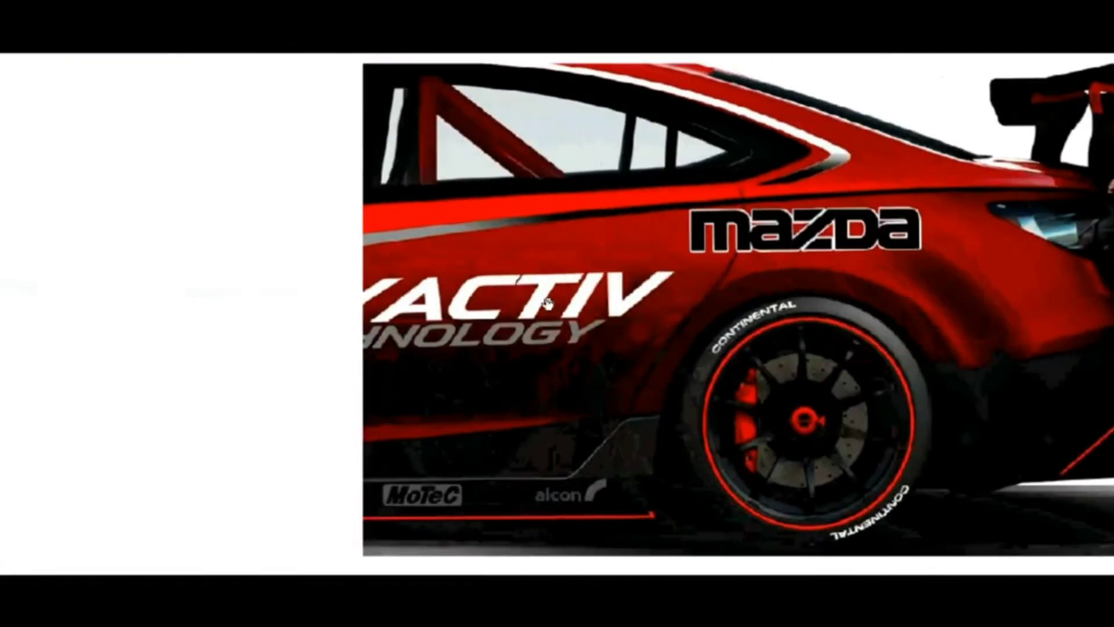
# - Pan along the race car past the 70 and zoom onto its front wheel
pyautogui.moveTo(132, 344); pyautogui.dragTo(517, 323)
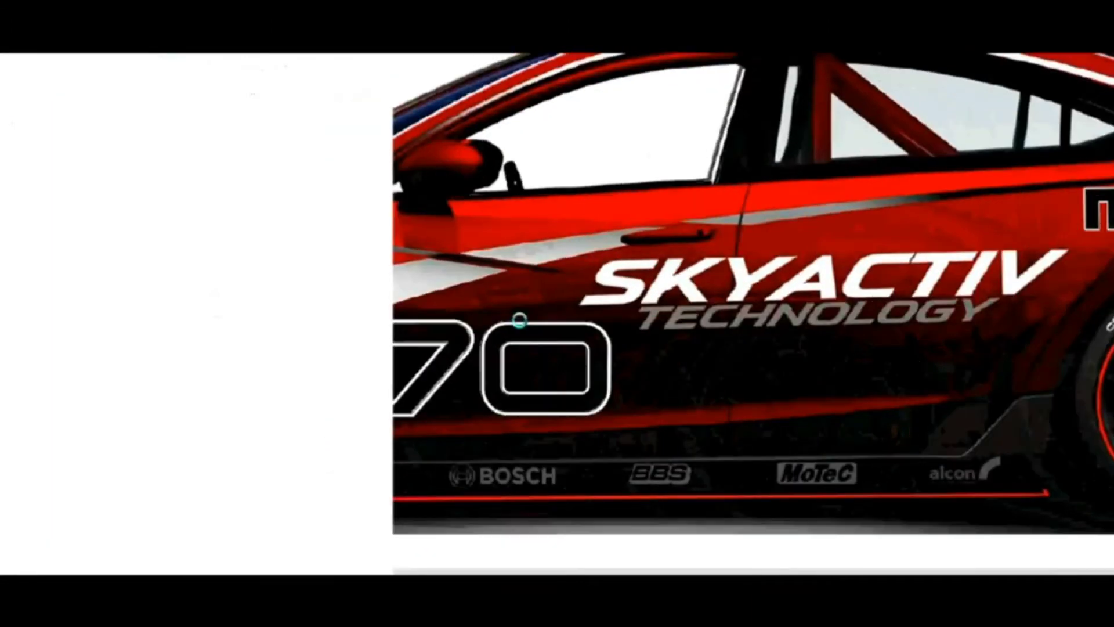
pyautogui.moveTo(245, 299); pyautogui.dragTo(546, 287)
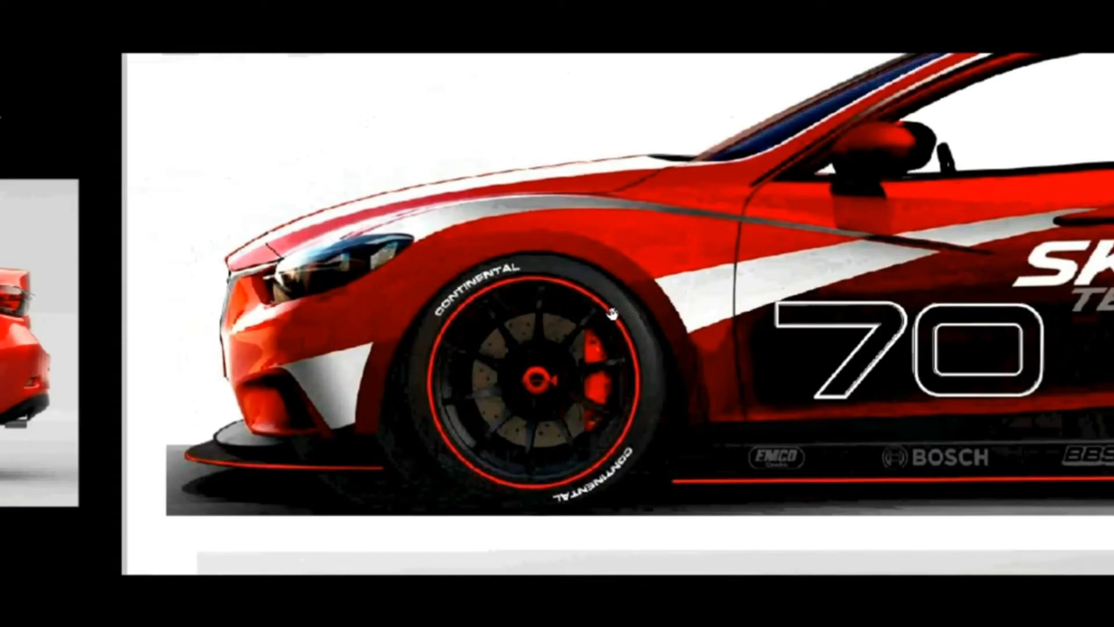
pyautogui.scroll(-5, 509, 283)
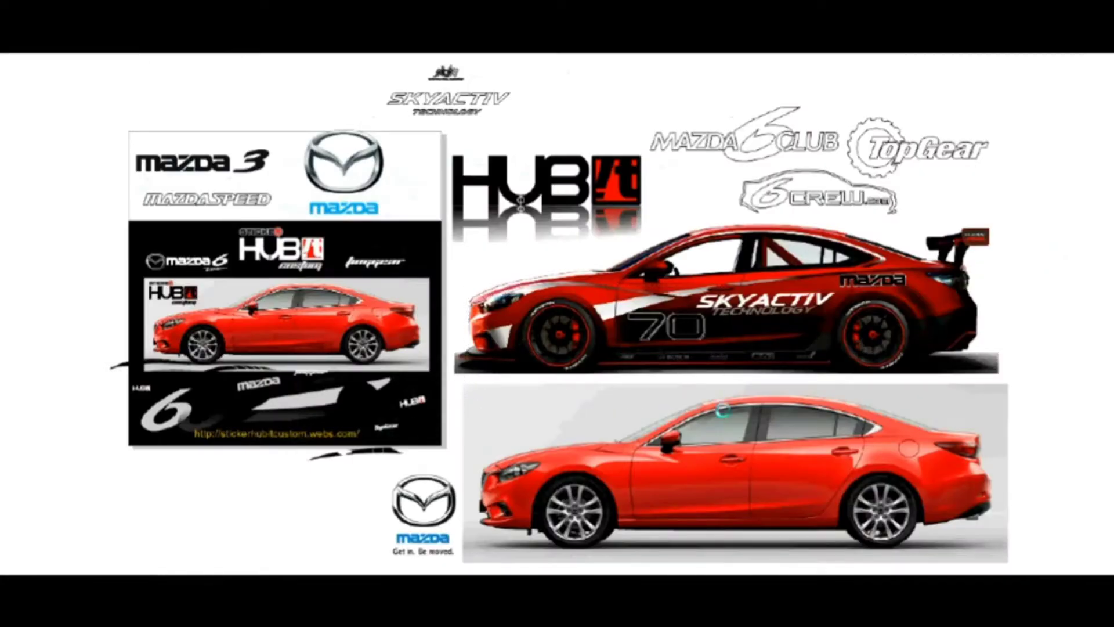
pyautogui.scroll(5, 543, 351)
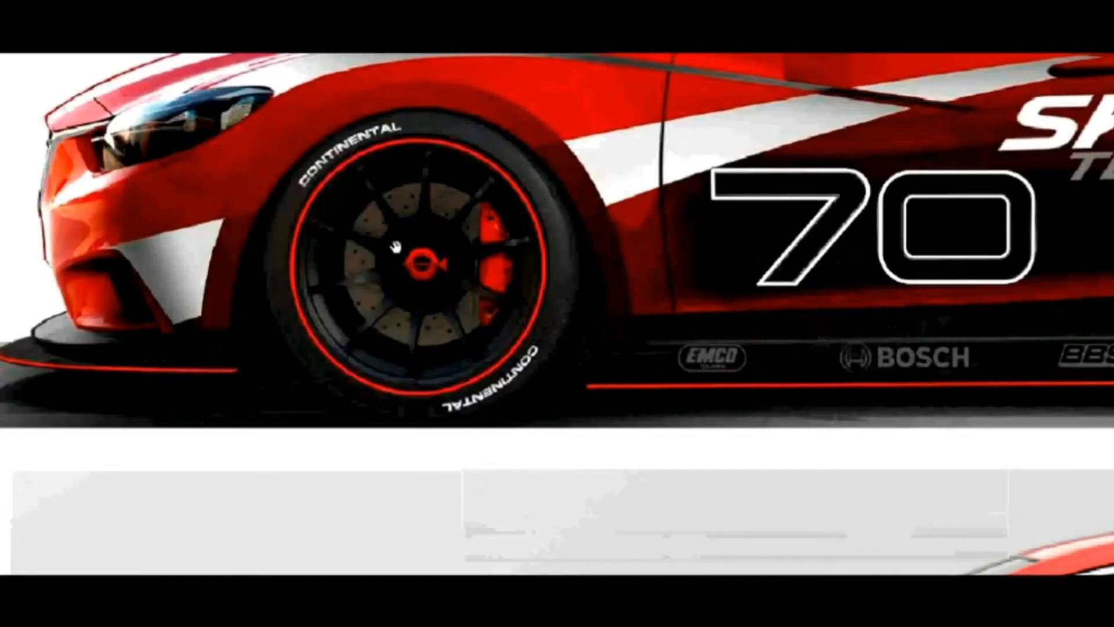
# - Move the race car's black, red-rimmed wheel over the sedan's front wheel
pyautogui.click(394, 267)
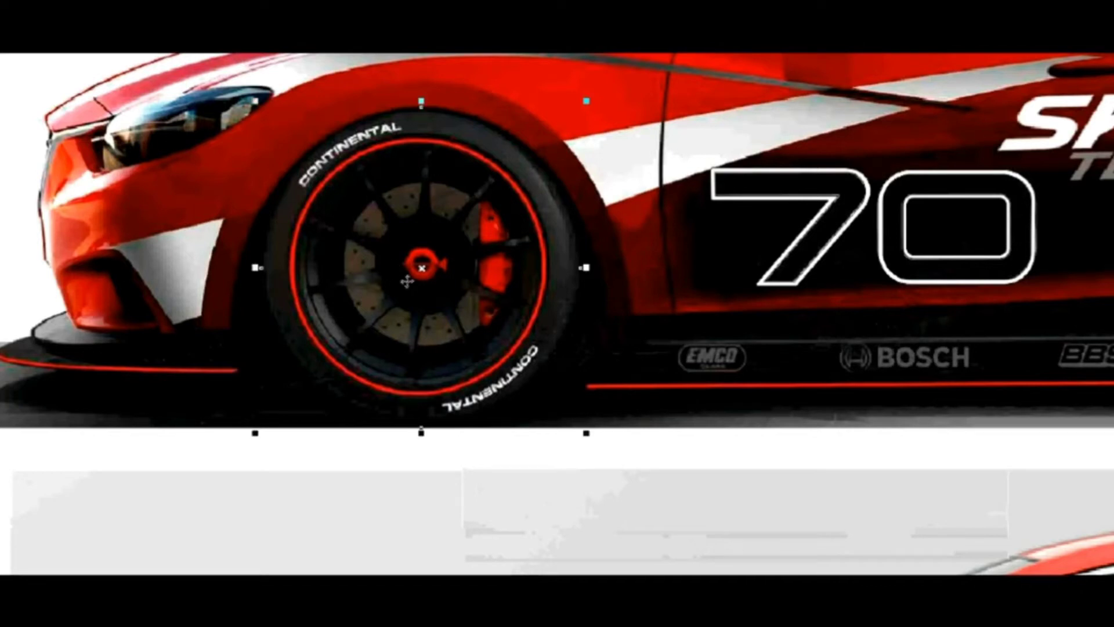
pyautogui.scroll(-3, 407, 282)
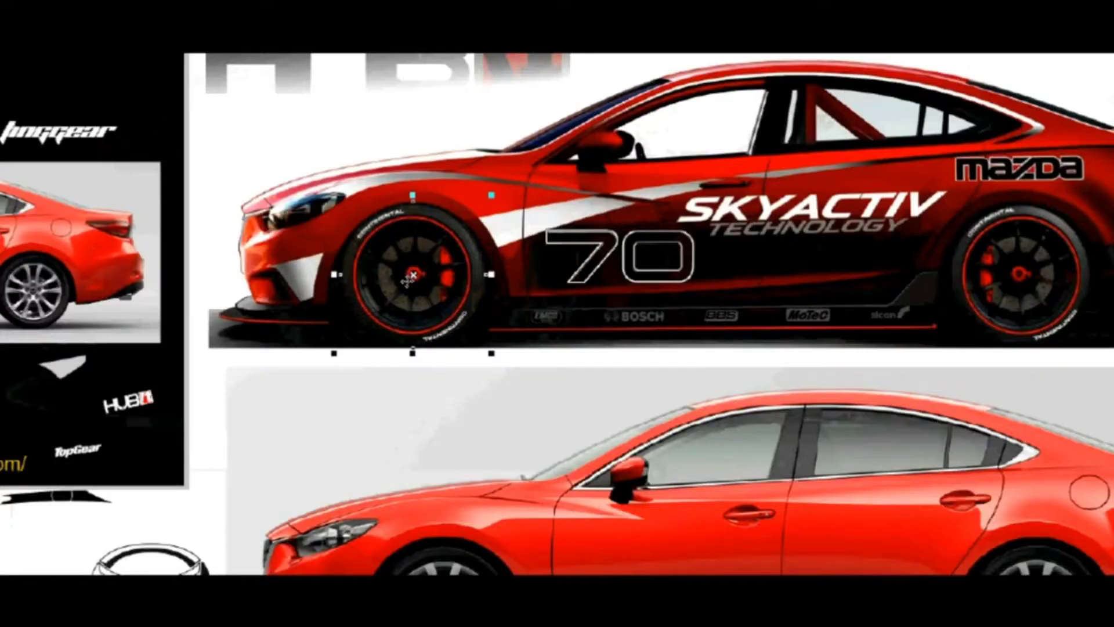
pyautogui.scroll(-2, 410, 279)
pyautogui.scroll(3, 433, 228)
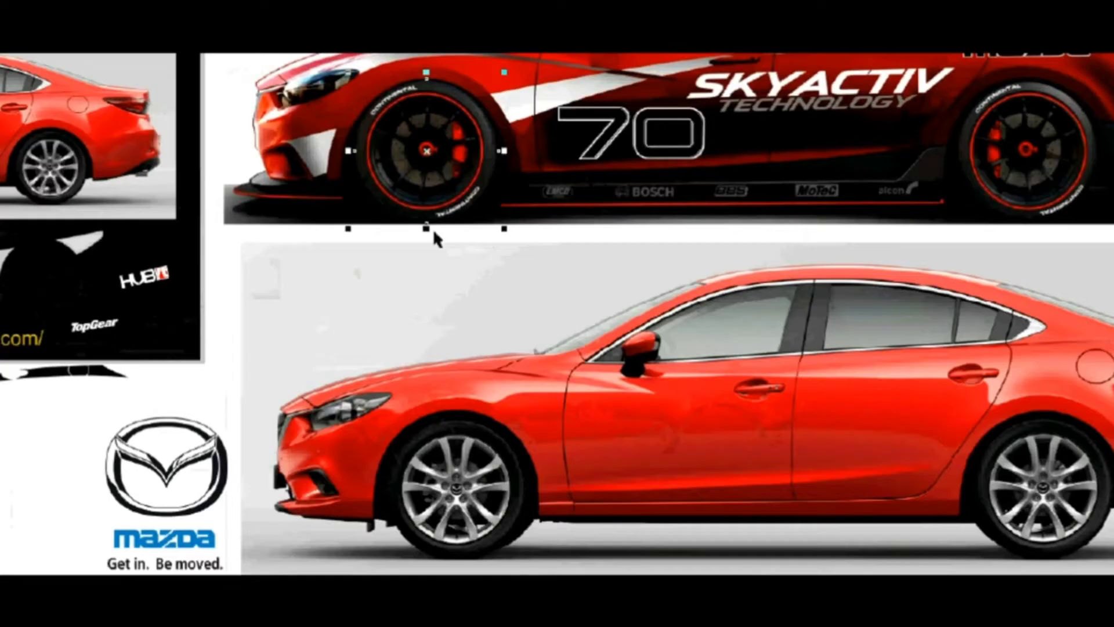
pyautogui.moveTo(428, 151); pyautogui.dragTo(457, 476)
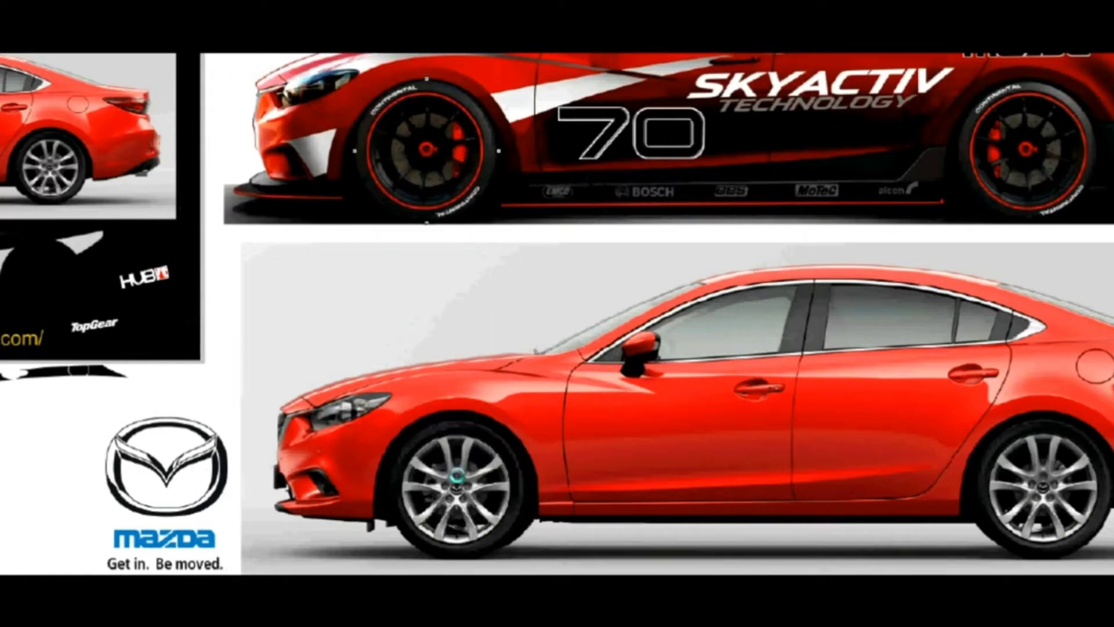
pyautogui.scroll(-3, 457, 476)
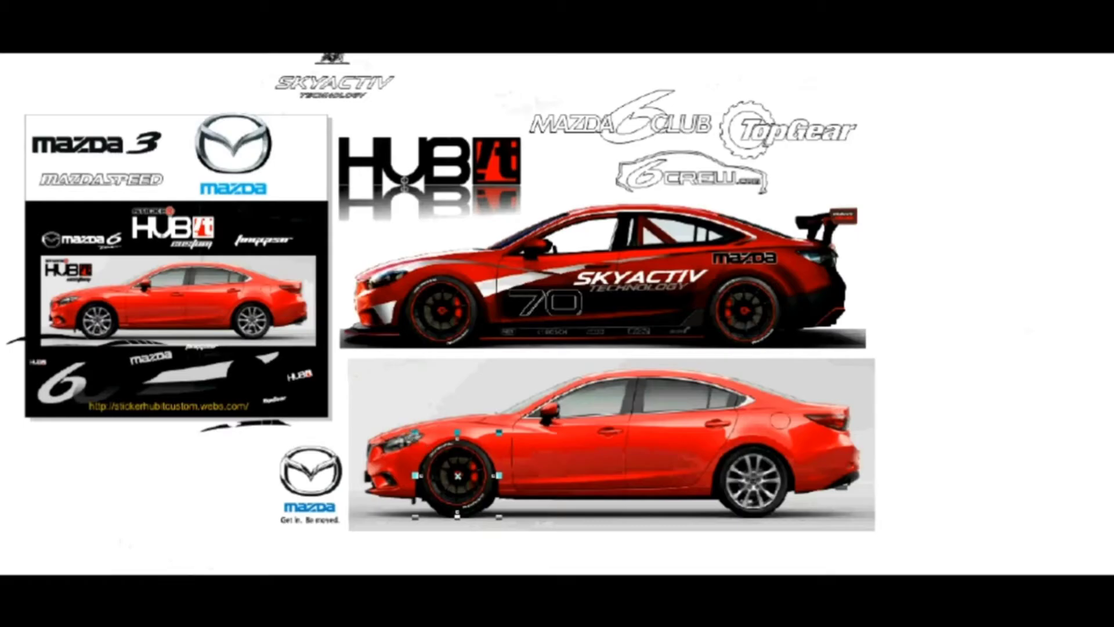
# - Zoom in and undo/redo repeatedly to compare the race wheel against the original photo wheel
pyautogui.hotkey('shift', 'F2')
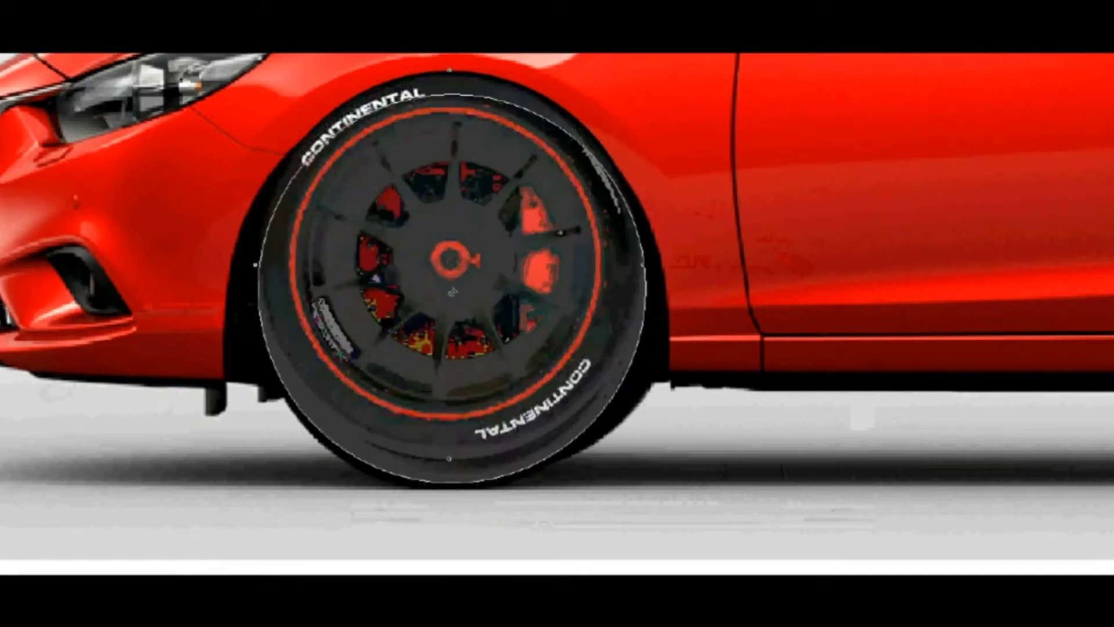
pyautogui.hotkey('ctrl', 'z')
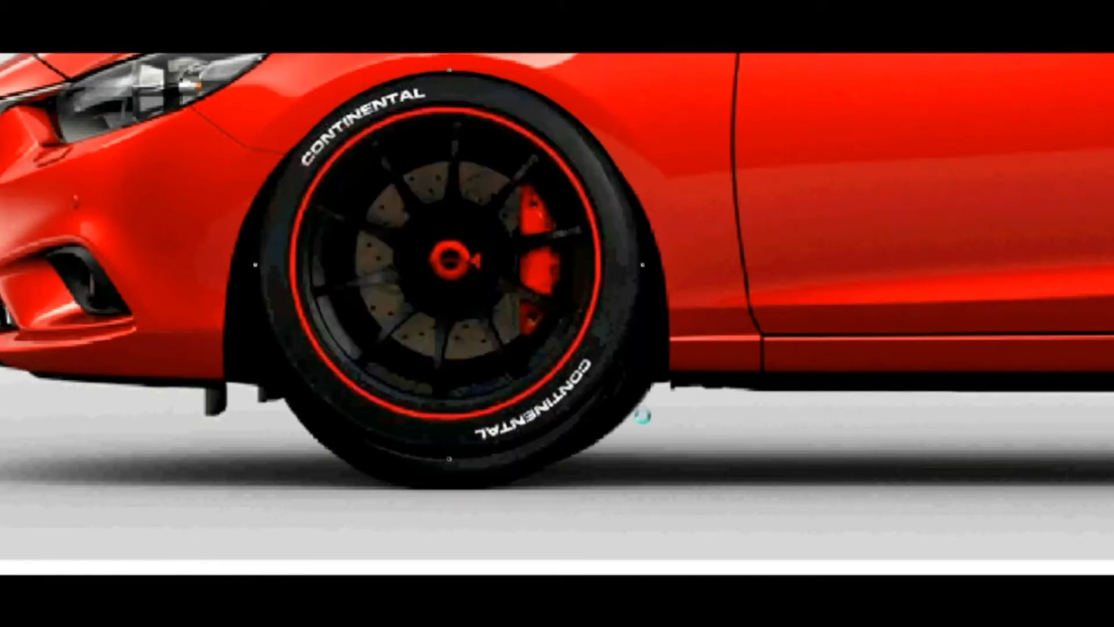
pyautogui.click(657, 503)
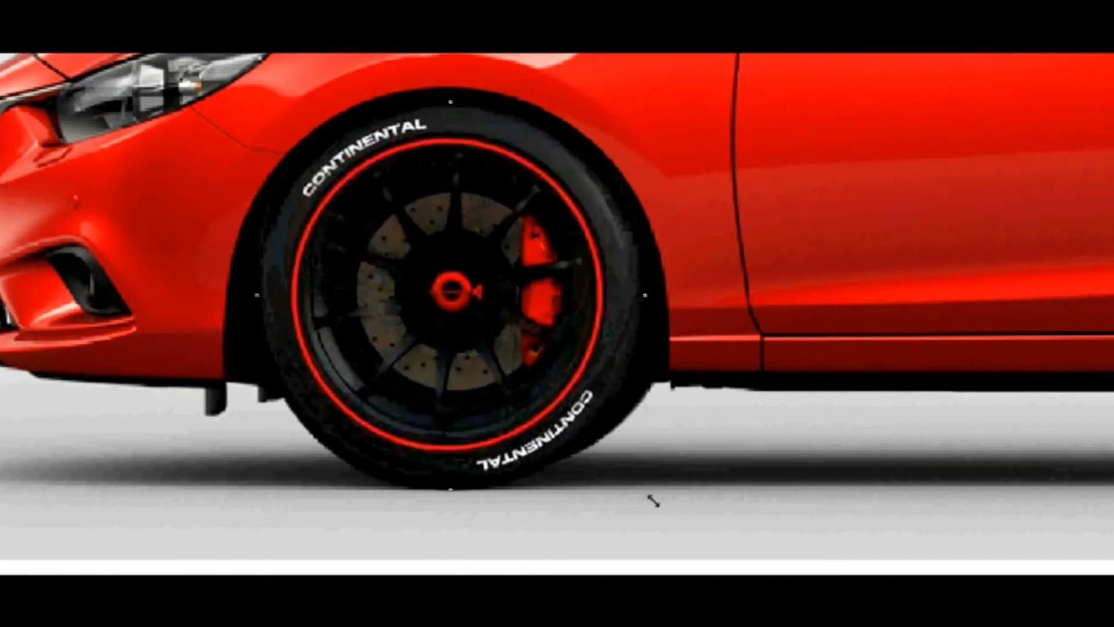
pyautogui.hotkey('ctrl', 'z')
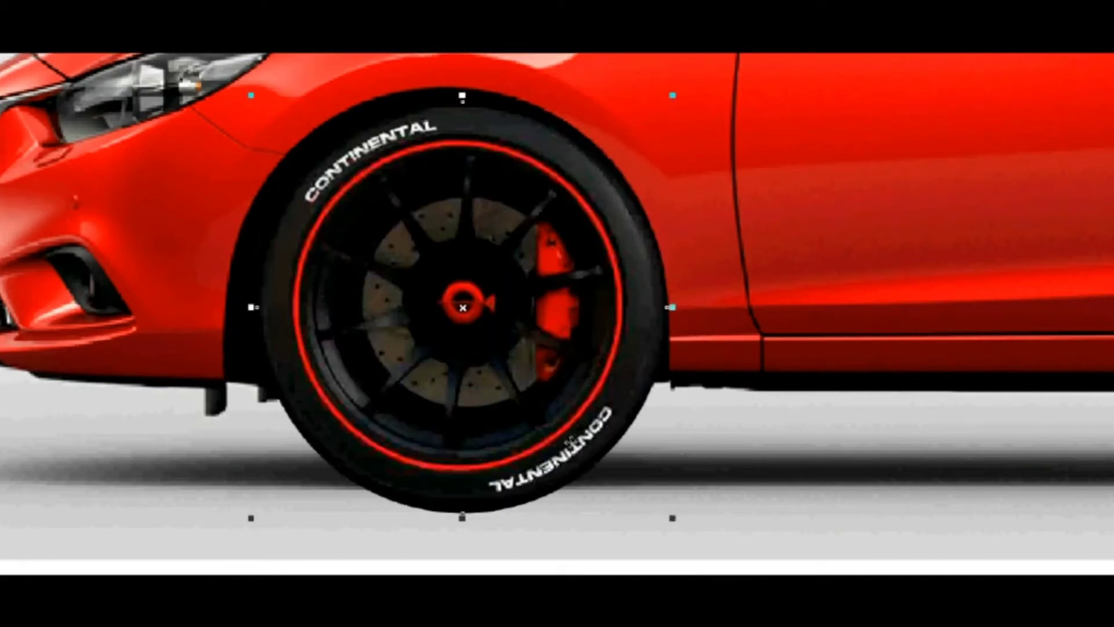
pyautogui.hotkey('ctrl', 'shift', 'z')
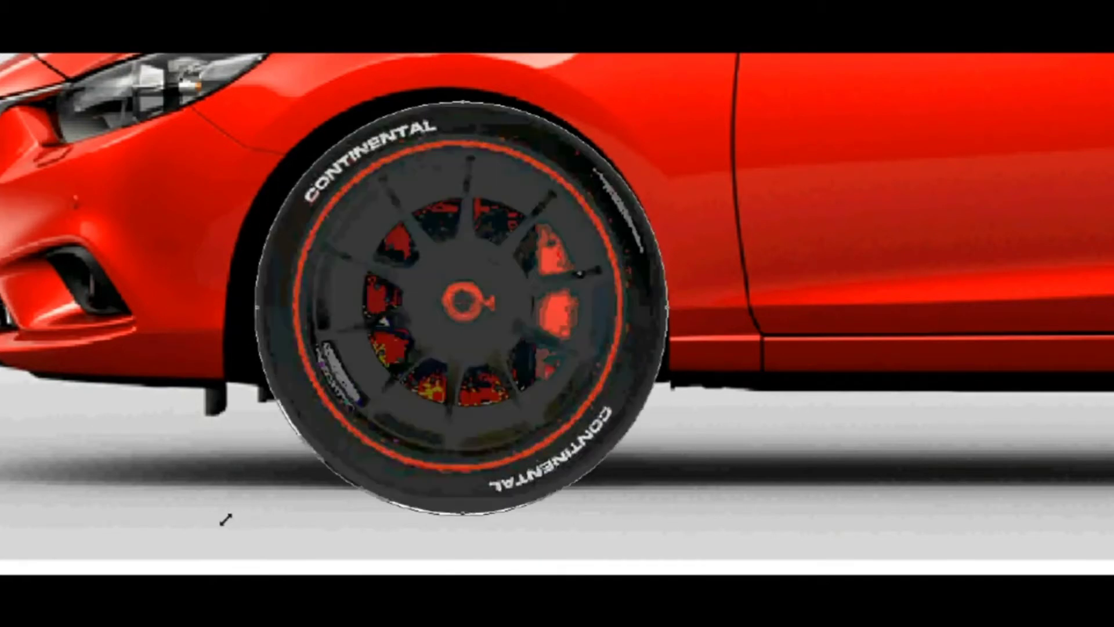
pyautogui.hotkey('ctrl', 'z')
pyautogui.hotkey('ctrl', 'shift', 'z')
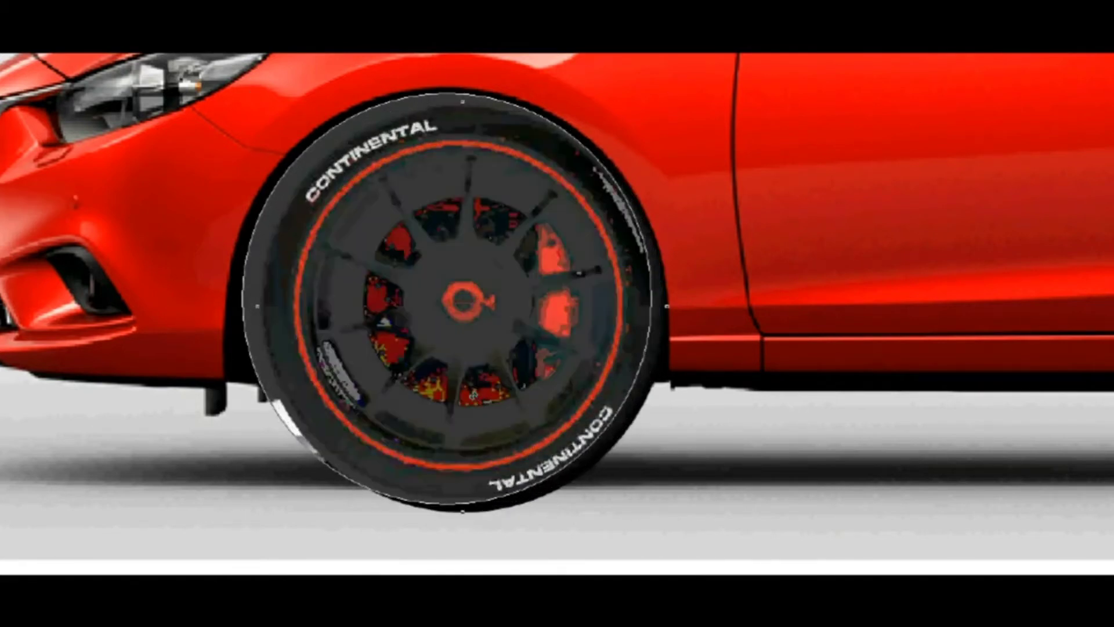
pyautogui.hotkey('ctrl', 'z')
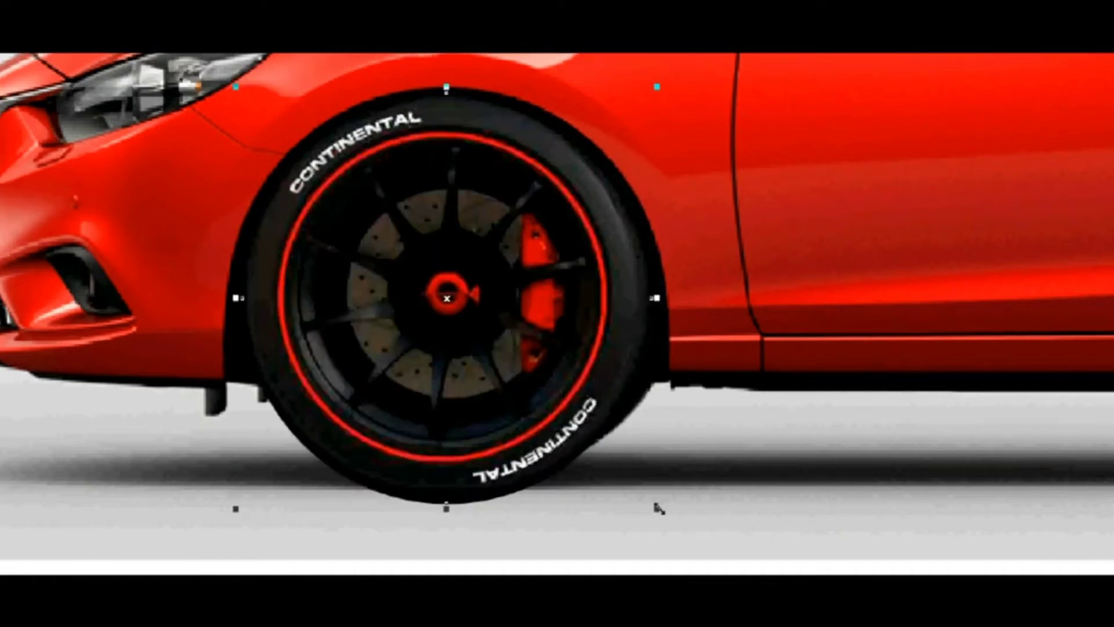
pyautogui.hotkey('ctrl', 'shift', 'z')
pyautogui.hotkey('ctrl', 'z')
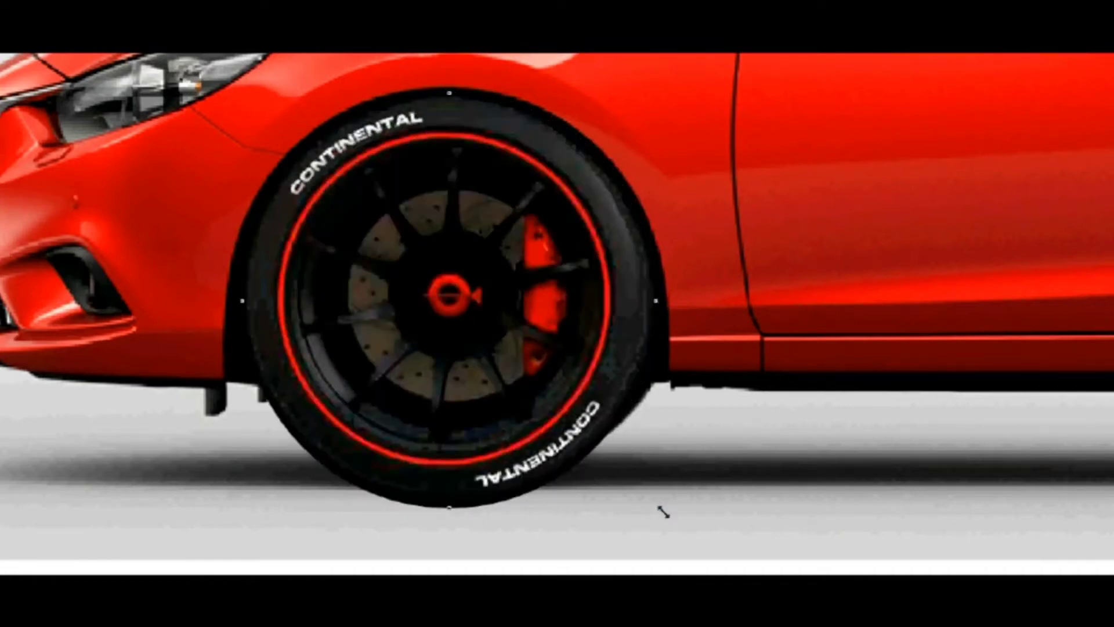
# - Copy the race wheel onto the sedan's rear wheel
pyautogui.scroll(-2, 663, 512)
pyautogui.scroll(-2, 678, 512)
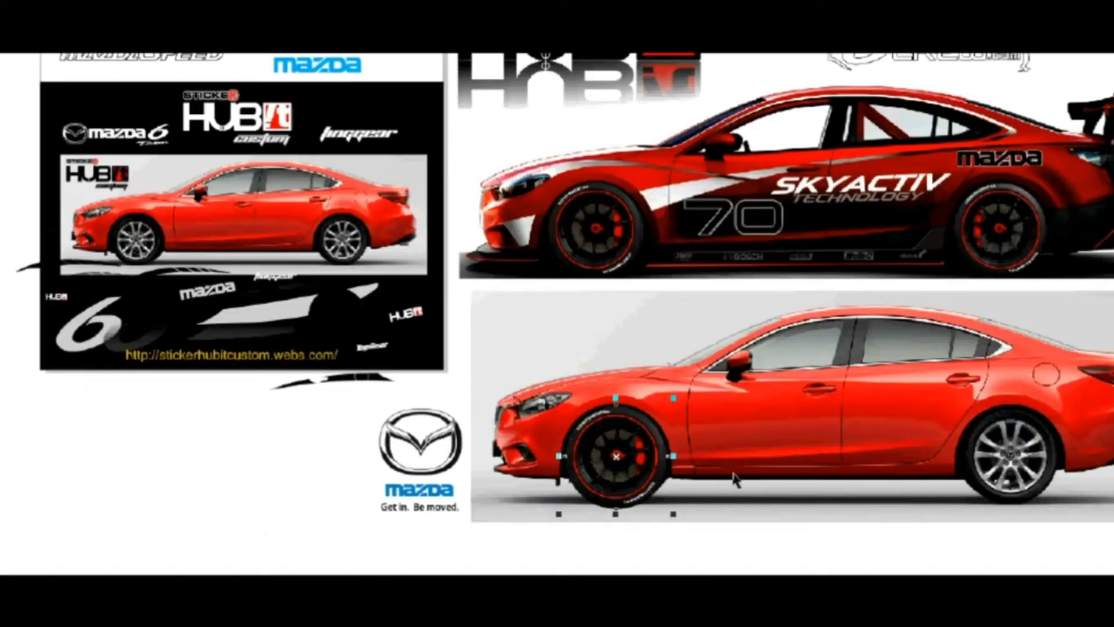
pyautogui.scroll(2, 215, 415)
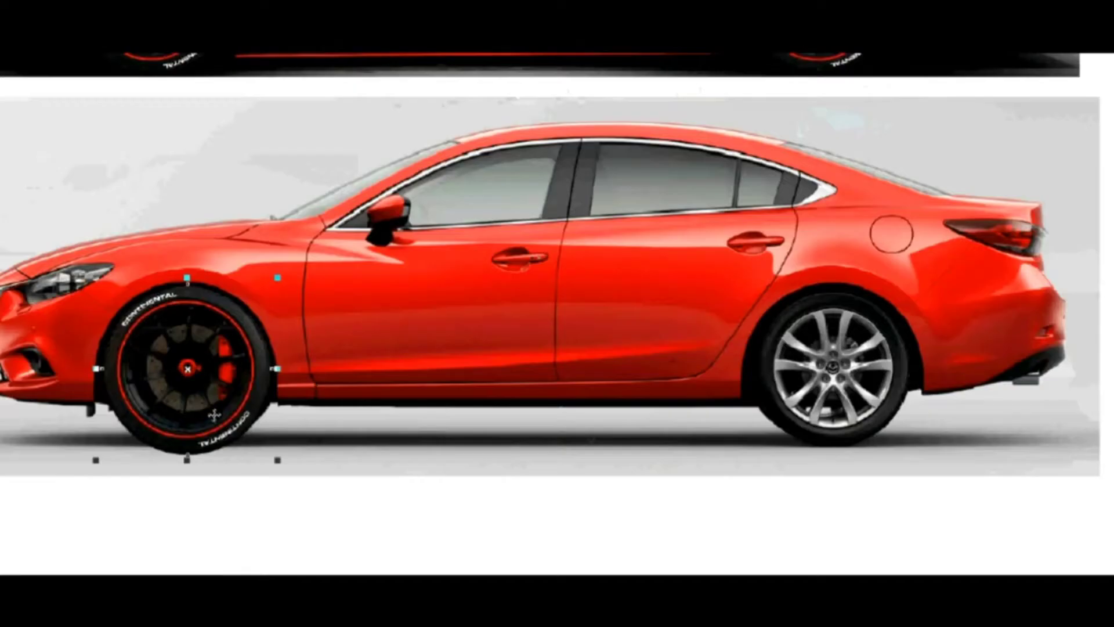
pyautogui.moveTo(201, 371); pyautogui.dragTo(841, 374)
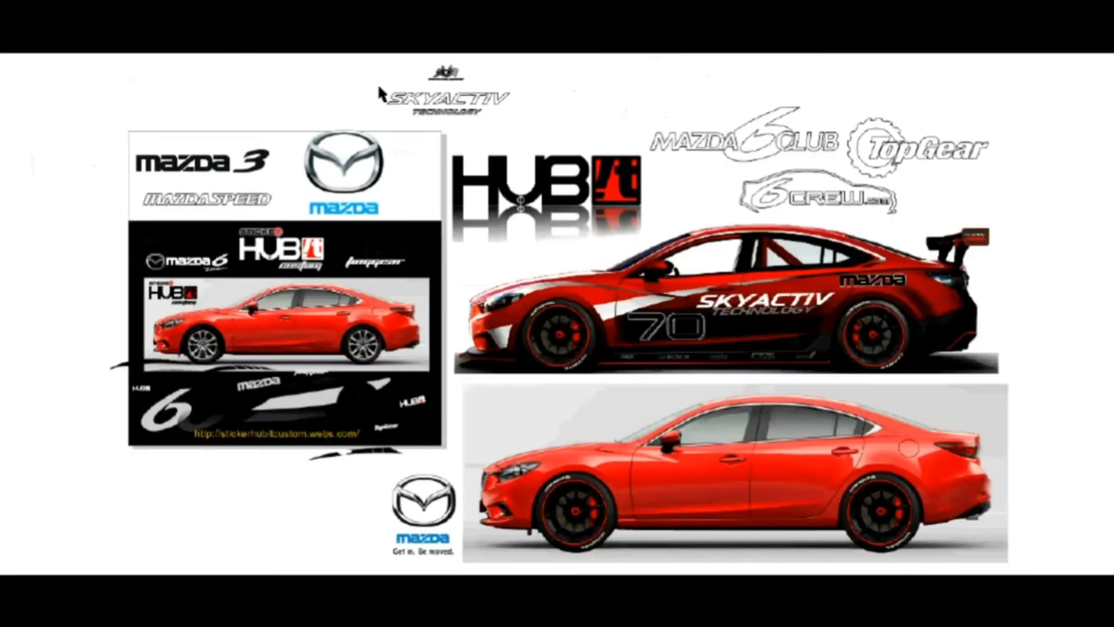
# - Rotate the SKYACTIV TECHNOLOGY logo on the stock car's doors to a slight tilt
pyautogui.moveTo(379, 87); pyautogui.dragTo(541, 131)
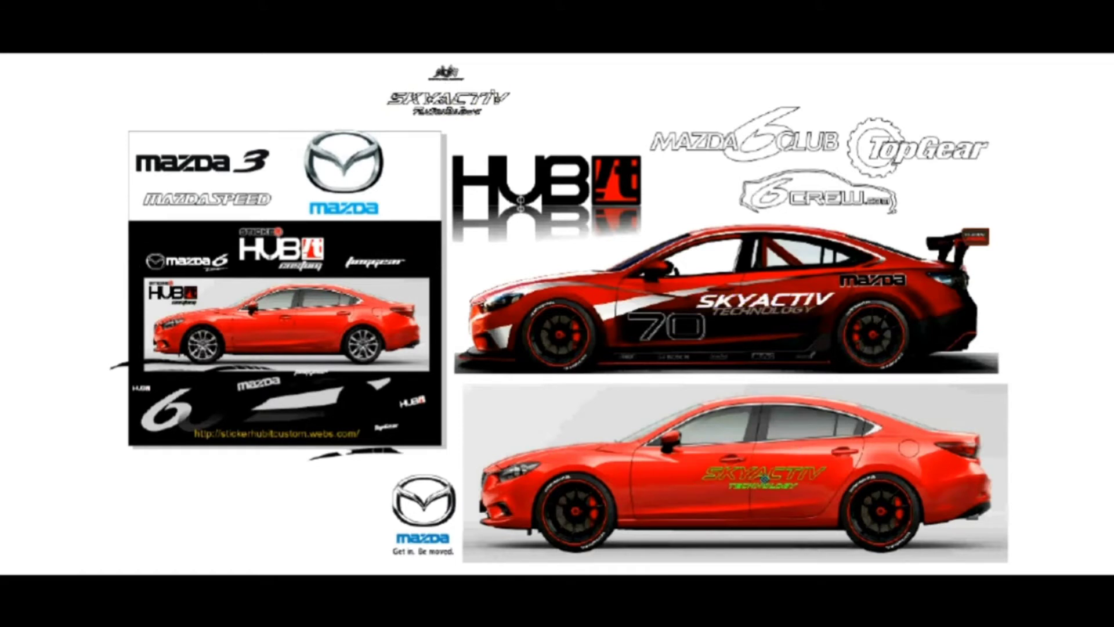
pyautogui.click(829, 479)
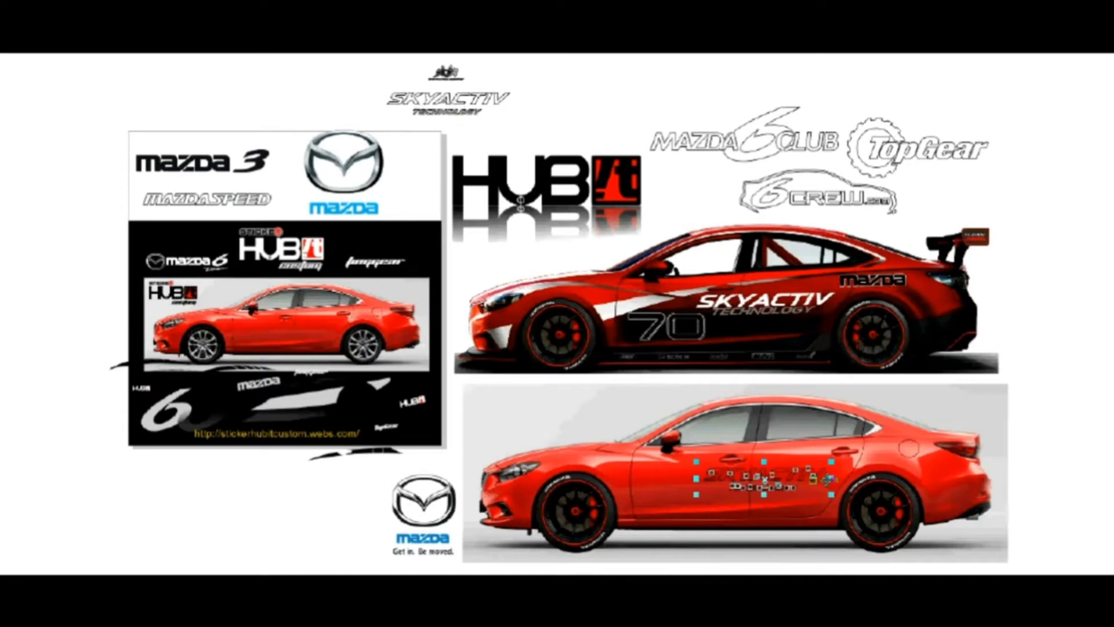
pyautogui.doubleClick(831, 463)
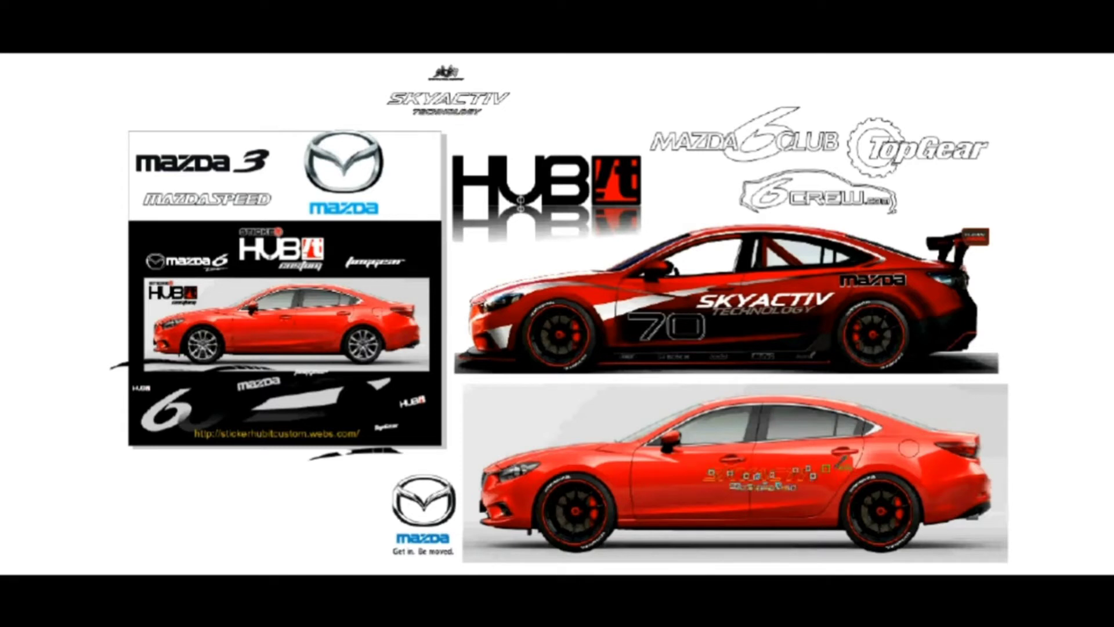
pyautogui.click(831, 470)
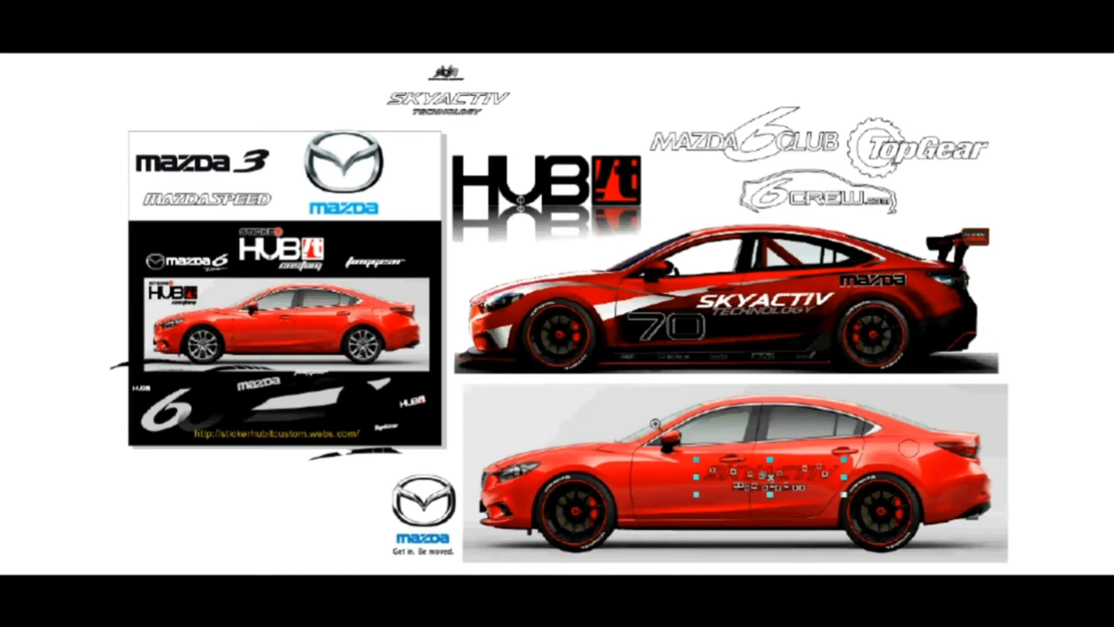
pyautogui.scroll(3, 654, 422)
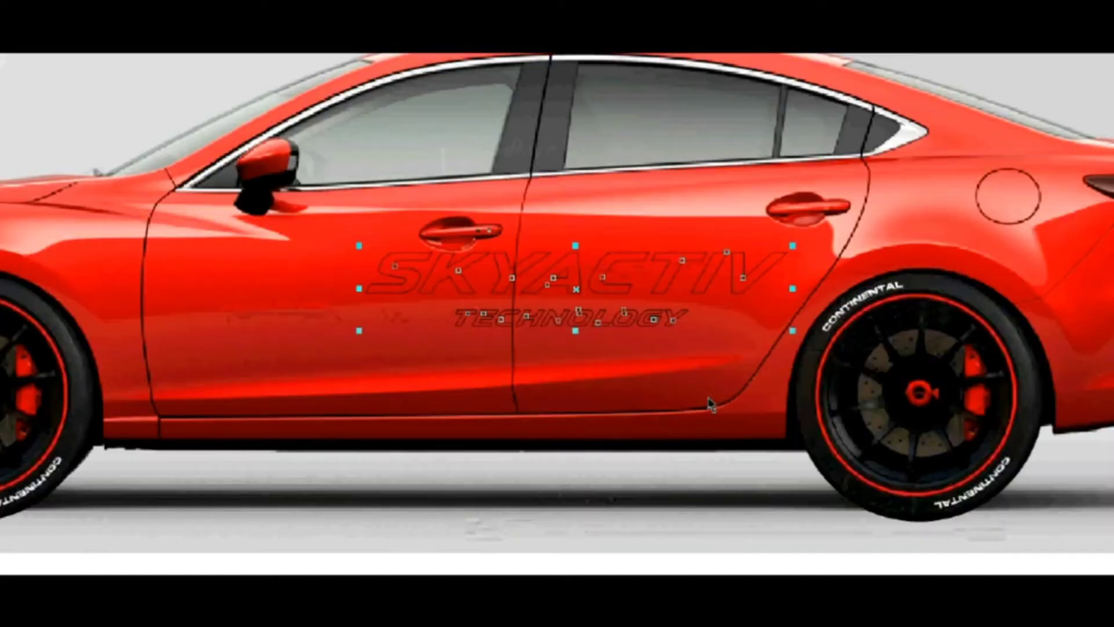
pyautogui.click(575, 290)
pyautogui.moveTo(796, 335); pyautogui.dragTo(801, 339)
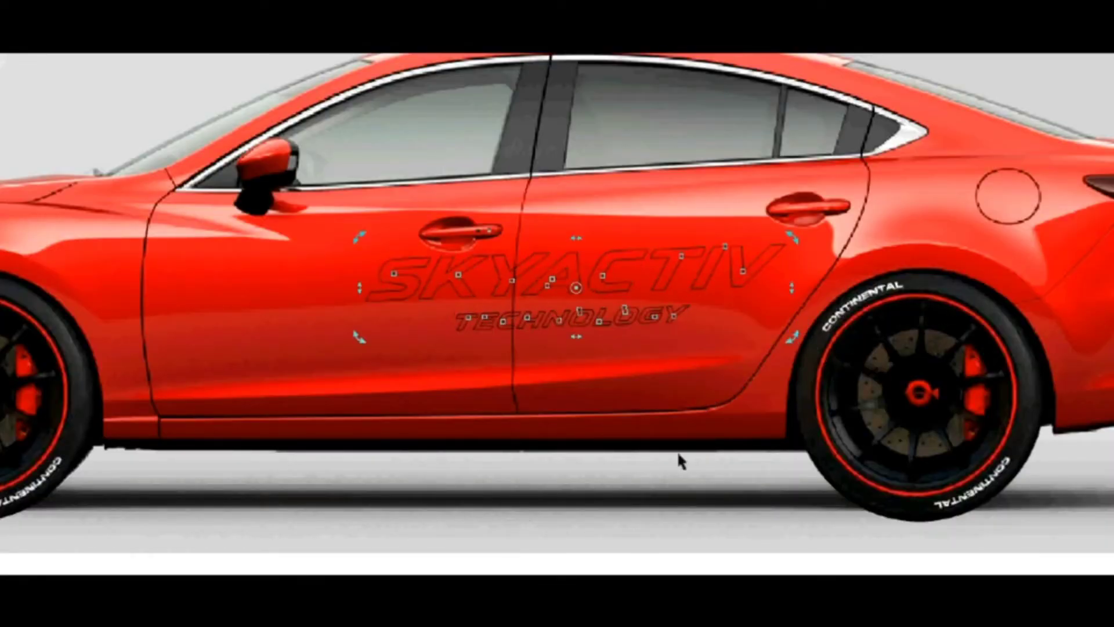
pyautogui.press('Escape')
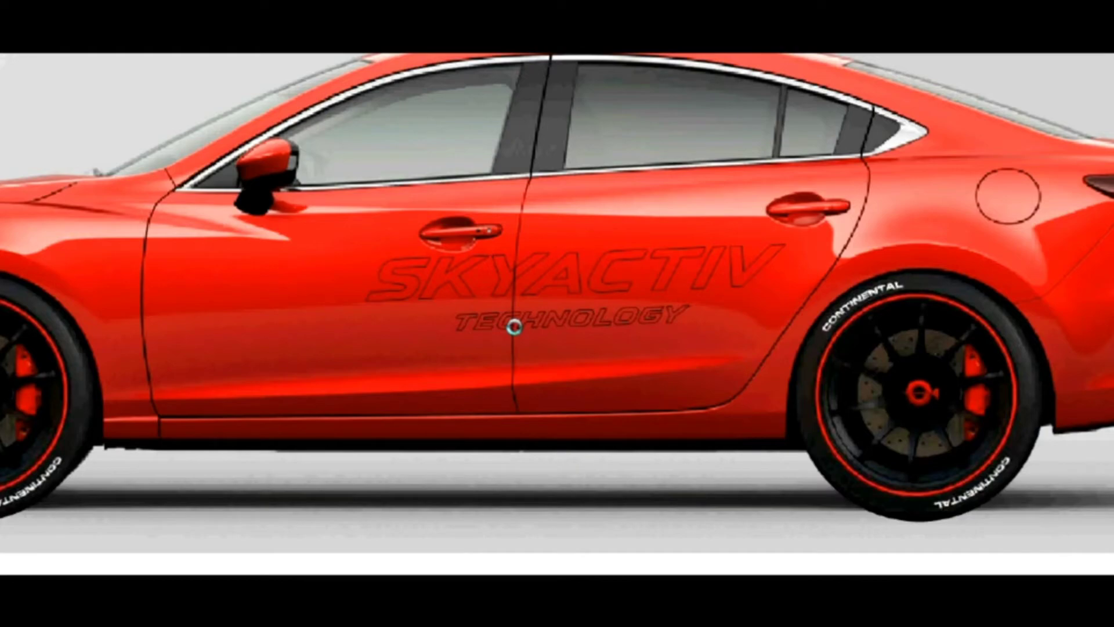
pyautogui.scroll(-2, 514, 326)
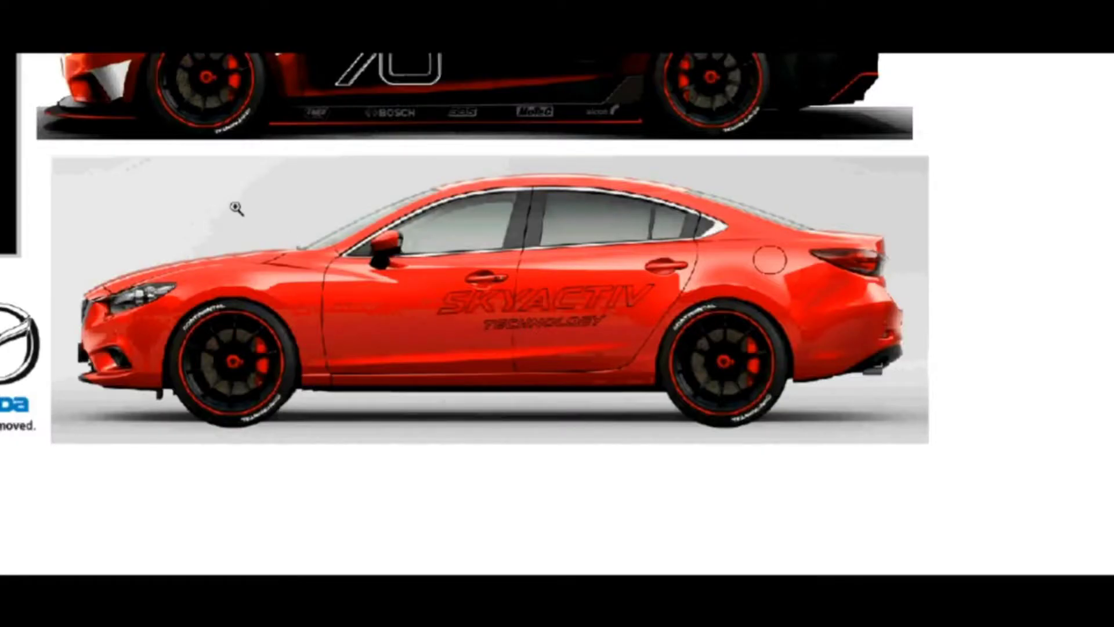
# - Place a copy of the race car's 70 on the stock car's front door with a white outline
pyautogui.moveTo(236, 209); pyautogui.dragTo(795, 455)
pyautogui.scroll(-2, 691, 378)
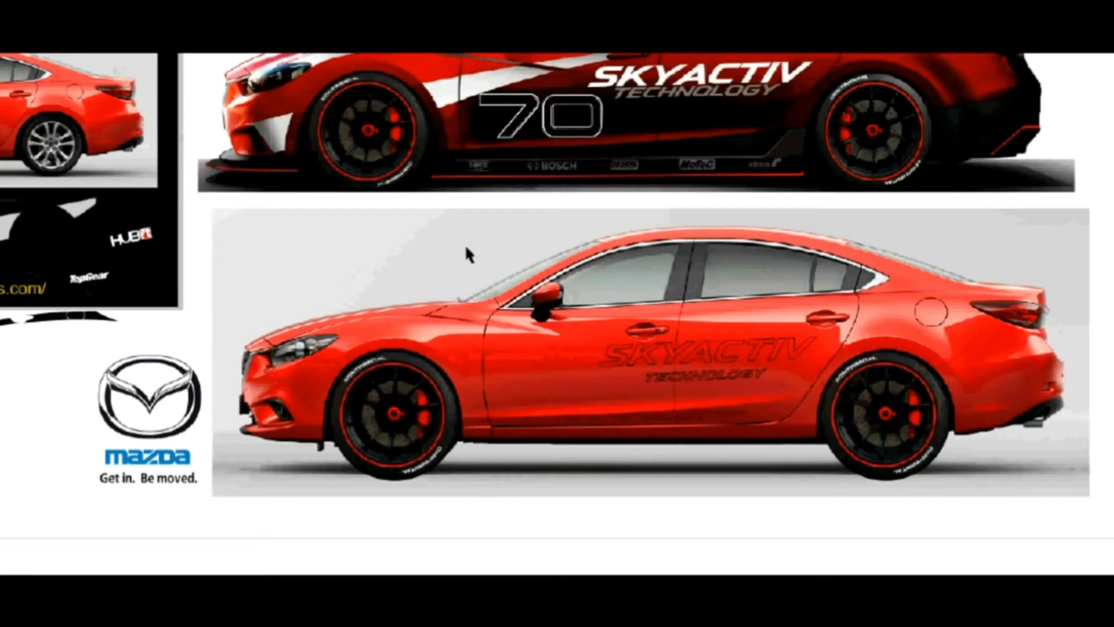
pyautogui.moveTo(465, 250)
pyautogui.mouseDown()
pyautogui.moveTo(629, 168)
pyautogui.moveTo(609, 218)
pyautogui.mouseUp()
pyautogui.scroll(1, 580, 208)
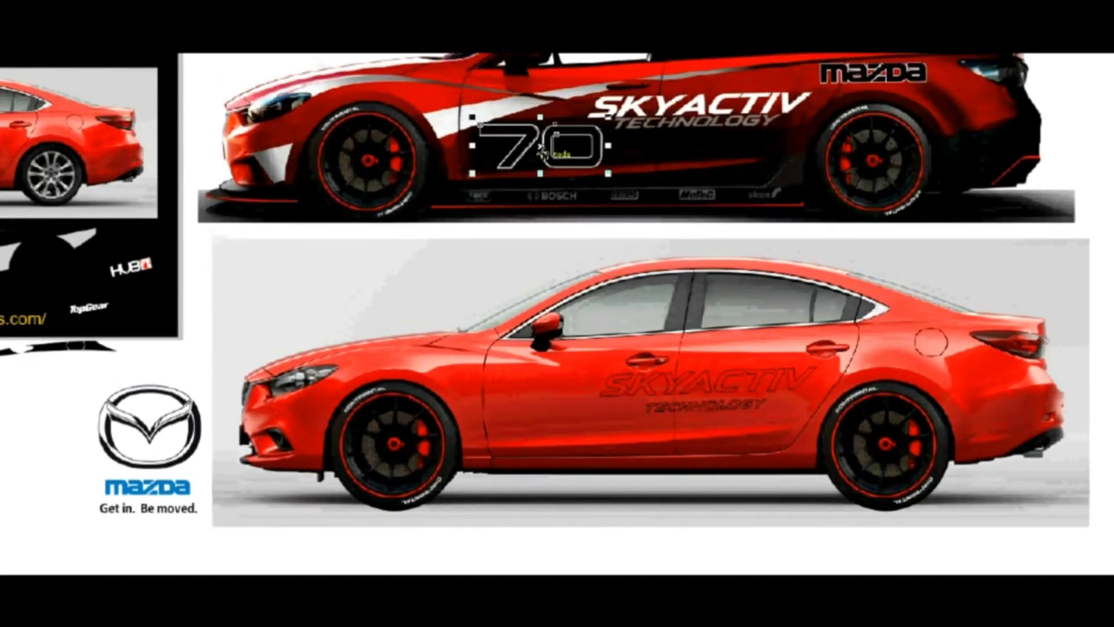
pyautogui.moveTo(545, 146); pyautogui.dragTo(544, 419)
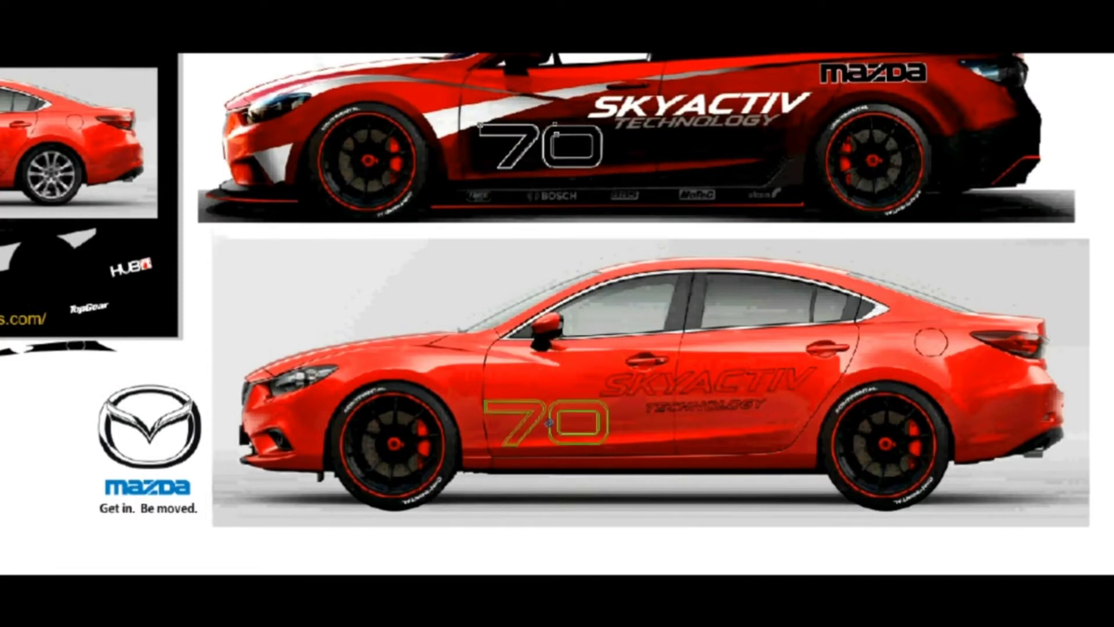
pyautogui.moveTo(545, 419); pyautogui.dragTo(553, 425)
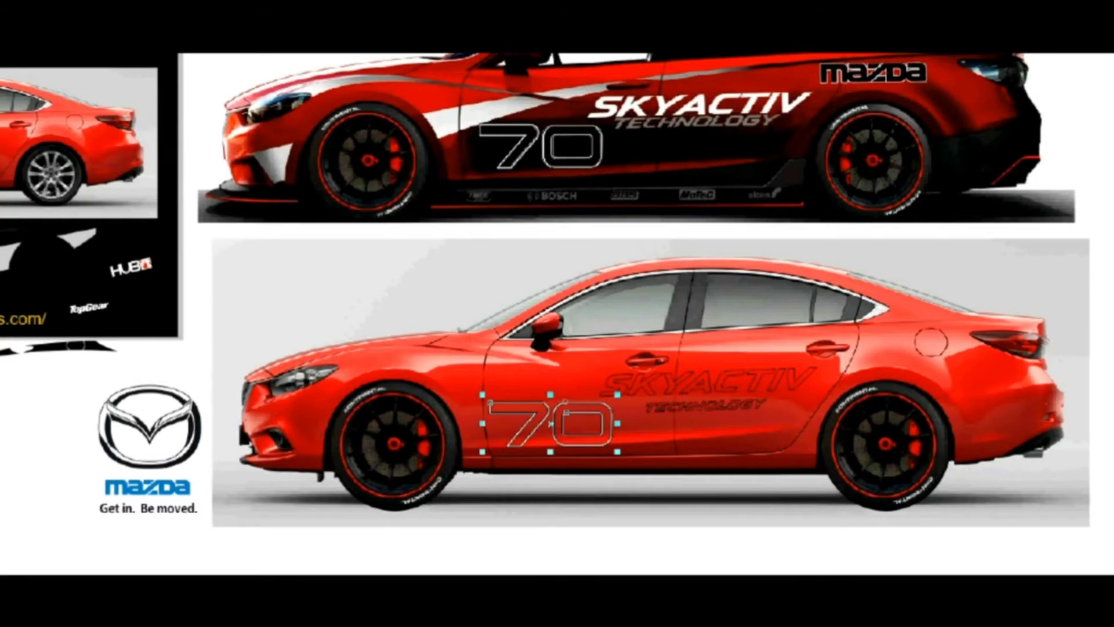
pyautogui.click(23, 181)
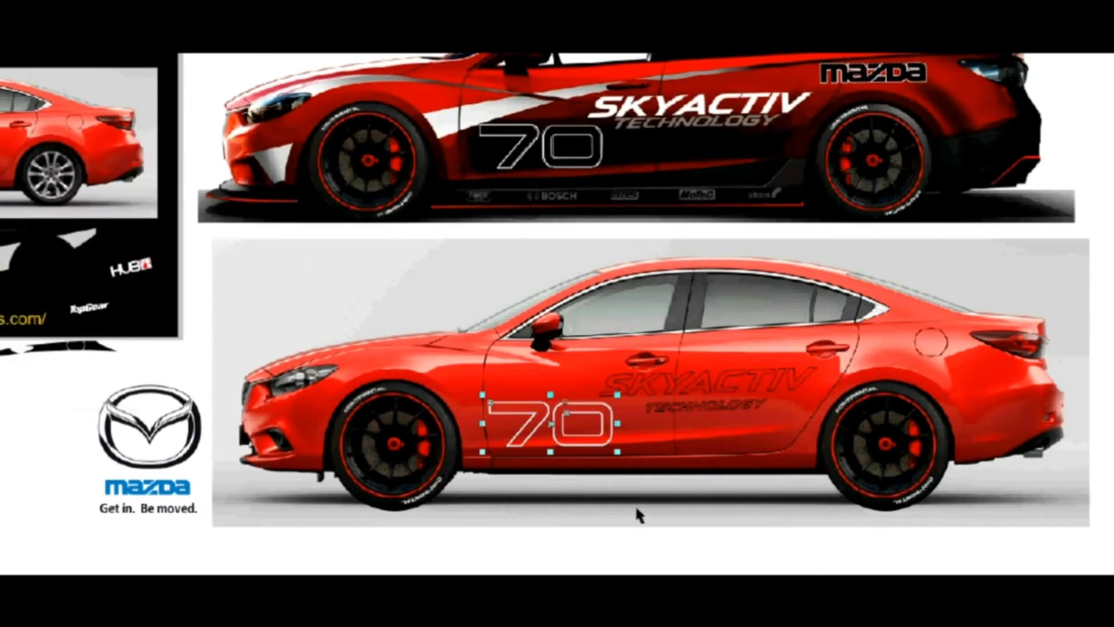
pyautogui.press('Escape')
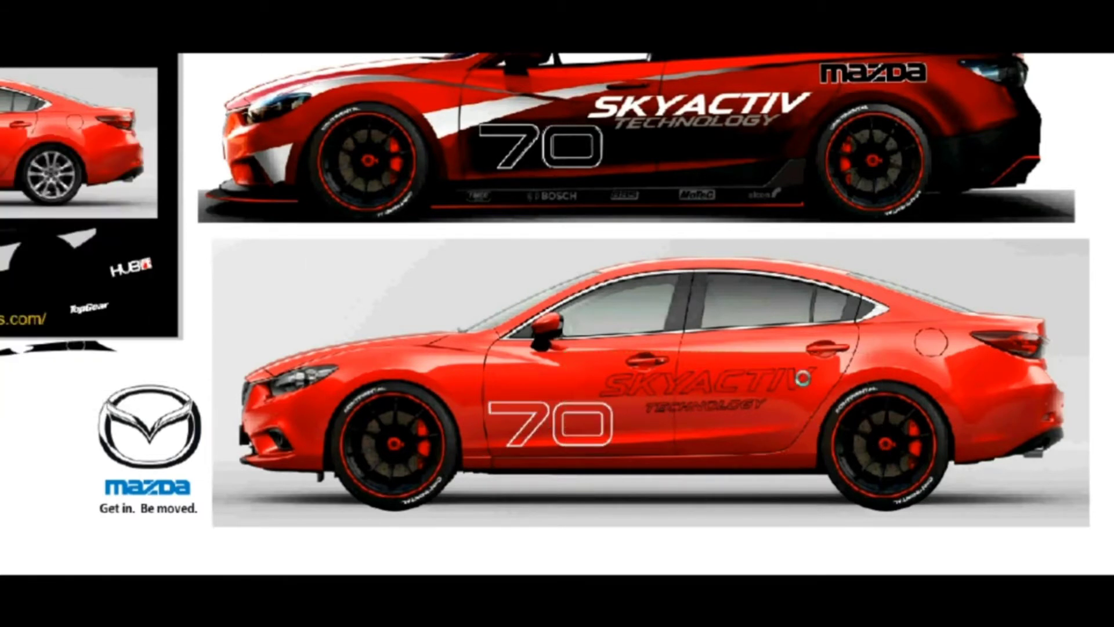
pyautogui.scroll(3, 745, 413)
# - Break the SKYACTIV TECHNOLOGY logo apart and select both lines of lettering
pyautogui.click(675, 272)
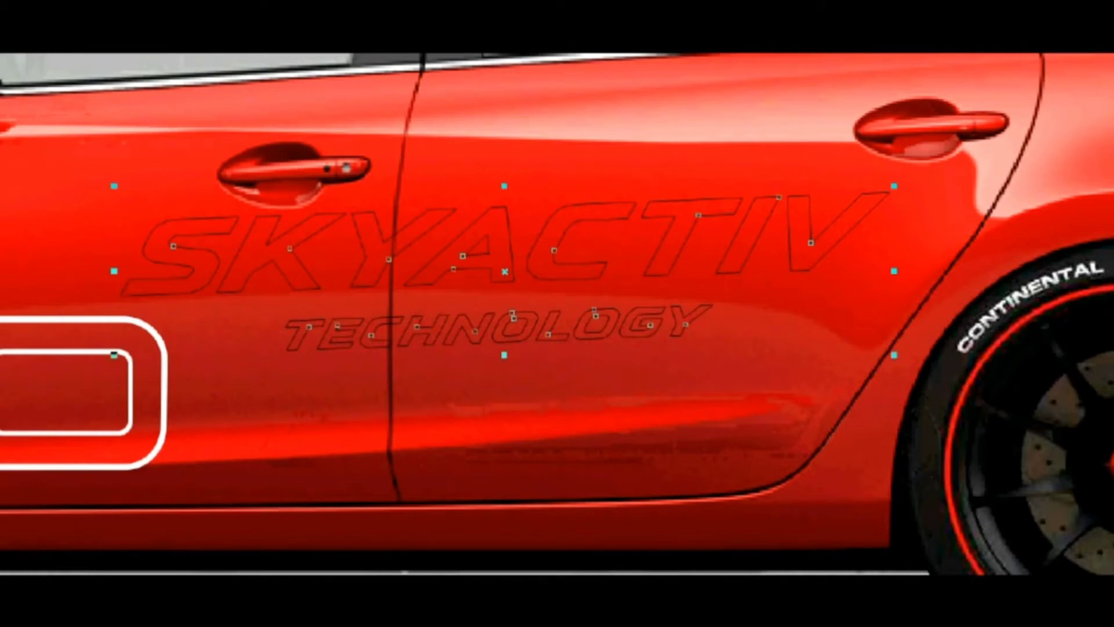
pyautogui.rightClick(126, 53)
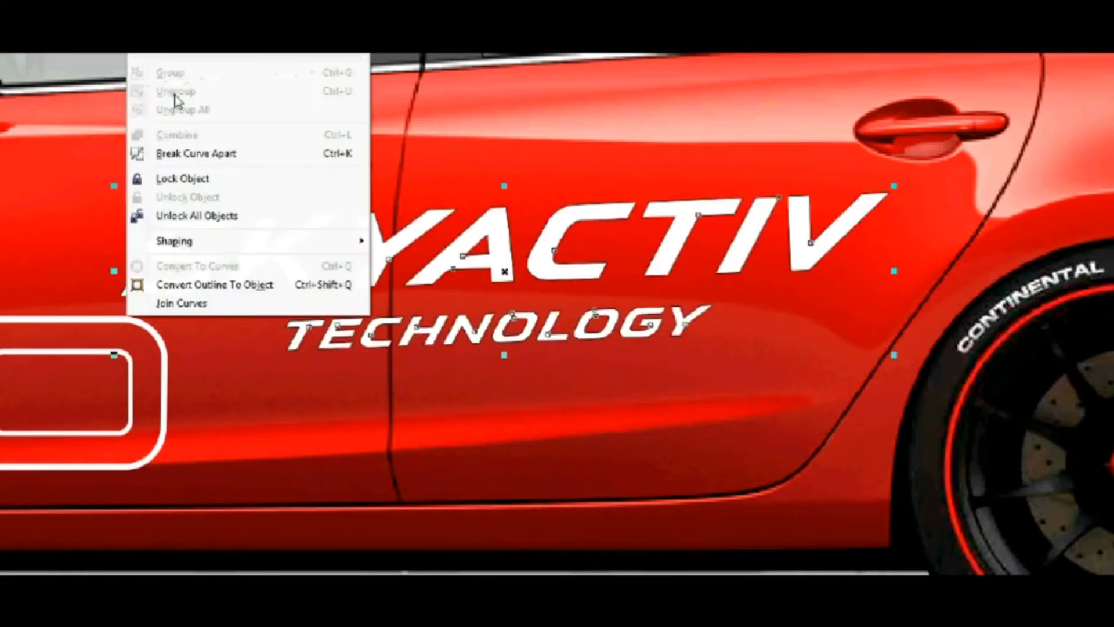
pyautogui.click(174, 151)
pyautogui.moveTo(103, 137); pyautogui.dragTo(962, 309)
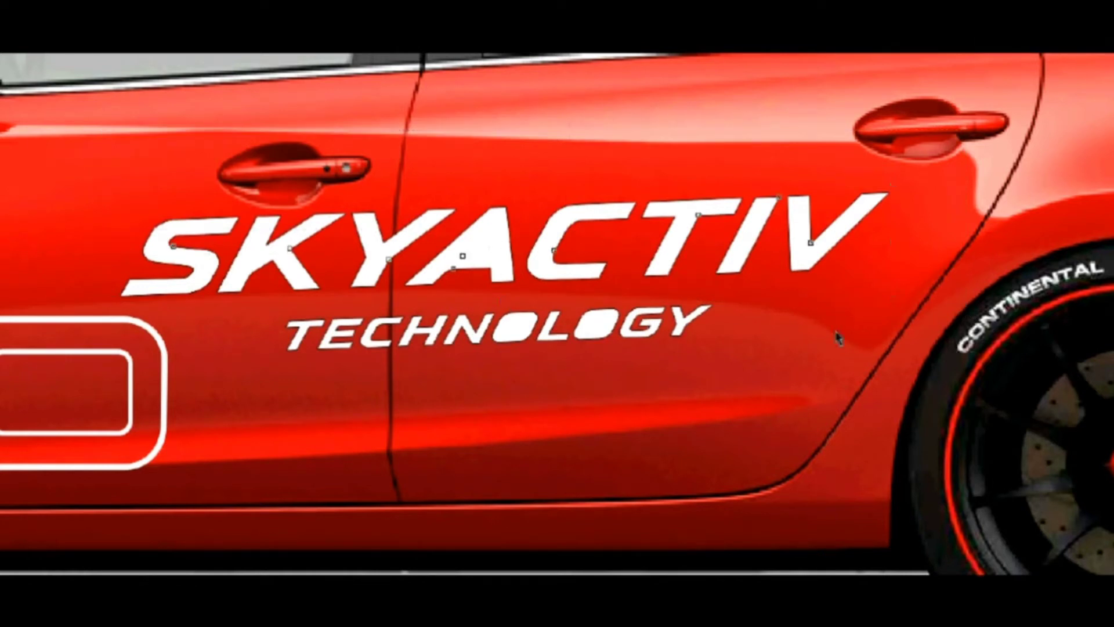
pyautogui.moveTo(234, 380); pyautogui.dragTo(764, 298)
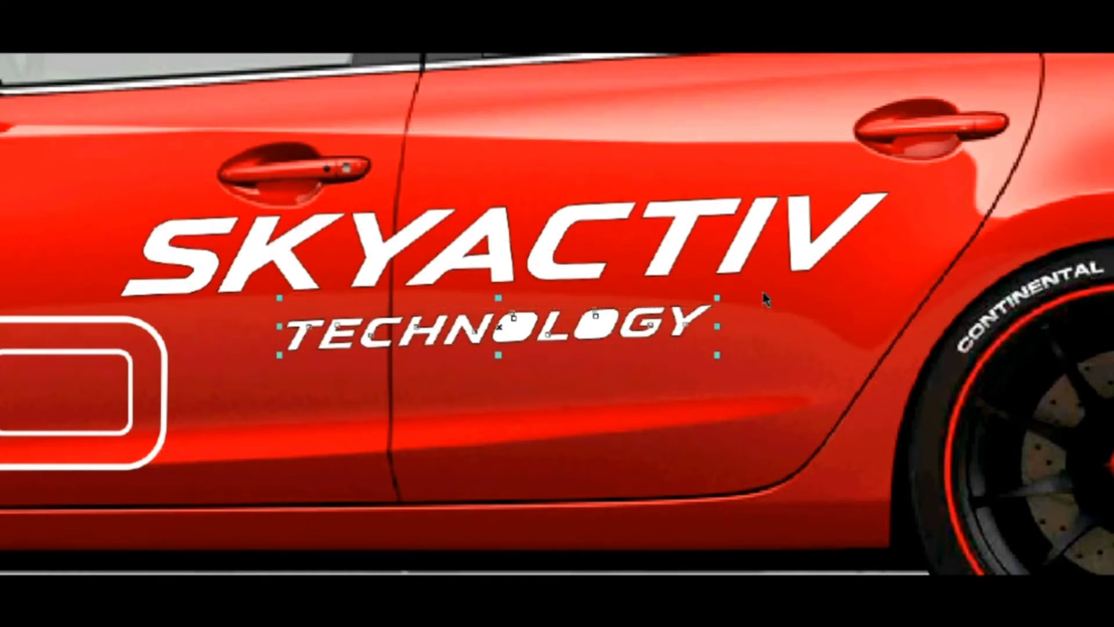
pyautogui.keyDown('shift'); pyautogui.click(566, 276); pyautogui.keyUp('shift')
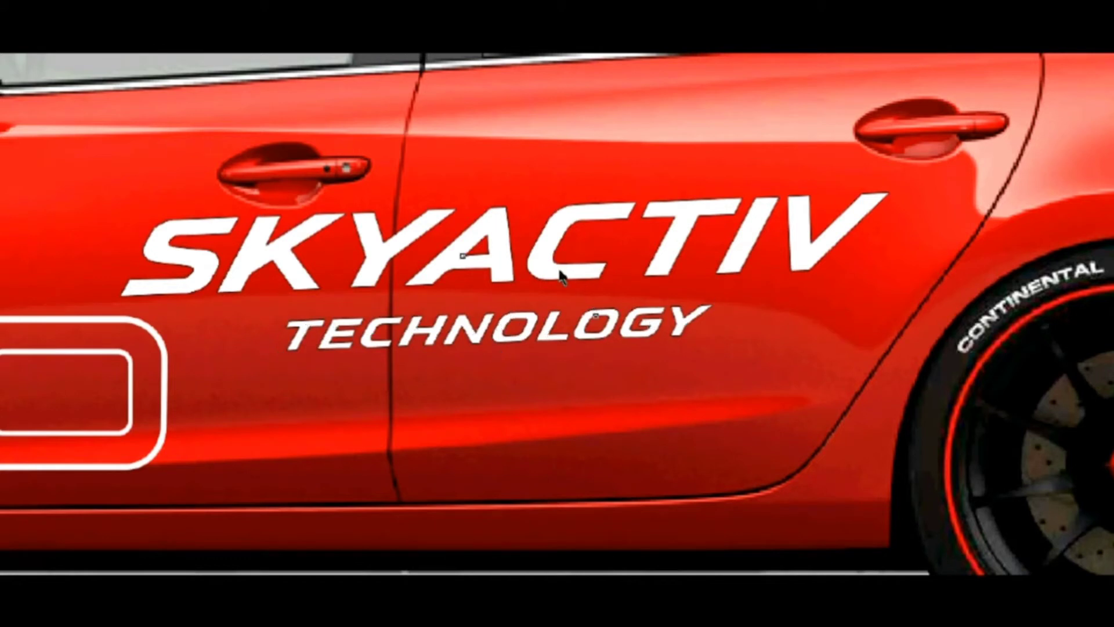
# - Remove the lettering's outline, leaving grey TECHNOLOGY under white SKYACTIV
pyautogui.click(2, 139)
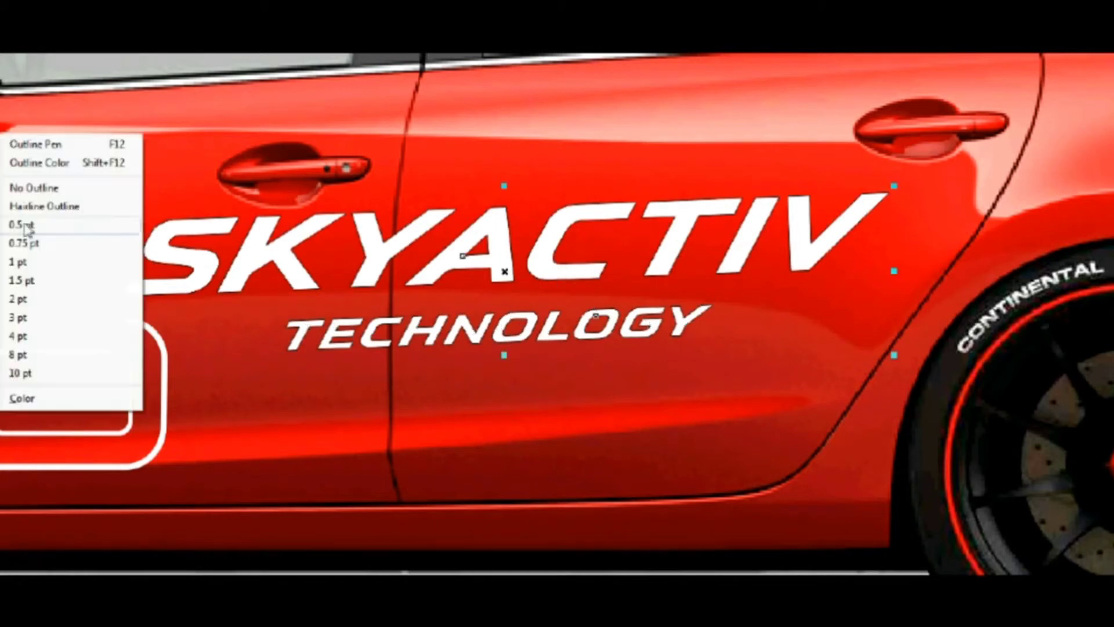
pyautogui.click(20, 185)
pyautogui.click(678, 326)
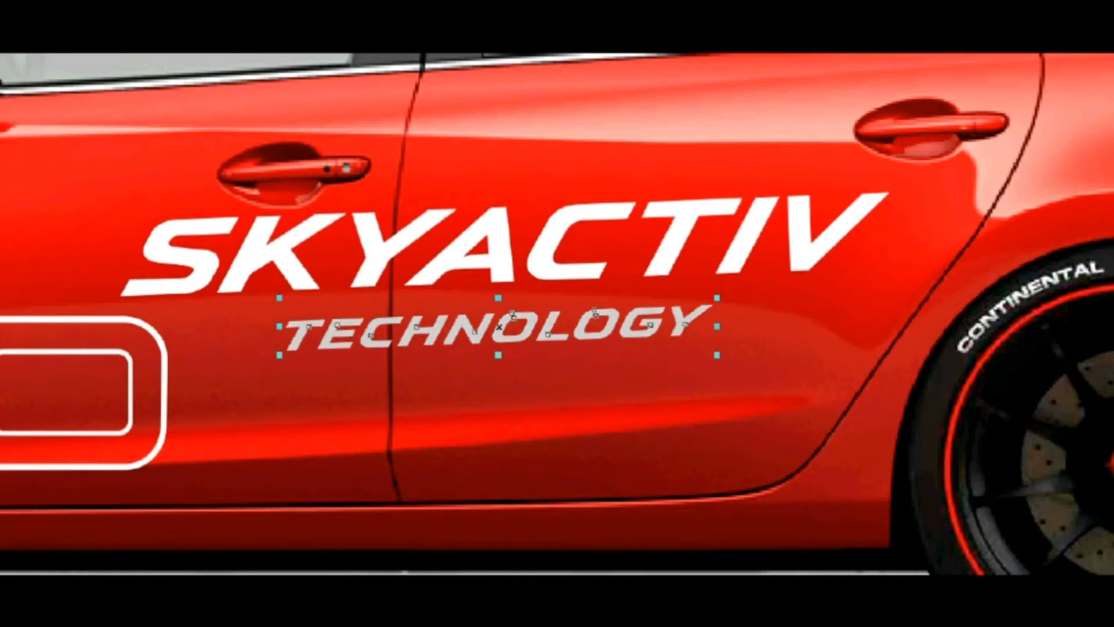
pyautogui.press('Escape')
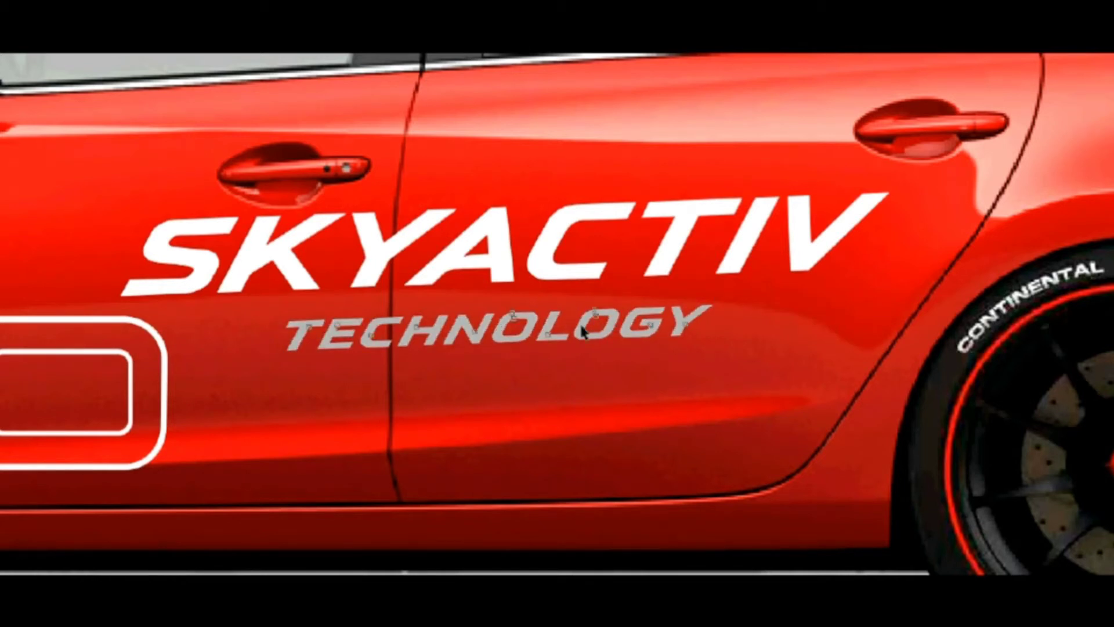
pyautogui.moveTo(583, 332); pyautogui.dragTo(570, 305)
pyautogui.scroll(-2, 570, 306)
pyautogui.scroll(-2, 472, 213)
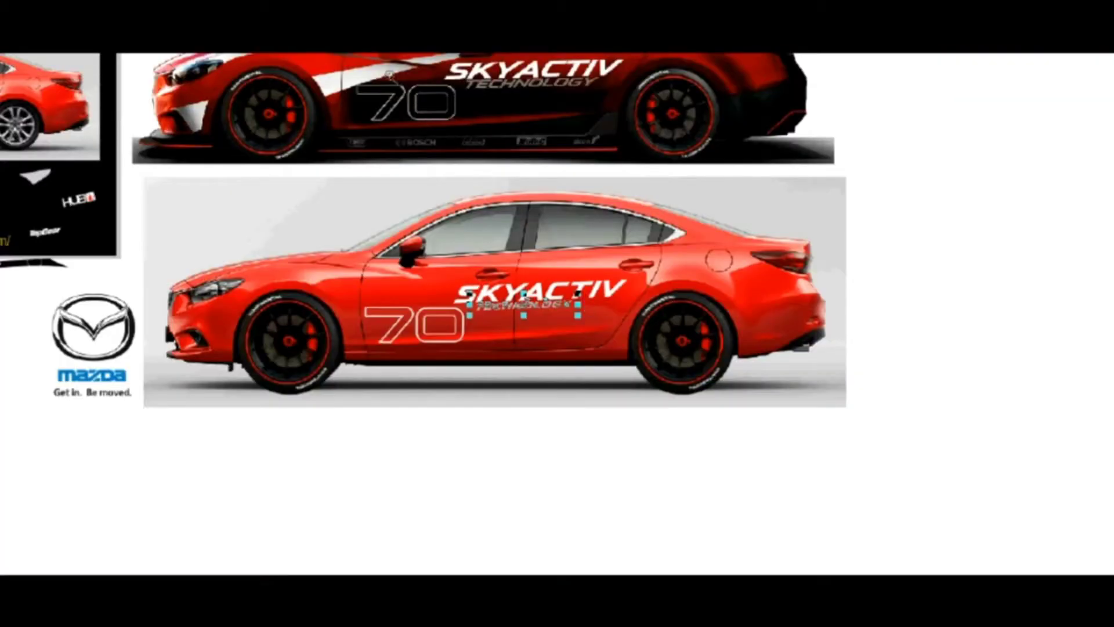
pyautogui.scroll(2, 512, 384)
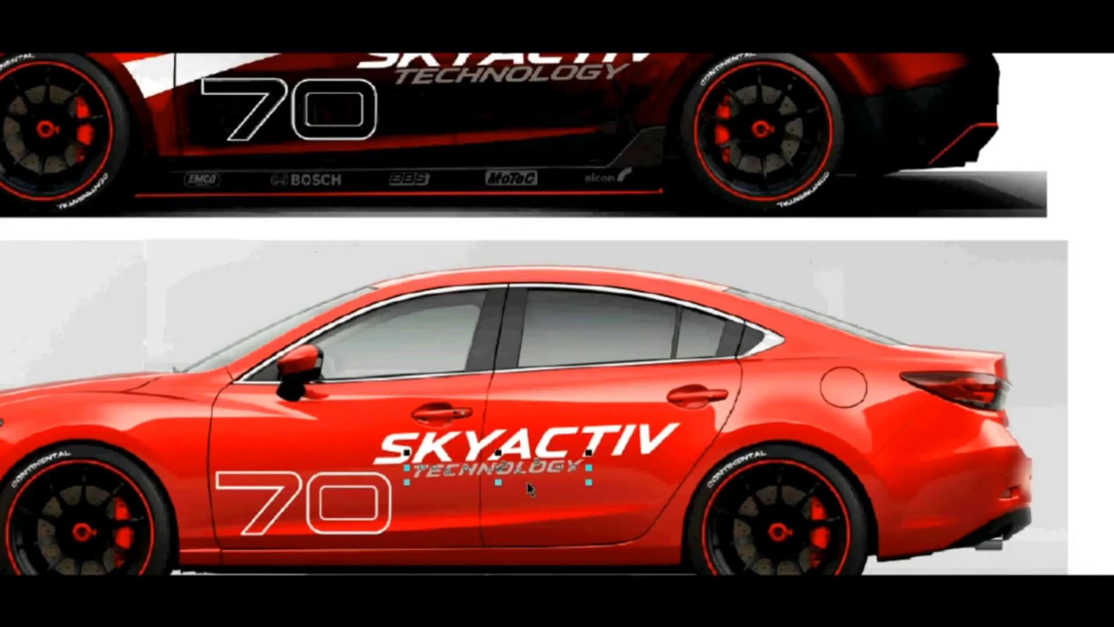
pyautogui.press('Escape')
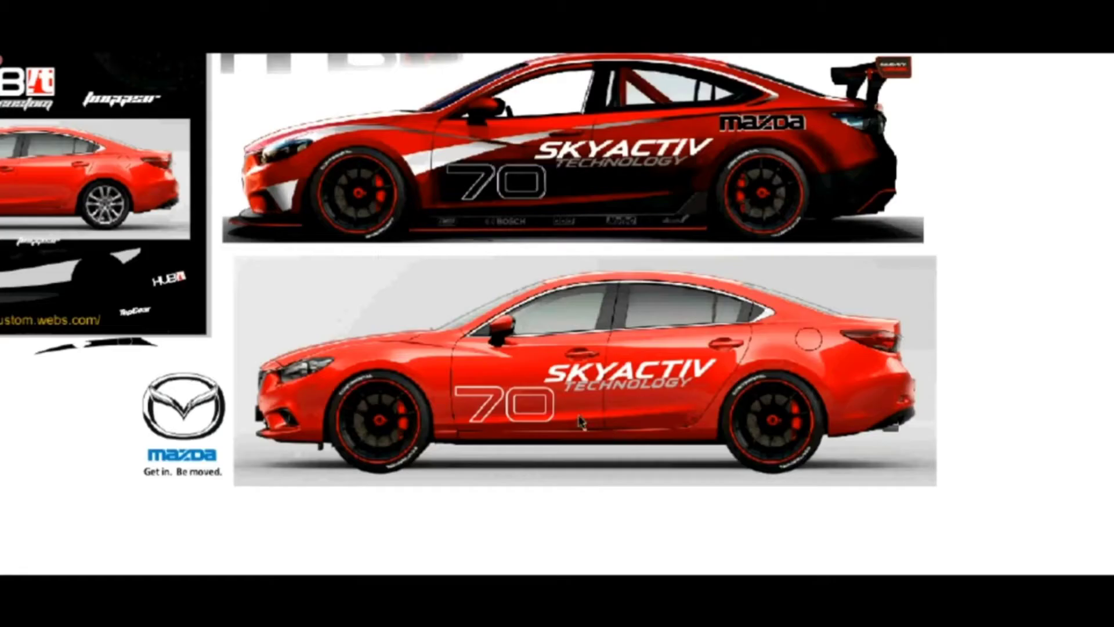
pyautogui.moveTo(342, 268); pyautogui.dragTo(986, 497)
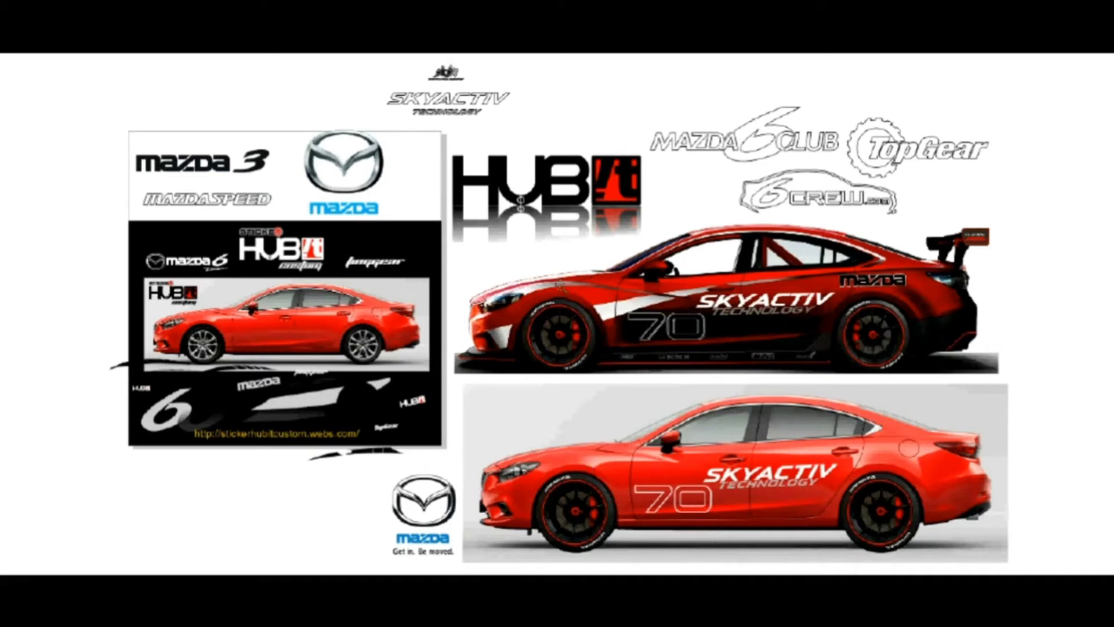
pyautogui.moveTo(548, 278); pyautogui.dragTo(796, 483)
pyautogui.scroll(1, 796, 495)
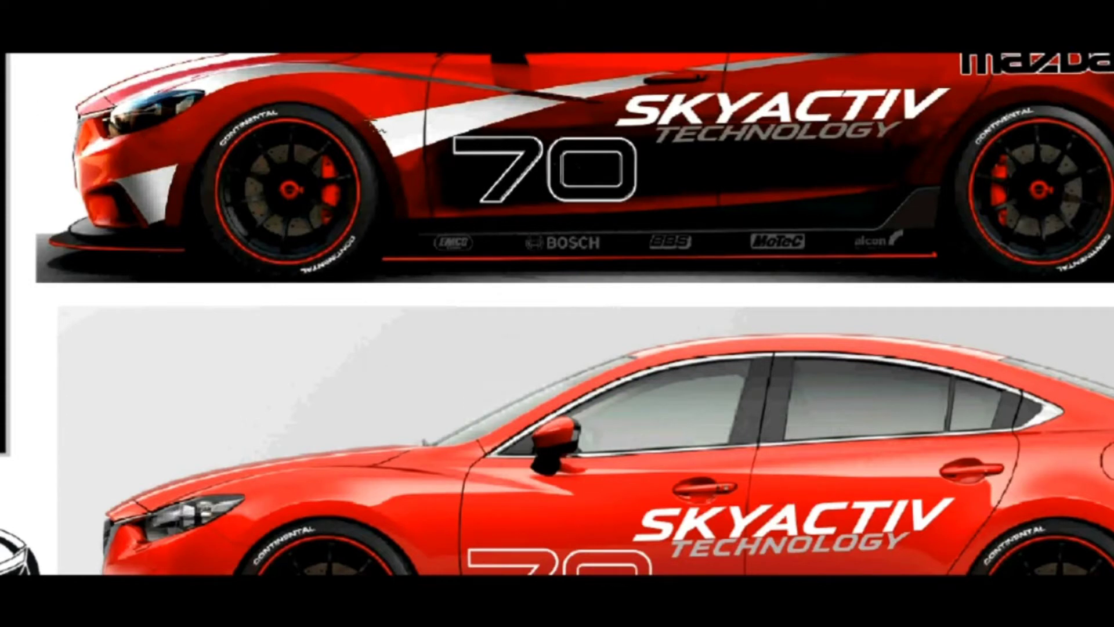
# - Trace the race car's white door-stripe edges with Bézier points
pyautogui.click(376, 128)
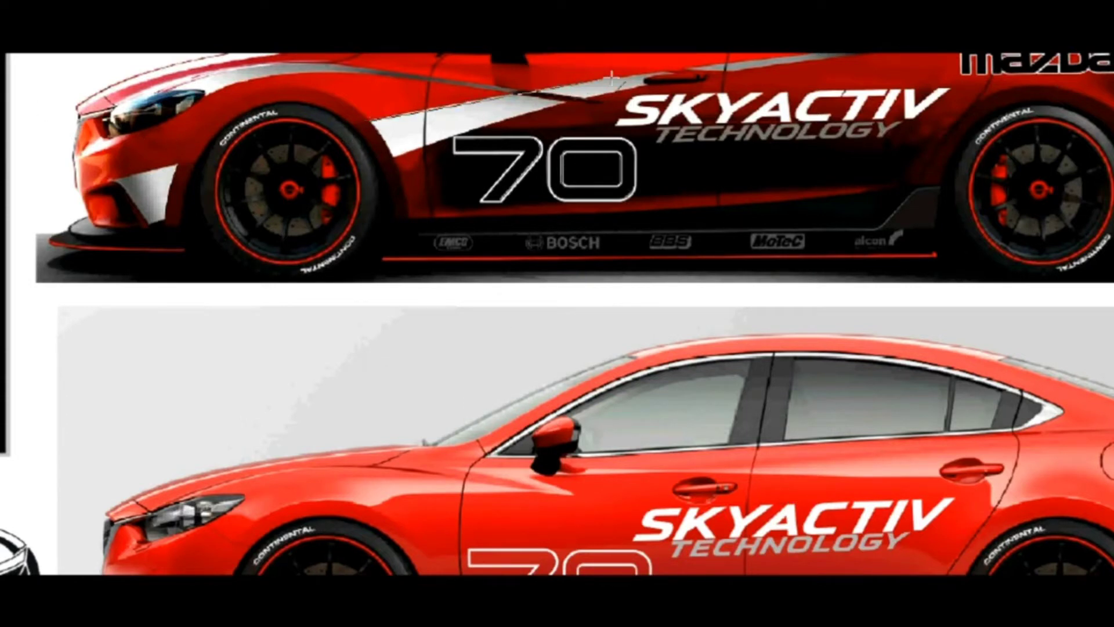
pyautogui.click(670, 71)
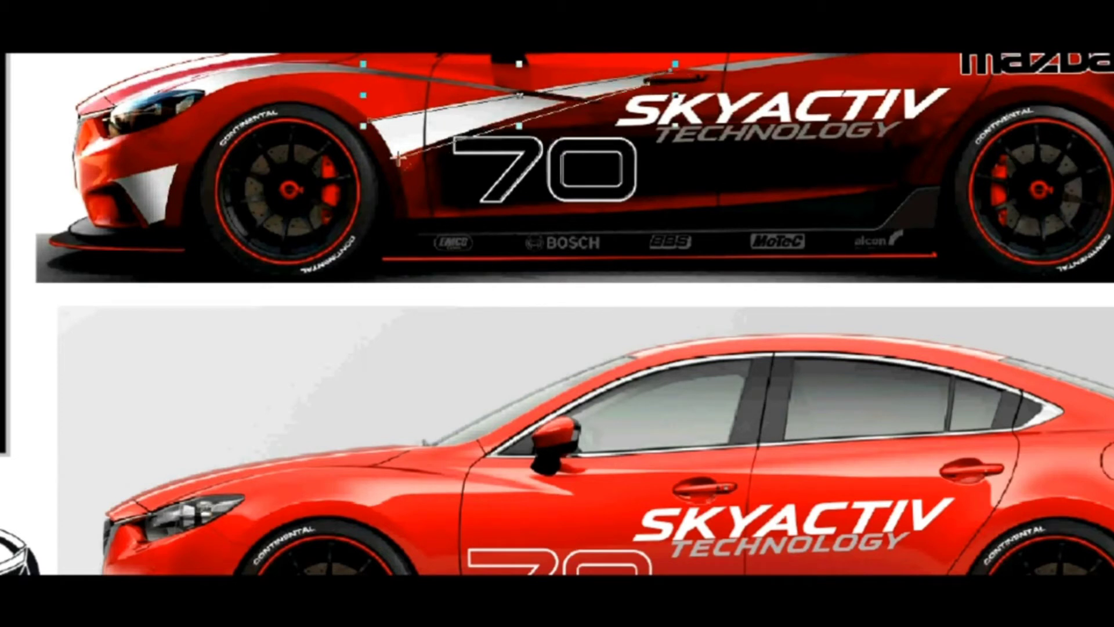
pyautogui.click(364, 164)
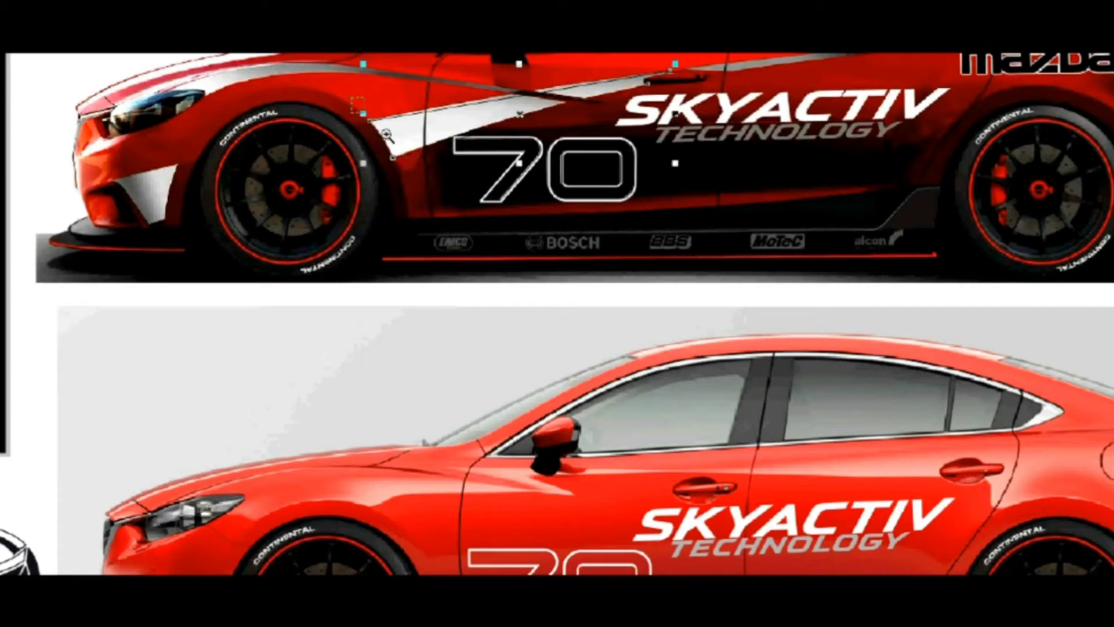
pyautogui.scroll(4, 371, 123)
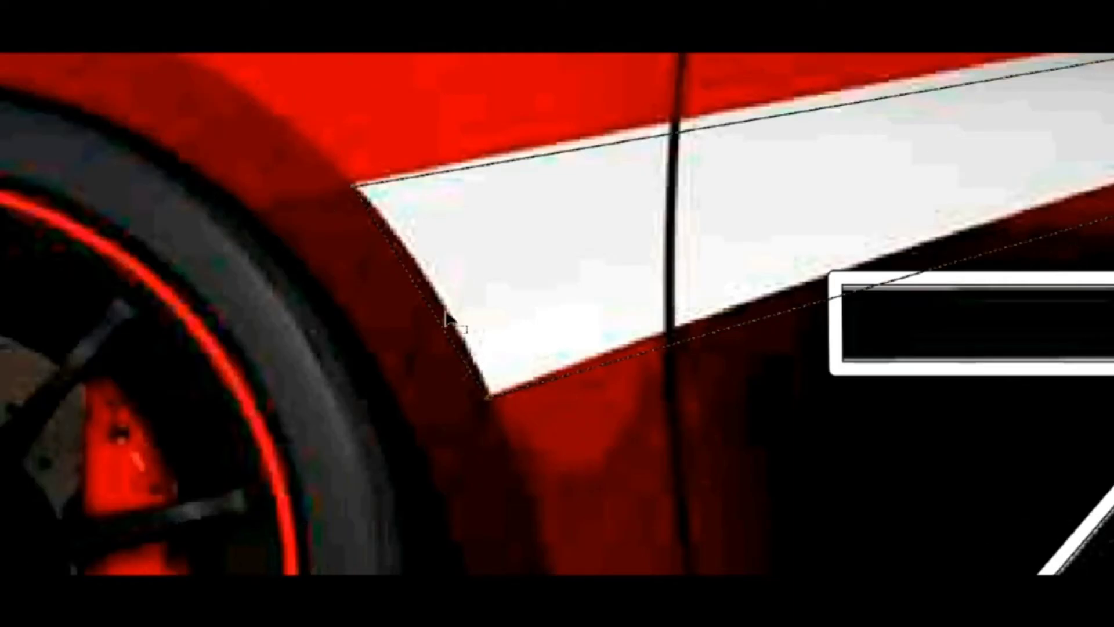
pyautogui.click(488, 397)
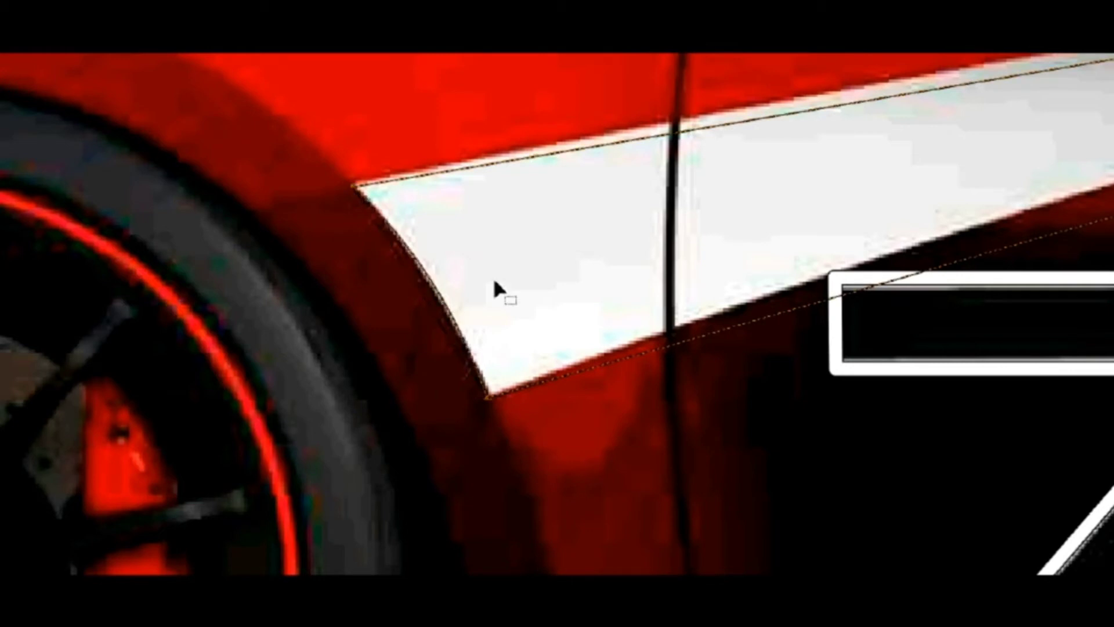
pyautogui.scroll(-2, 735, 261)
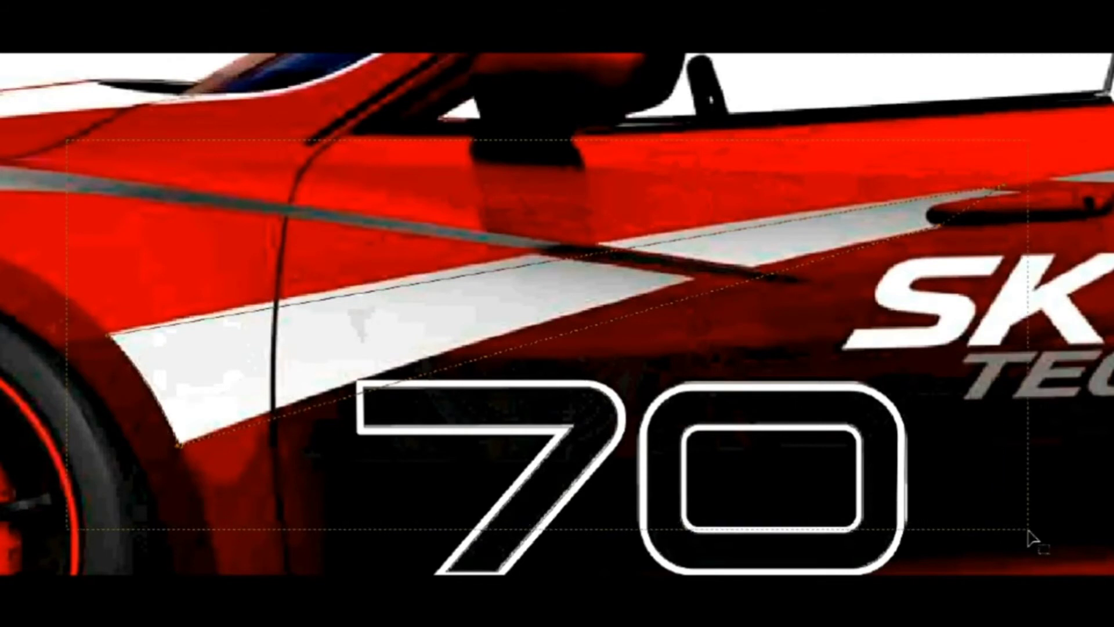
pyautogui.click(558, 249)
pyautogui.press('Return')
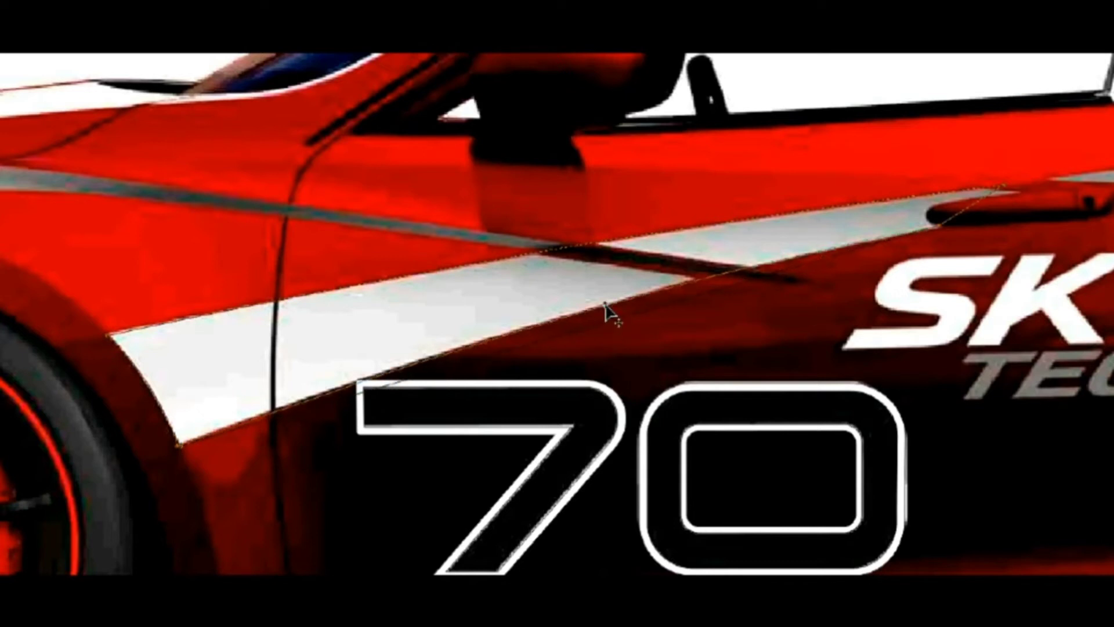
# - Reshape the stripe outline so its tip curves around the door-handle shadow
pyautogui.moveTo(866, 162); pyautogui.dragTo(1063, 300)
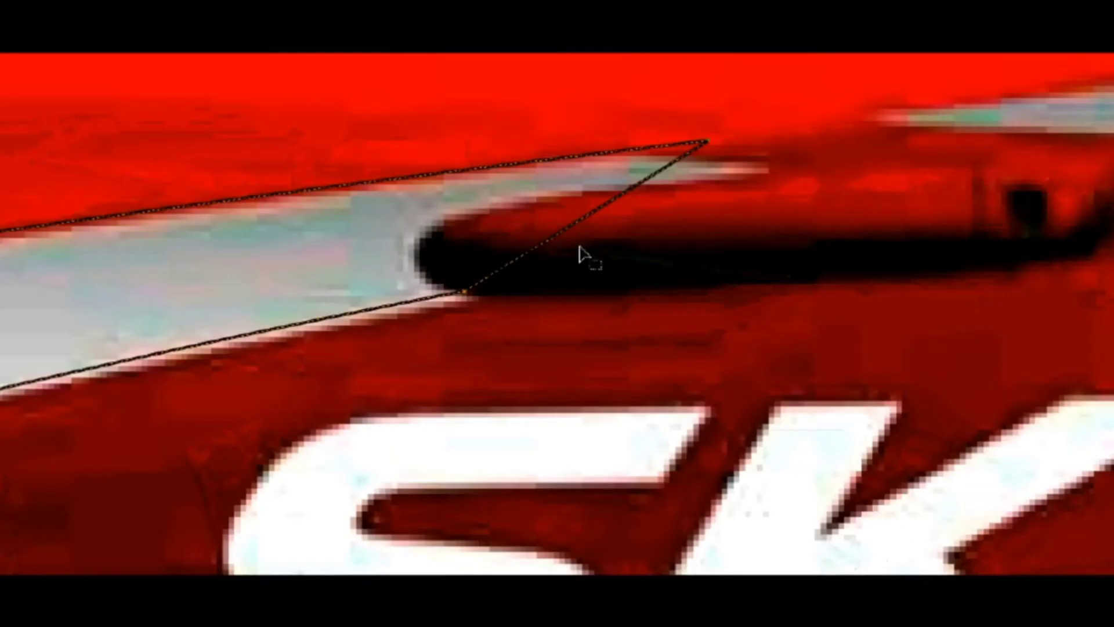
pyautogui.click(755, 159)
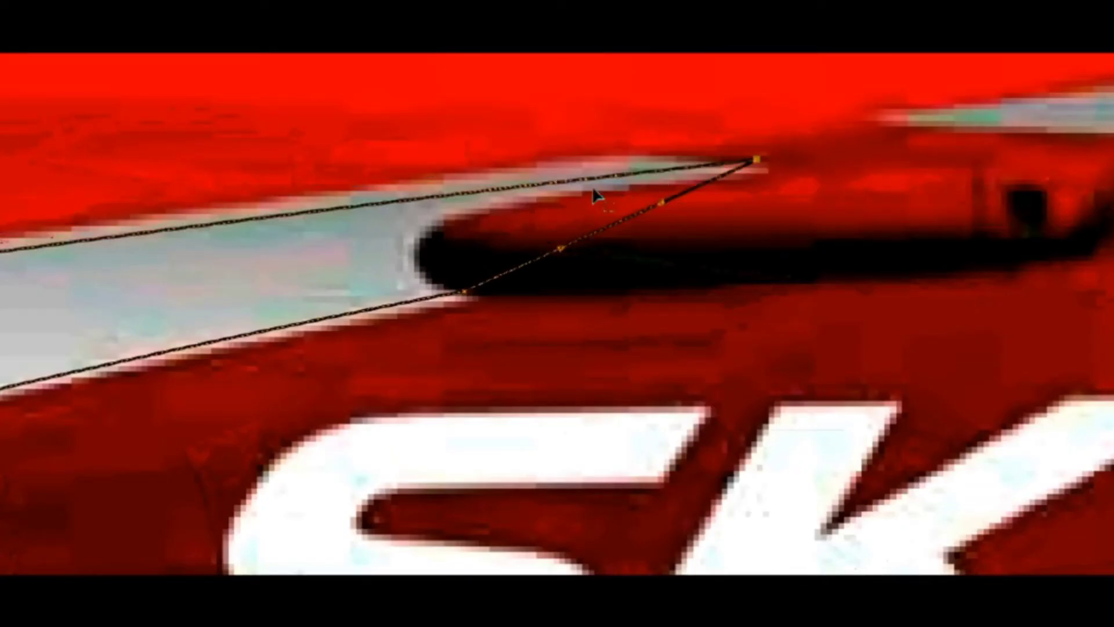
pyautogui.click(452, 188)
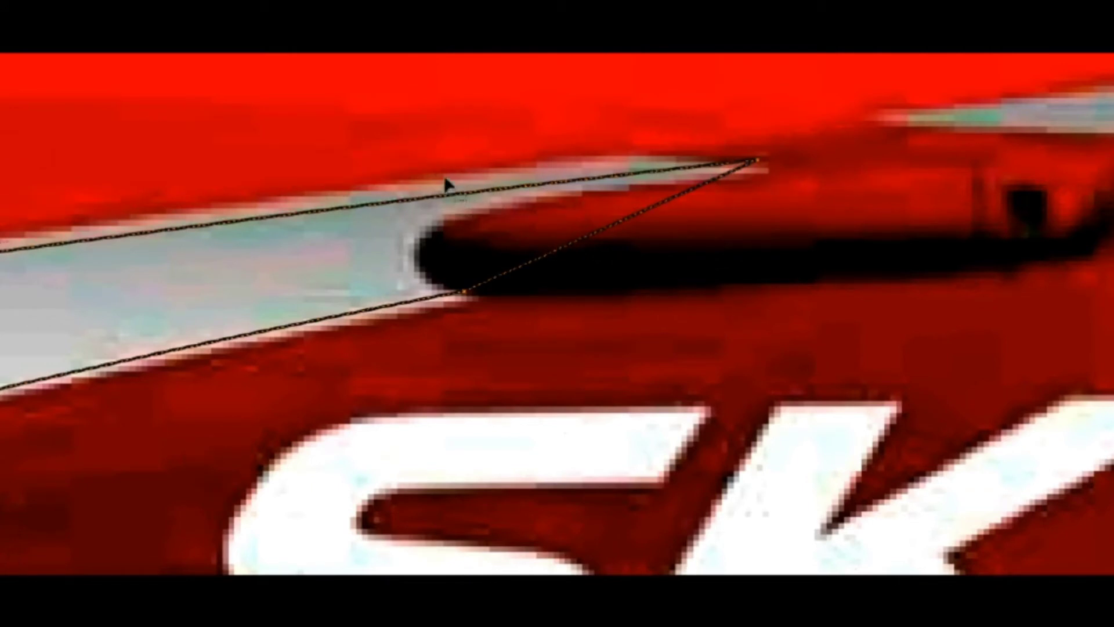
pyautogui.moveTo(439, 200); pyautogui.dragTo(437, 182)
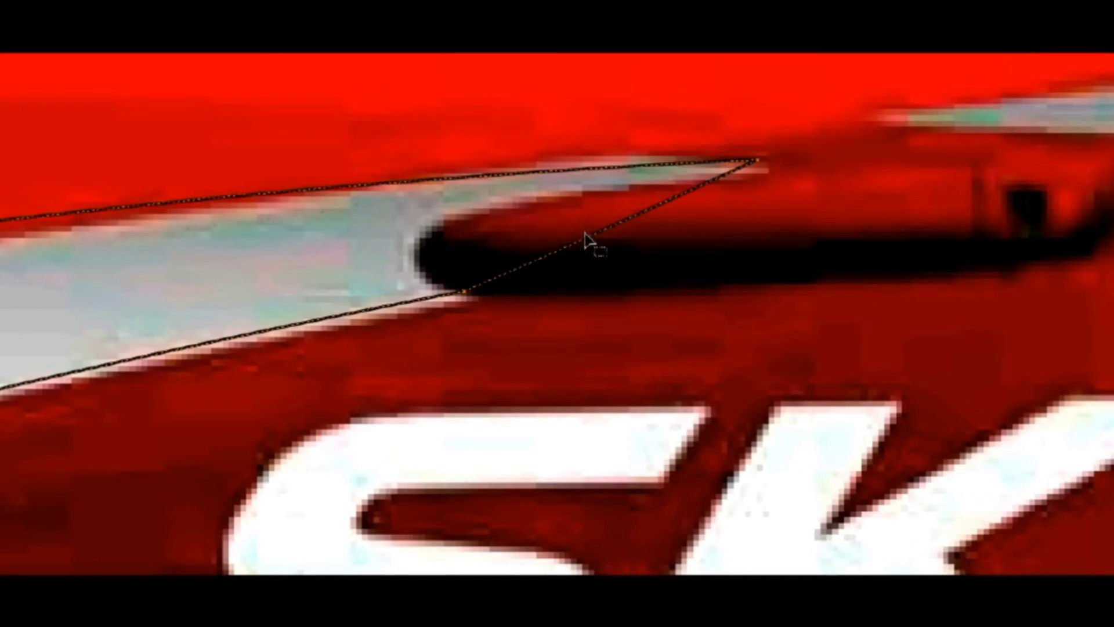
pyautogui.moveTo(587, 244); pyautogui.dragTo(439, 242)
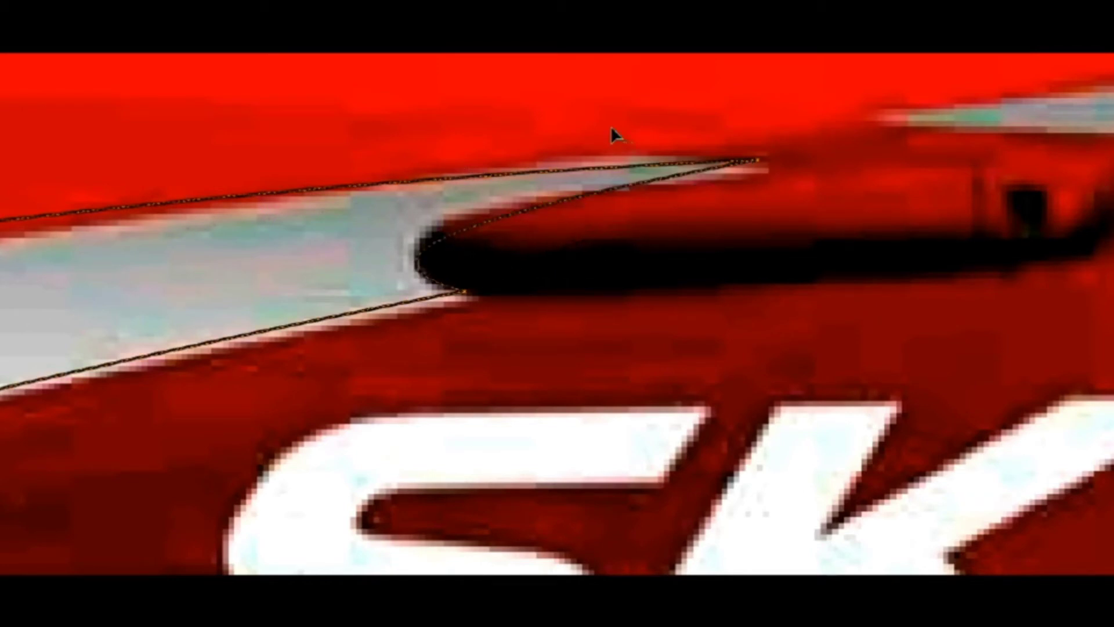
pyautogui.moveTo(455, 199); pyautogui.dragTo(443, 193)
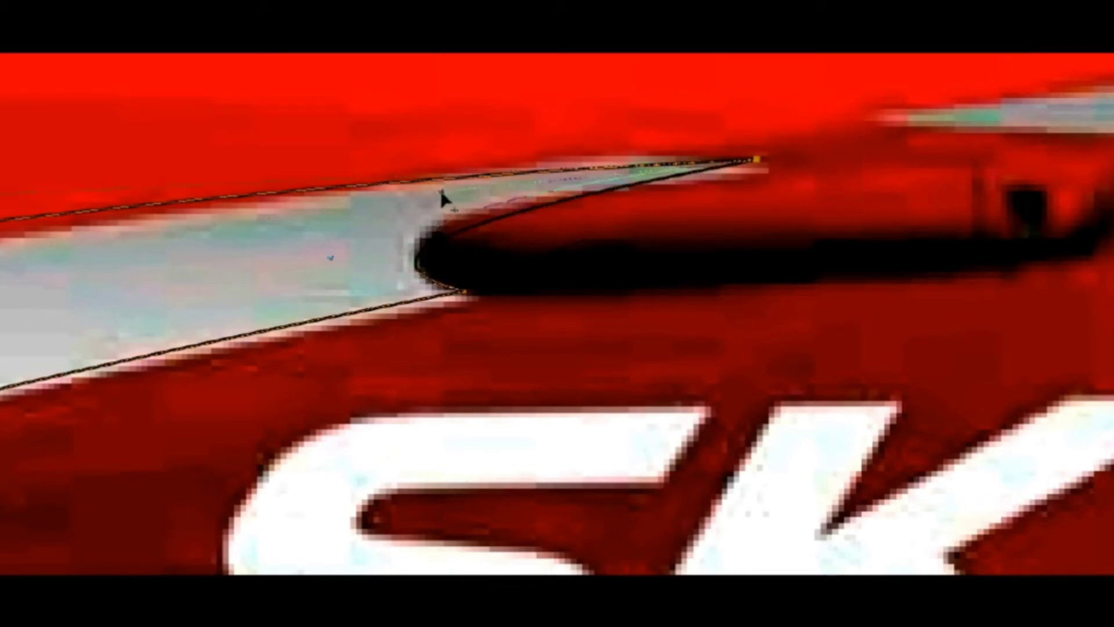
pyautogui.scroll(-2, 665, 394)
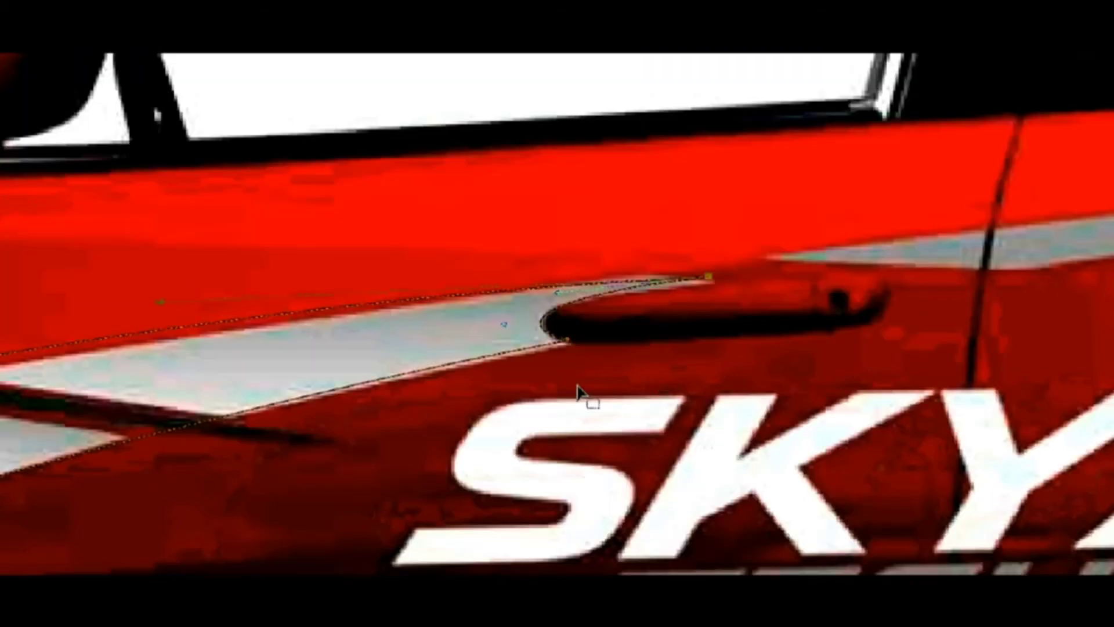
pyautogui.scroll(5, 578, 358)
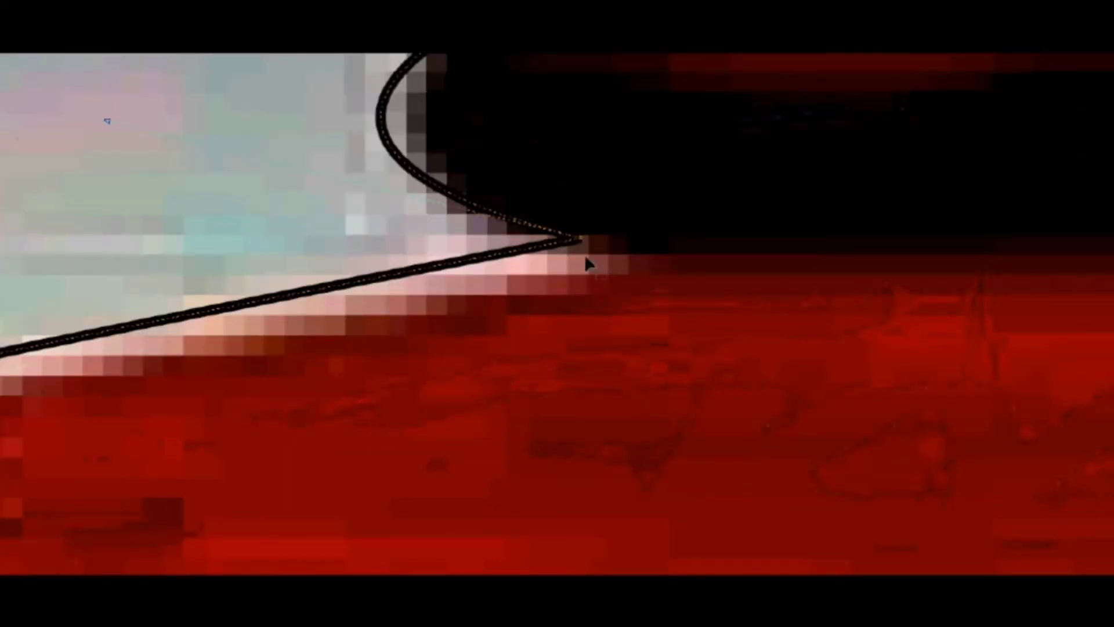
pyautogui.scroll(-1, 636, 269)
pyautogui.scroll(-2, 634, 329)
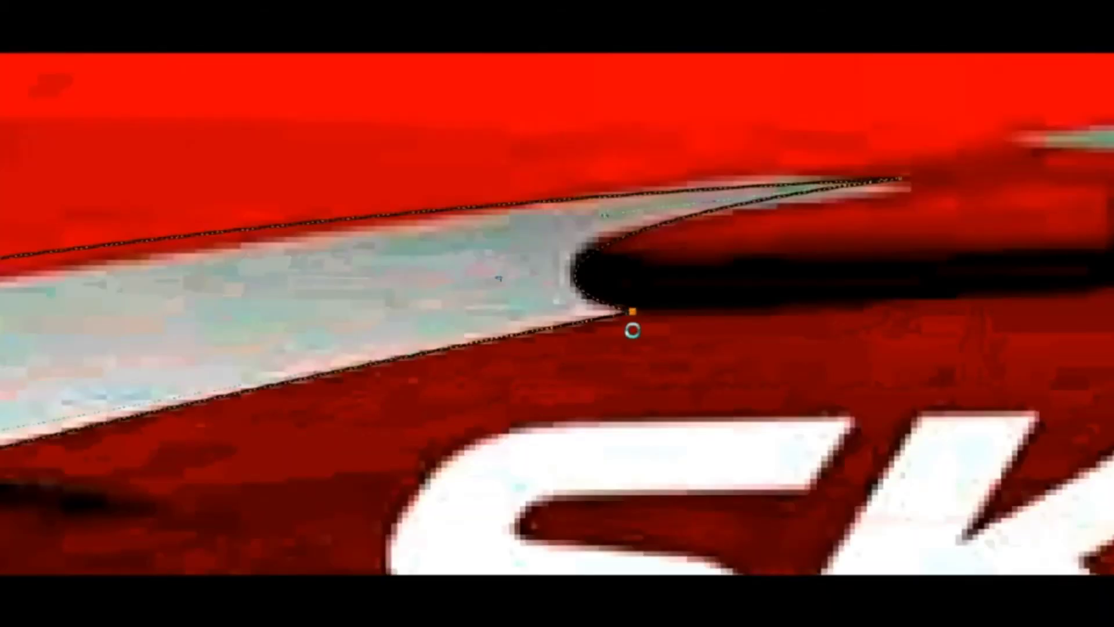
pyautogui.scroll(-2, 634, 323)
# - Close the door-stripe outline at its start node
pyautogui.click(632, 327)
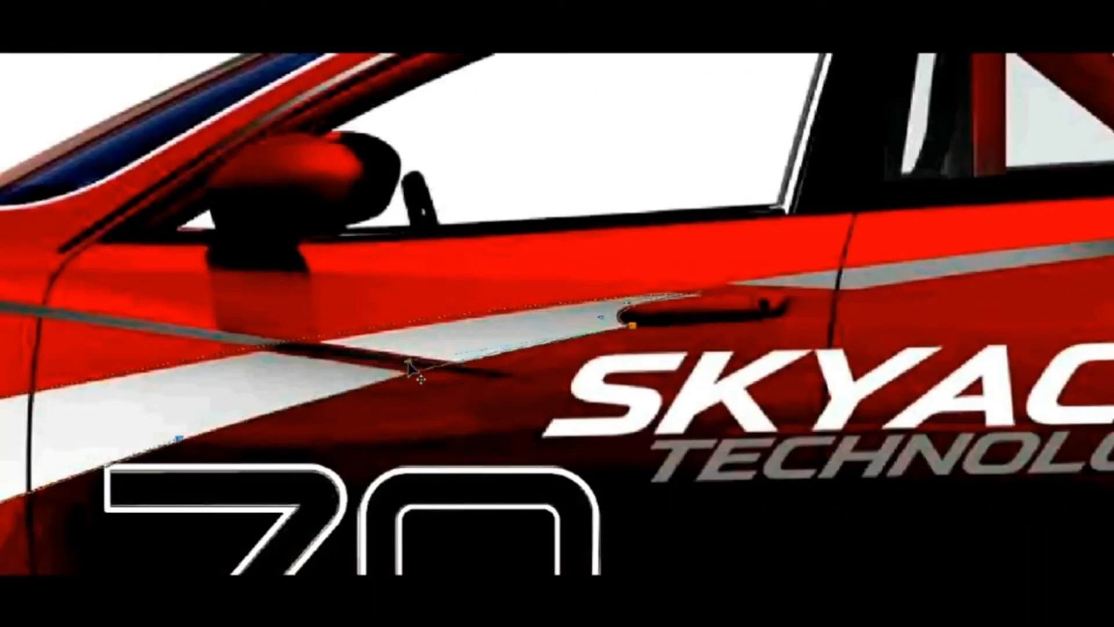
pyautogui.scroll(-2, 444, 419)
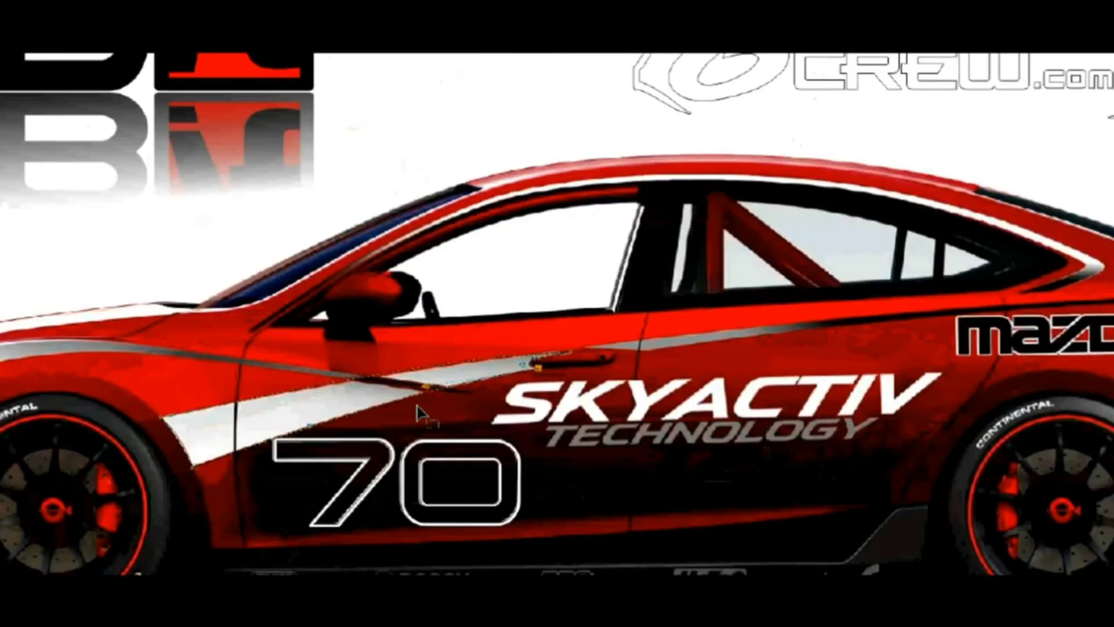
pyautogui.scroll(-2, 174, 209)
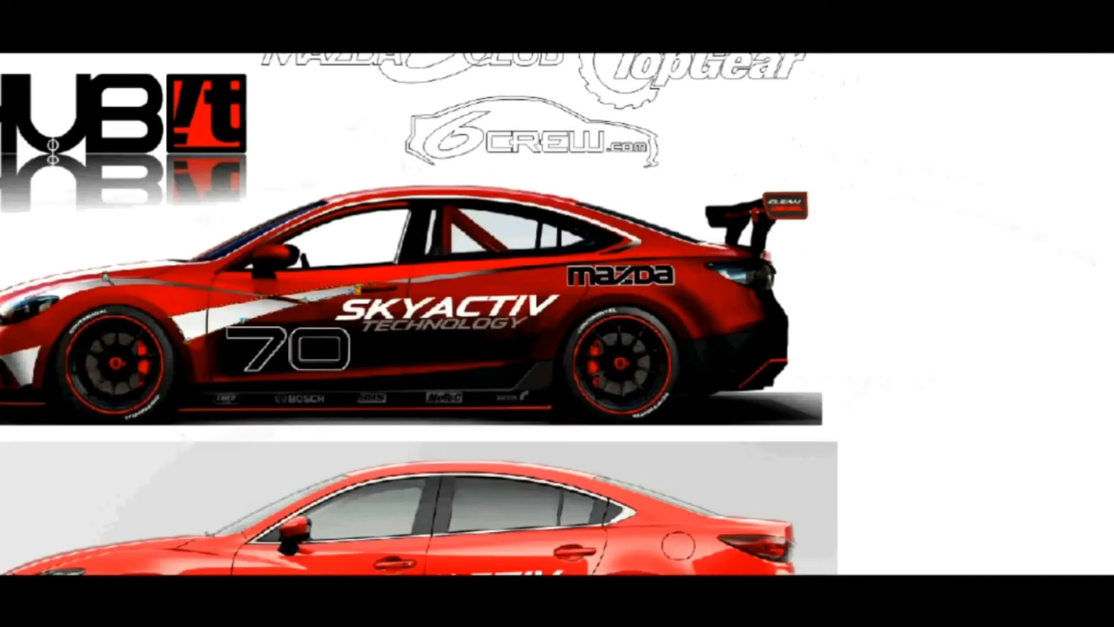
pyautogui.scroll(3, 377, 336)
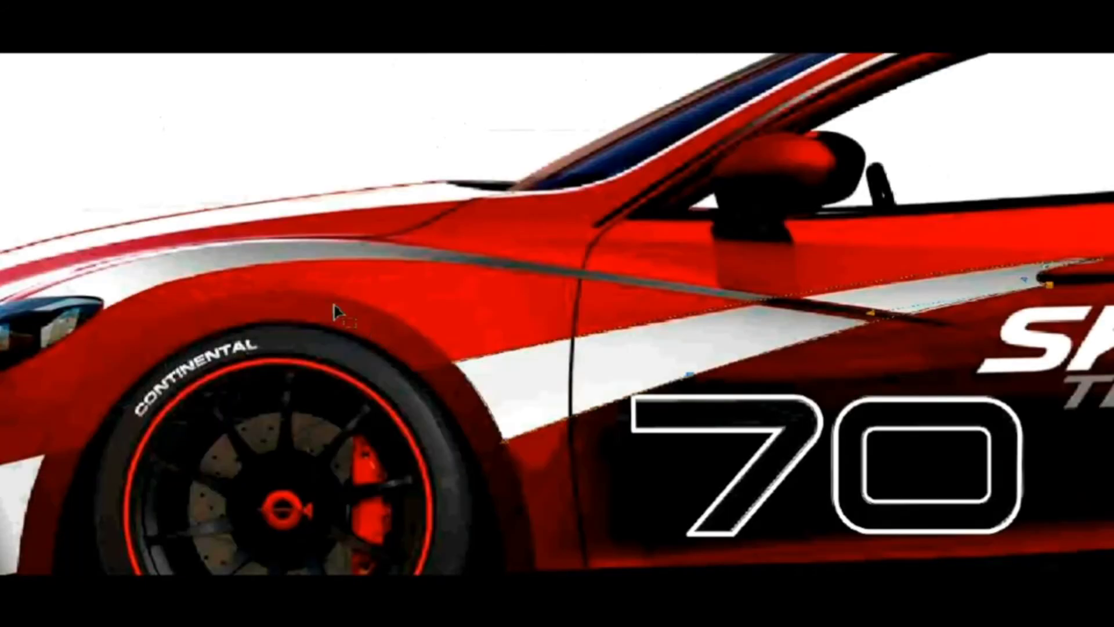
pyautogui.scroll(5, 15, 258)
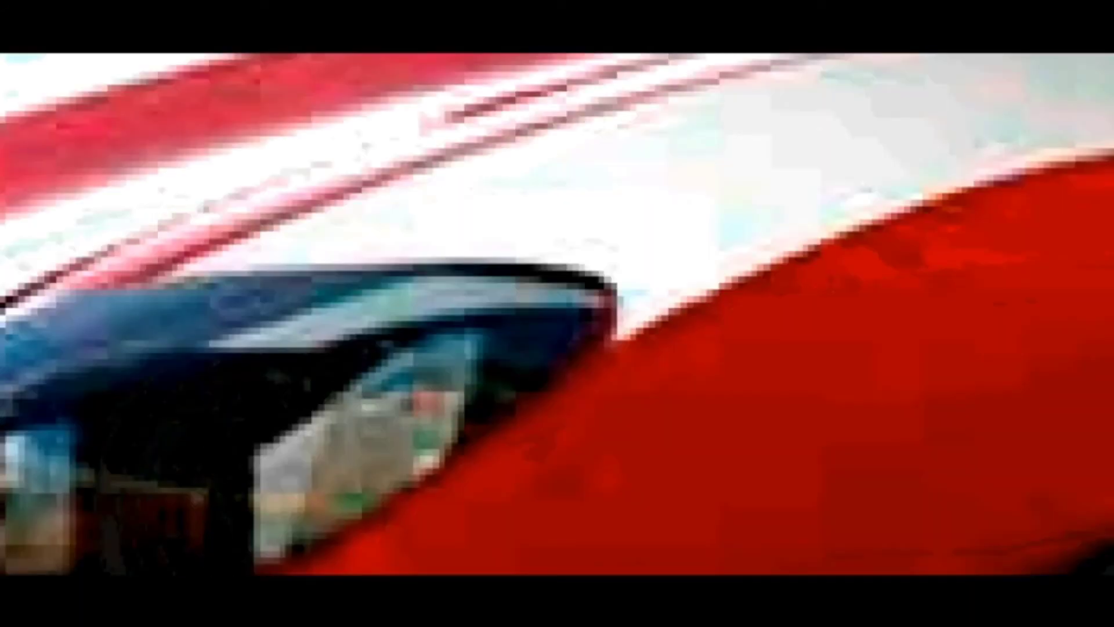
# - Draw straight lines from the headlight back onto the grey fender stripe
pyautogui.moveTo(172, 262); pyautogui.dragTo(622, 345)
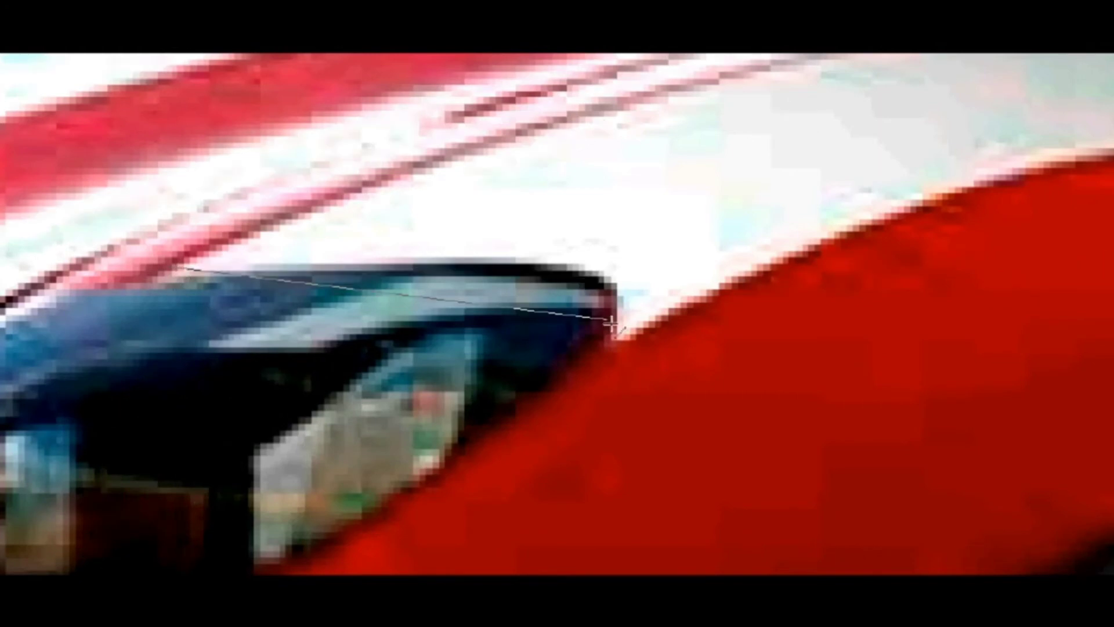
pyautogui.scroll(-3, 325, 333)
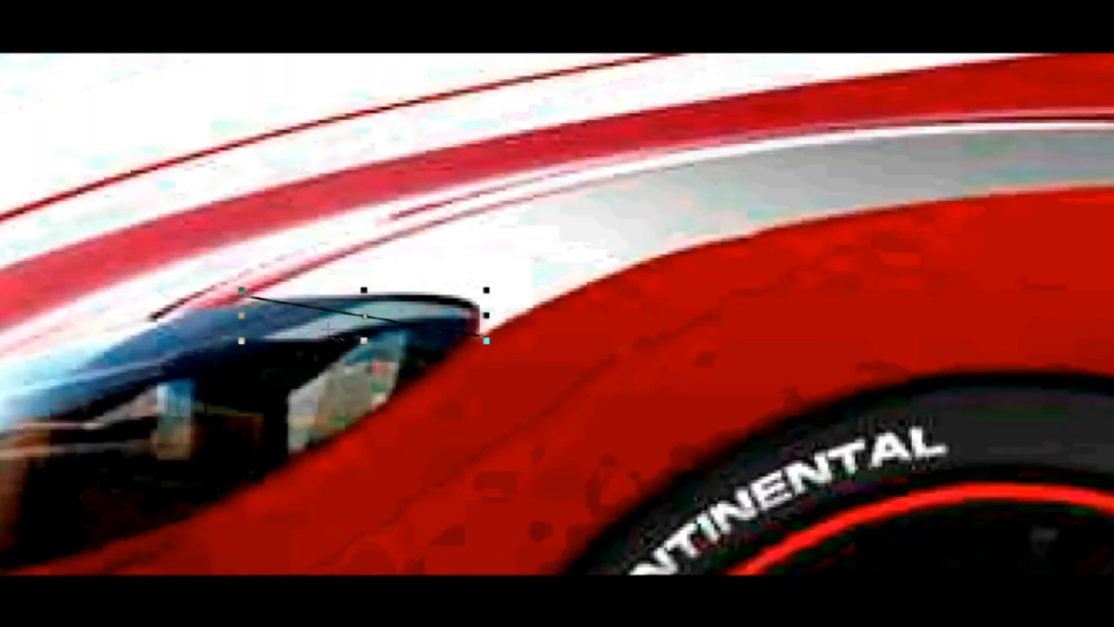
pyautogui.scroll(-2, 360, 337)
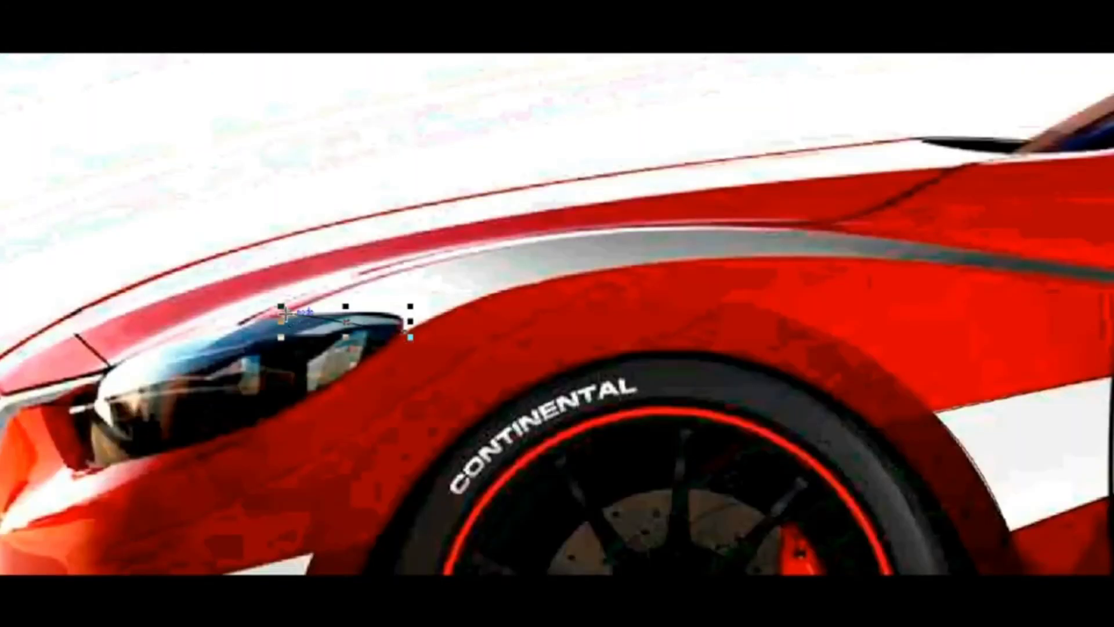
pyautogui.moveTo(288, 314); pyautogui.dragTo(870, 235)
pyautogui.click(411, 334)
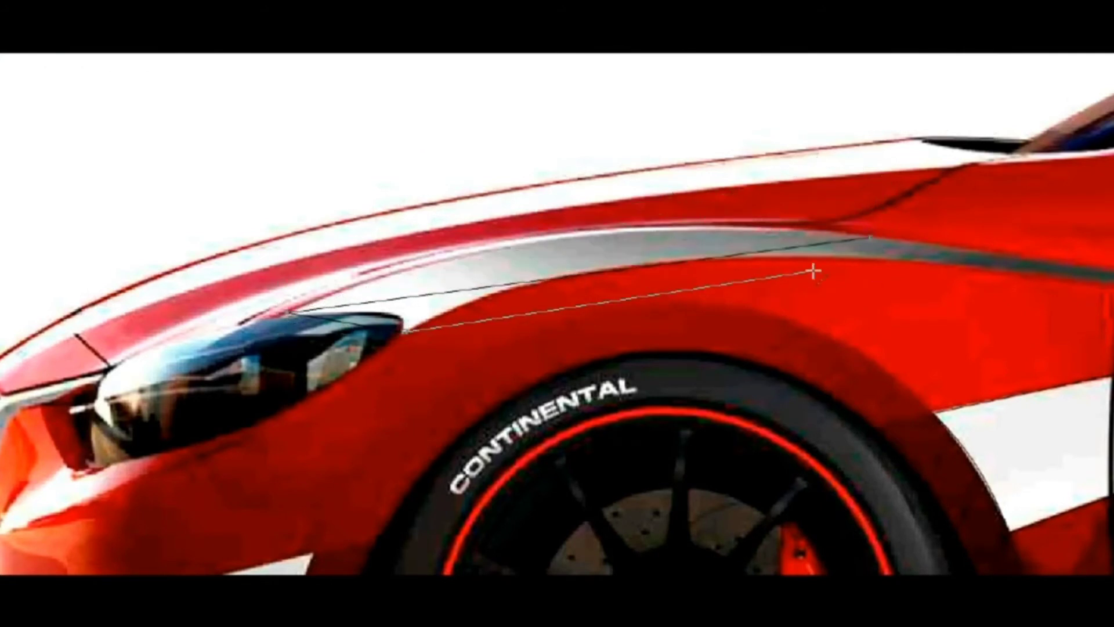
pyautogui.click(870, 237)
pyautogui.scroll(-2, 869, 316)
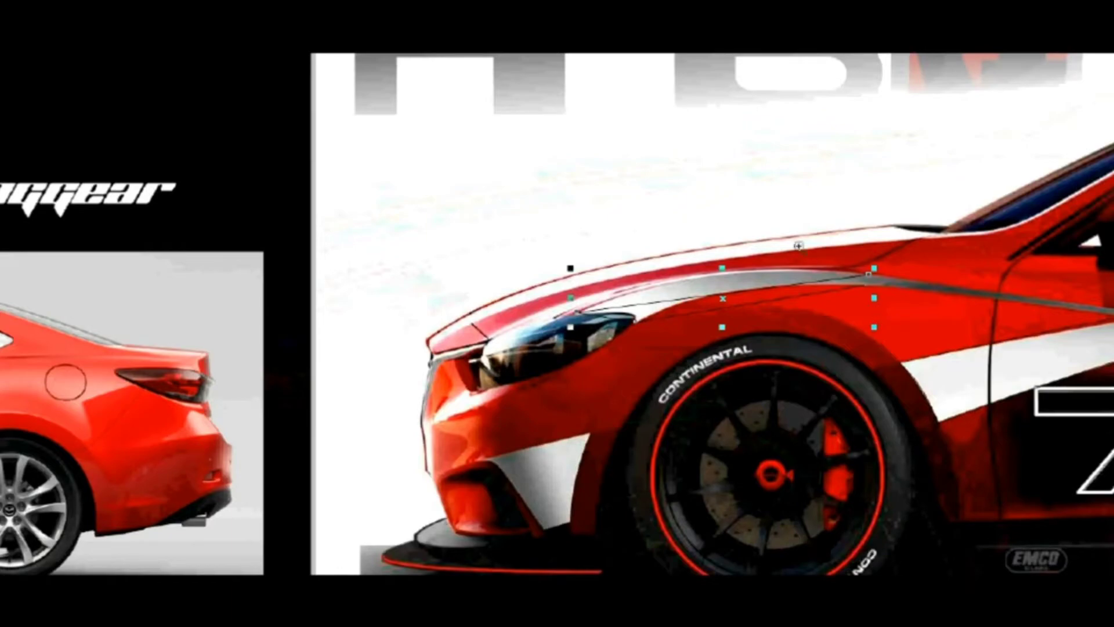
# - Trace lines along the thin dark stripe's edges to its right end
pyautogui.hscroll(2, 871, 319)
pyautogui.scroll(3, 986, 390)
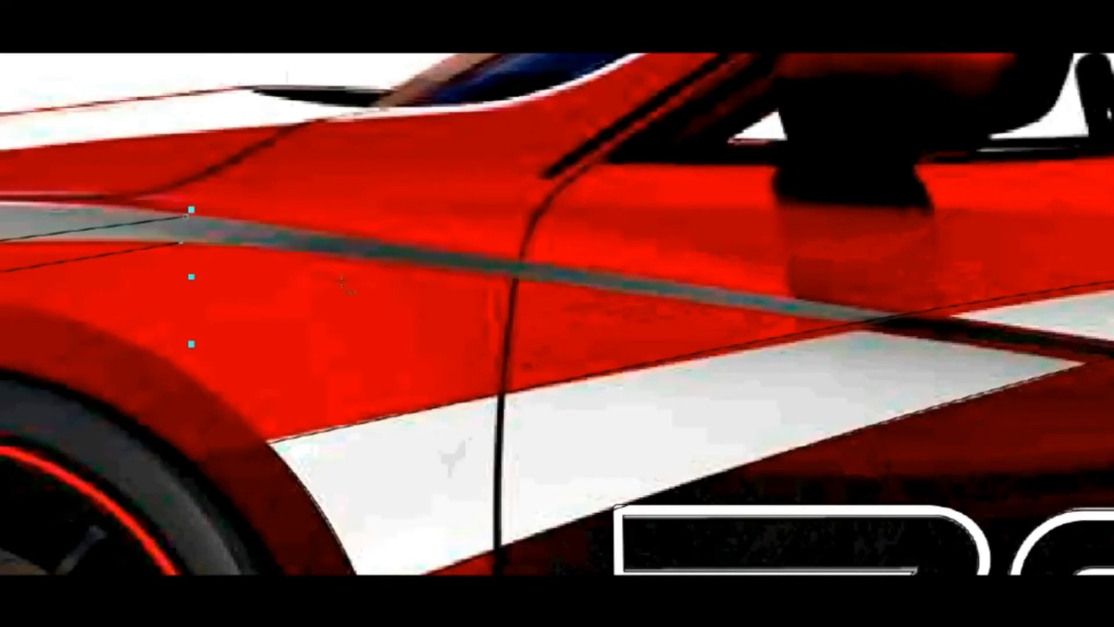
pyautogui.click(180, 242)
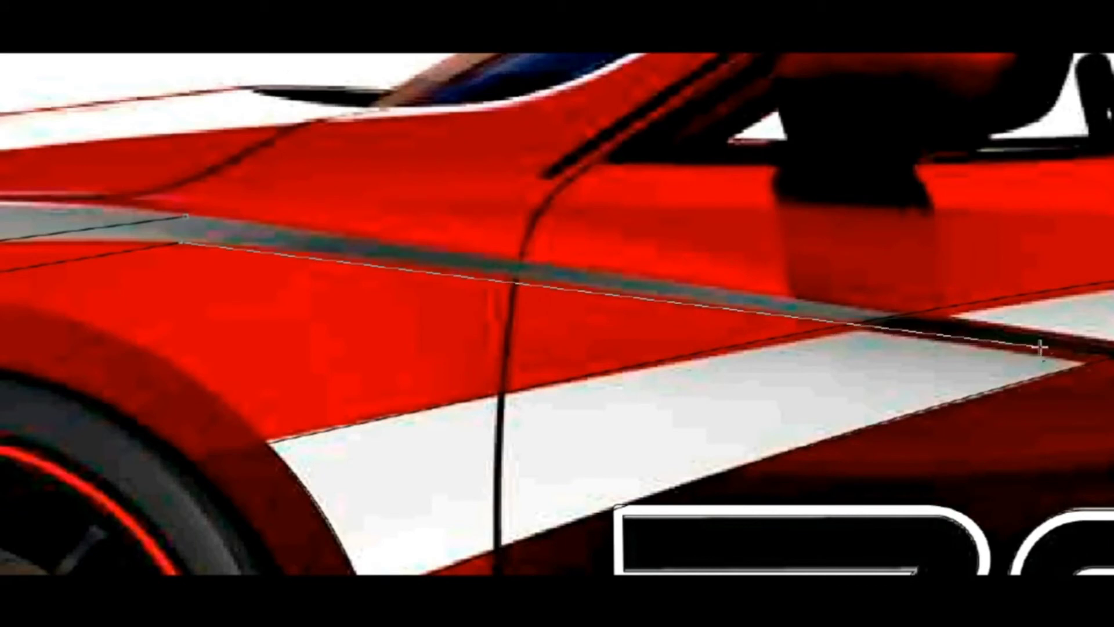
pyautogui.click(1060, 351)
pyautogui.click(200, 241)
pyautogui.click(185, 216)
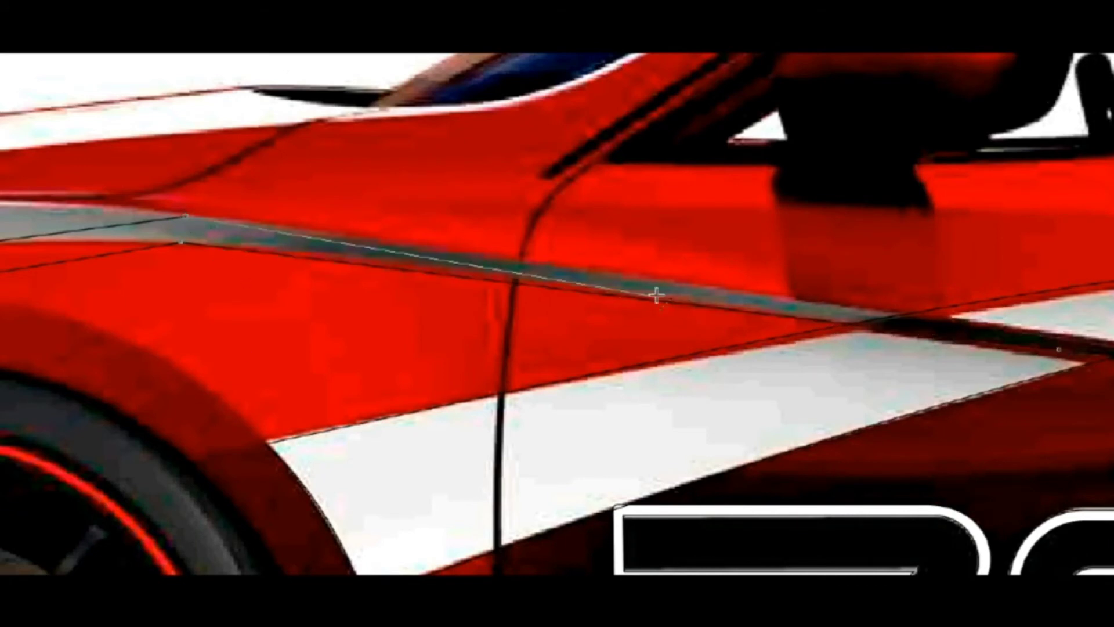
pyautogui.click(1067, 342)
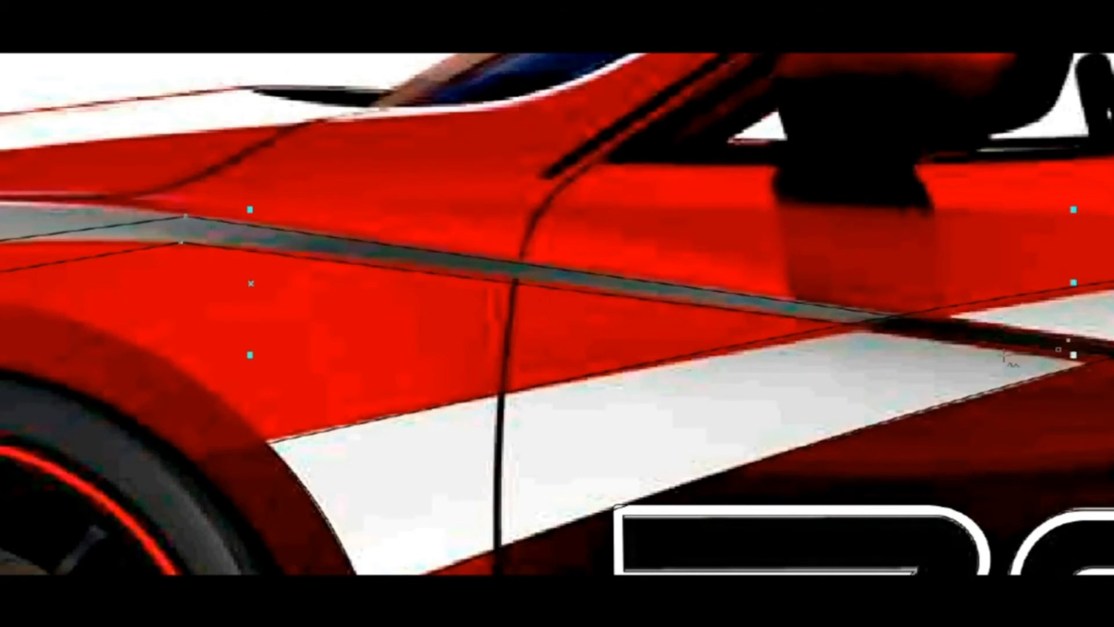
# - Trace the stripe's lower edge and close the outline at its pointed tip
pyautogui.moveTo(995, 355); pyautogui.dragTo(534, 364)
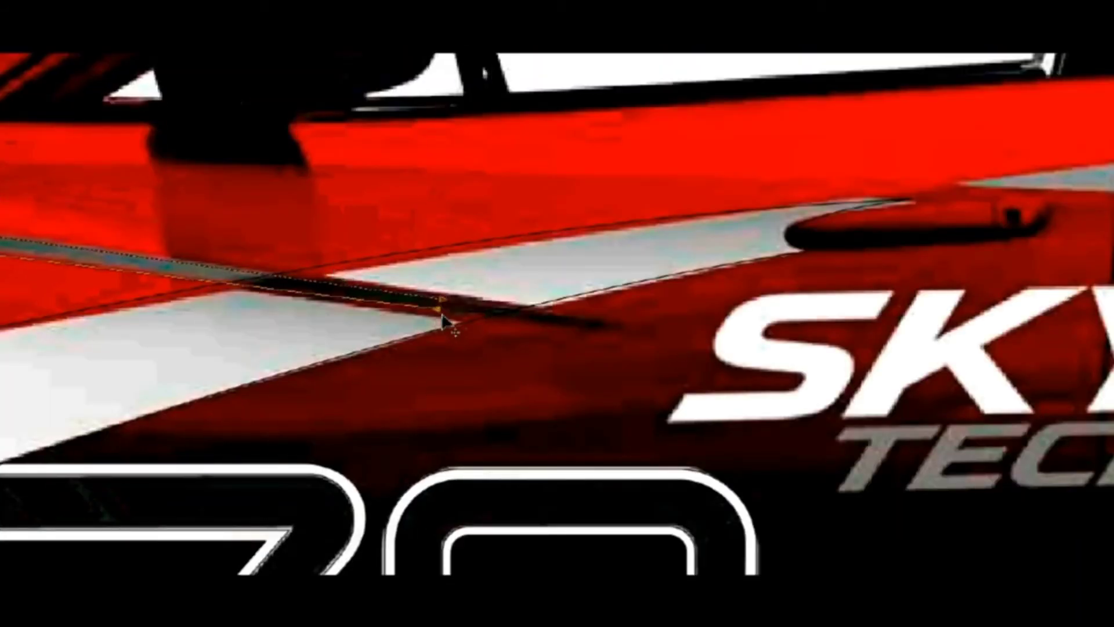
pyautogui.click(603, 335)
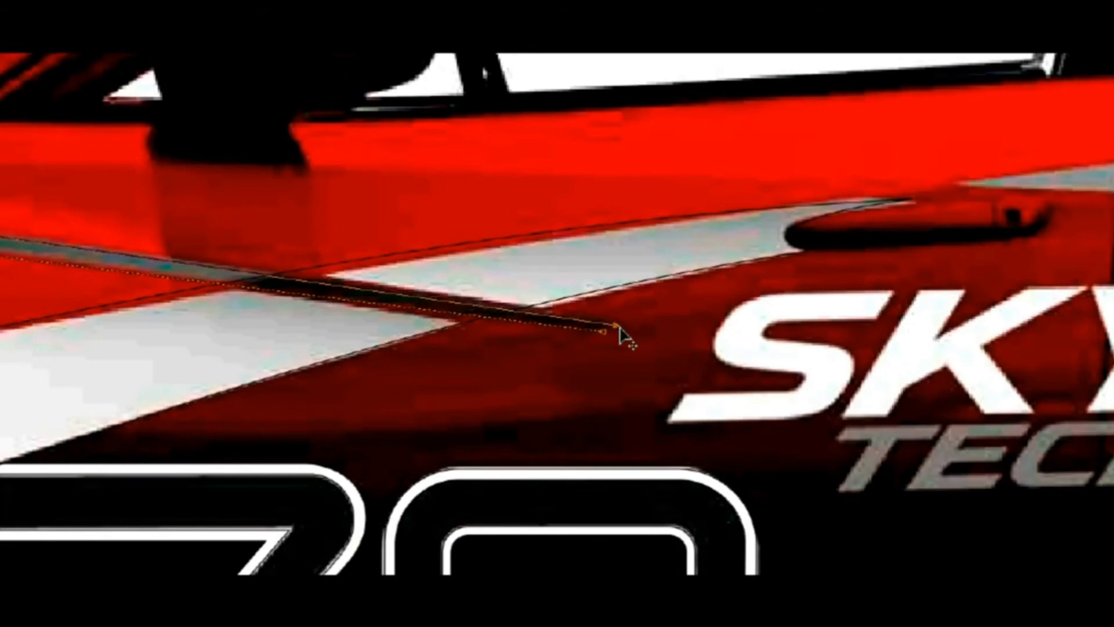
pyautogui.click(622, 335)
pyautogui.scroll(5, 592, 361)
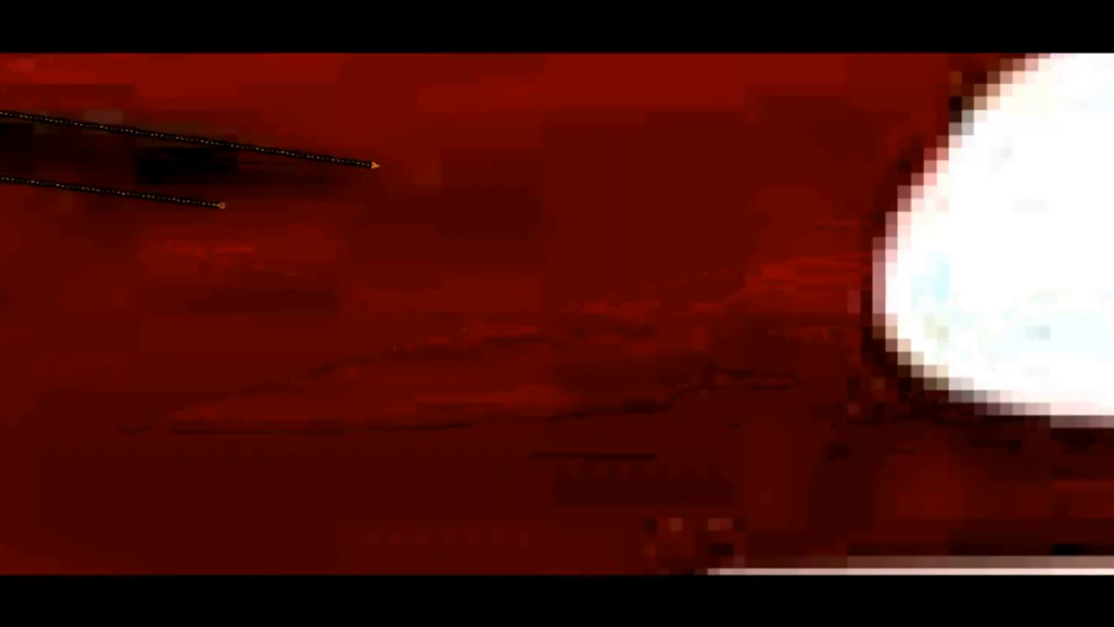
pyautogui.click(217, 205)
pyautogui.click(376, 165)
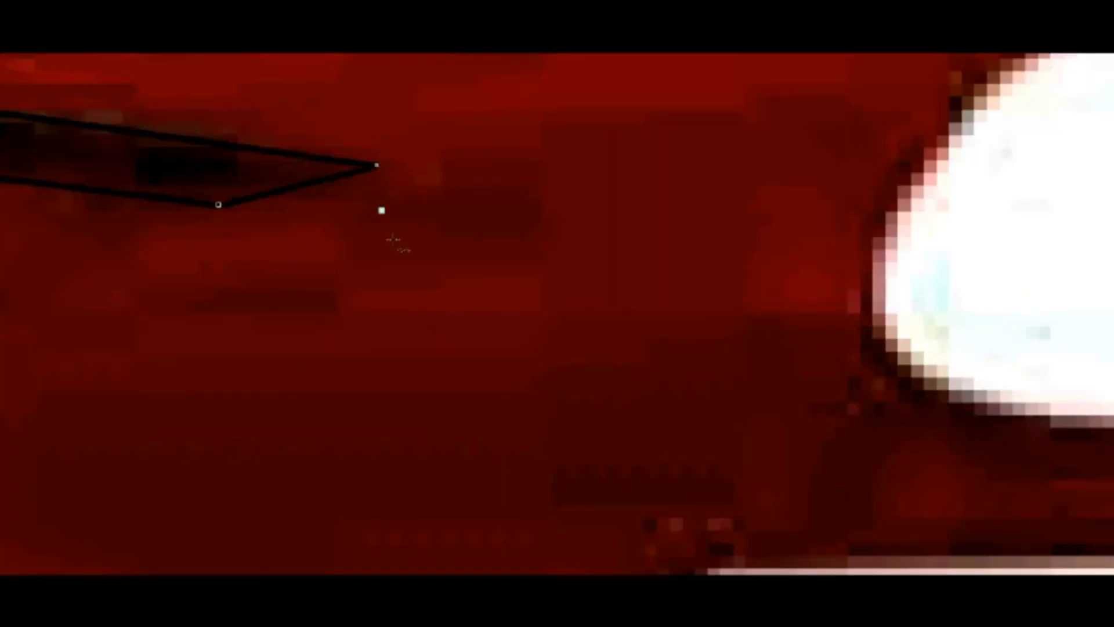
pyautogui.scroll(-2, 393, 239)
pyautogui.scroll(-1, 393, 239)
pyautogui.scroll(-1, 392, 239)
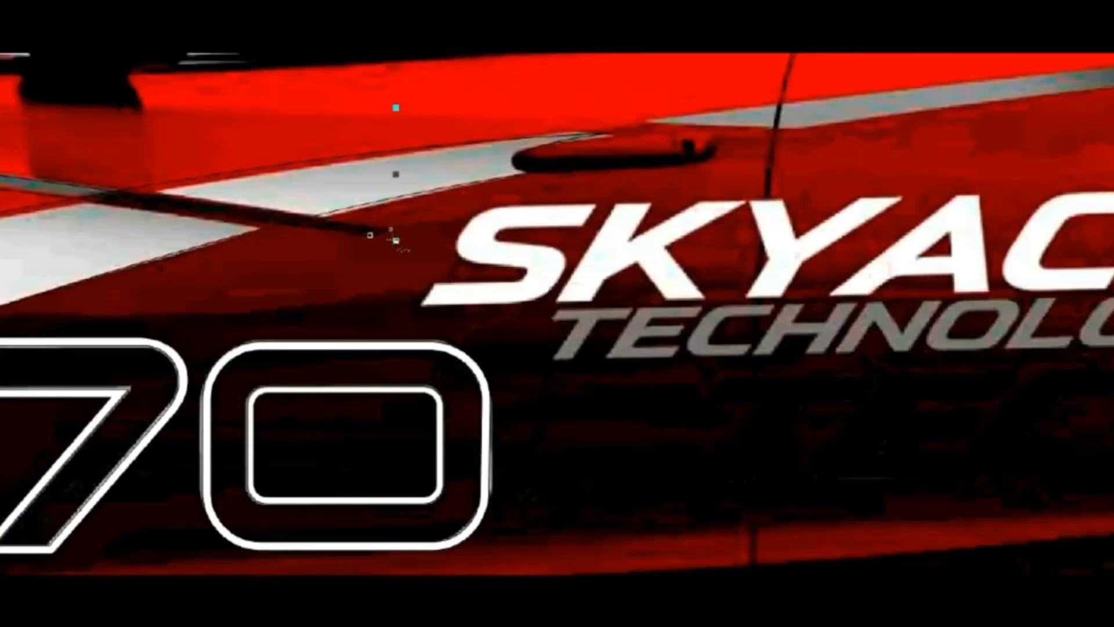
pyautogui.scroll(-2, 393, 239)
pyautogui.scroll(-2, 142, 206)
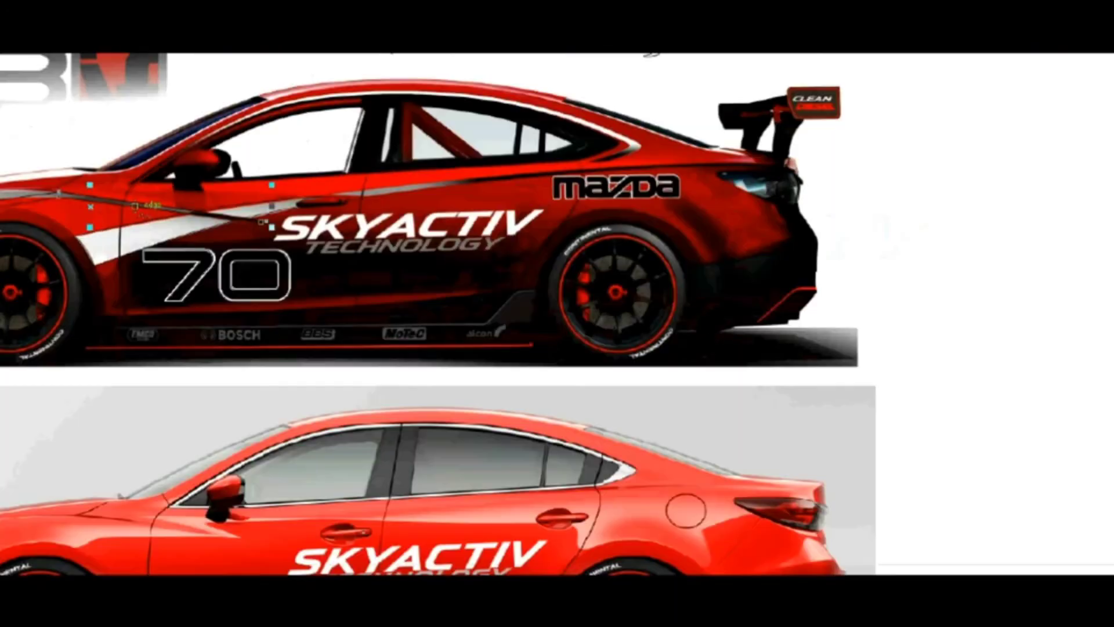
pyautogui.scroll(3, 11, 191)
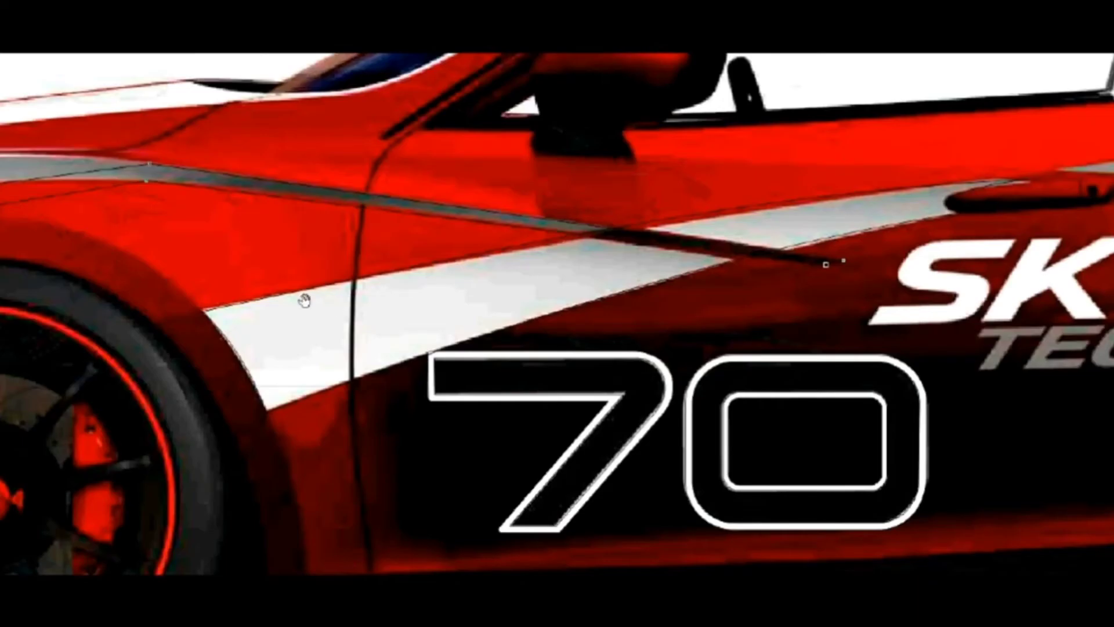
# - Trace the silver fender stripe from the headlight with Bézier points
pyautogui.moveTo(303, 298)
pyautogui.mouseDown()
pyautogui.moveTo(634, 299)
pyautogui.moveTo(779, 341)
pyautogui.mouseUp()
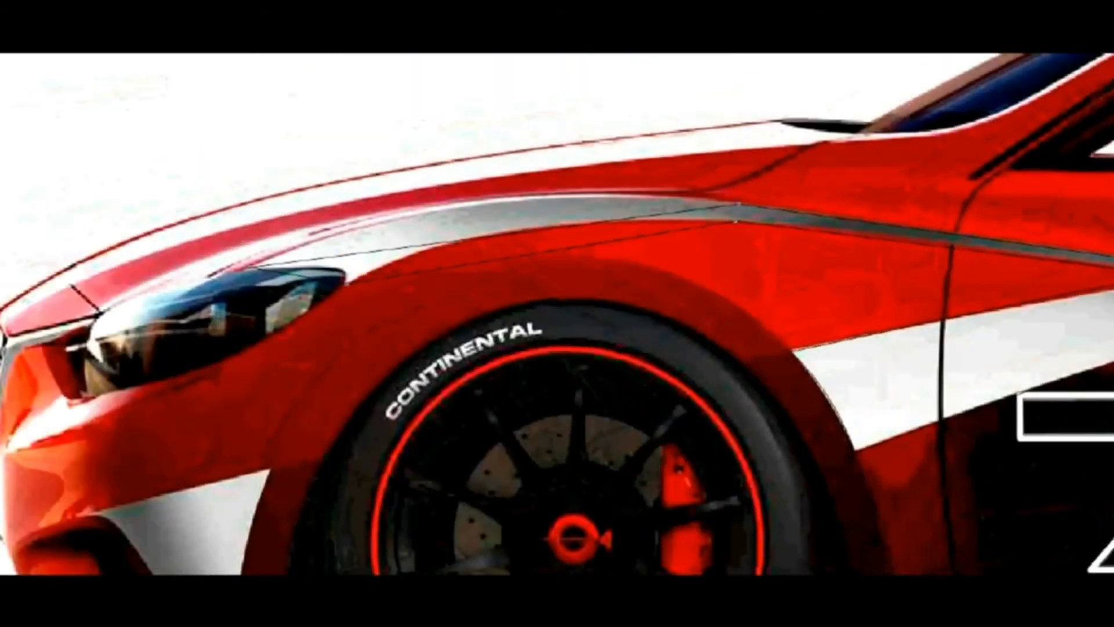
pyautogui.click(250, 267)
pyautogui.click(347, 284)
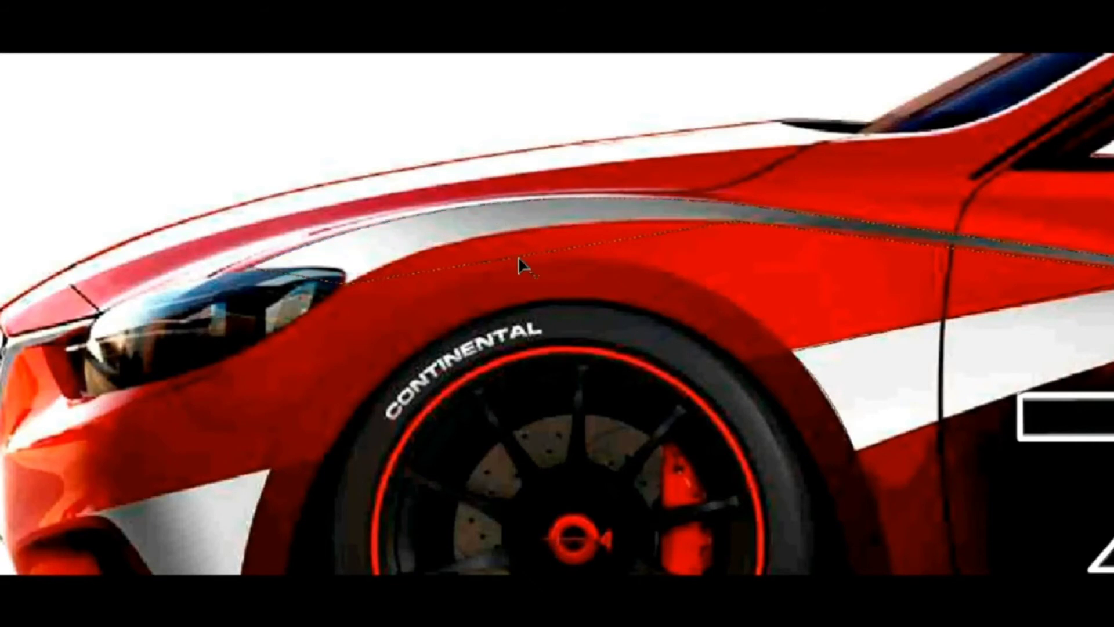
pyautogui.click(503, 232)
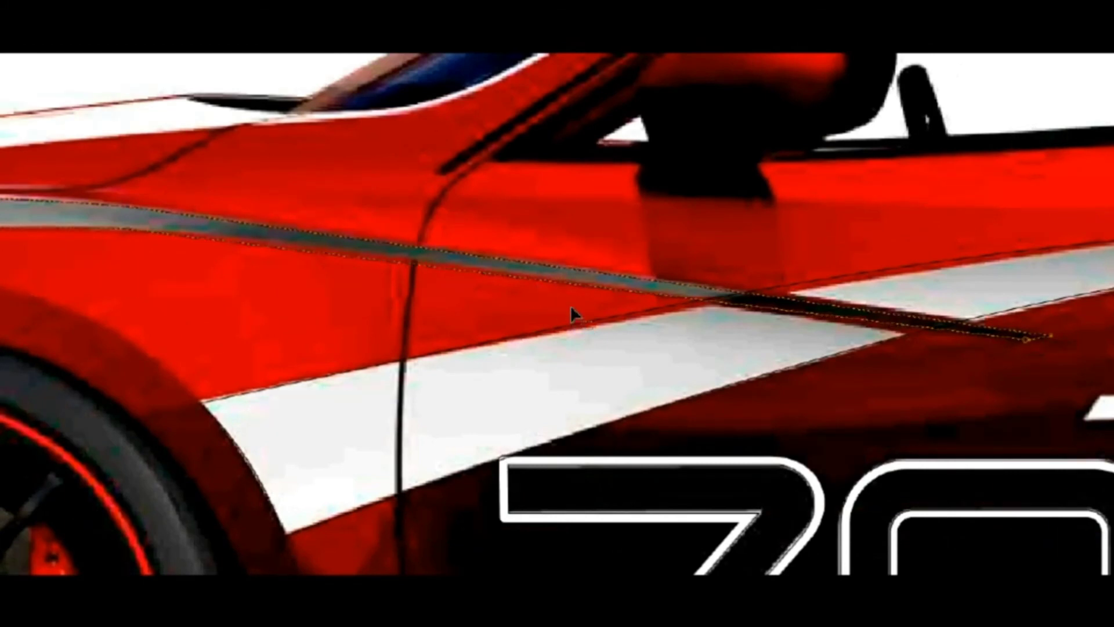
pyautogui.click(828, 317)
pyautogui.hotkey('ctrl', 'd')
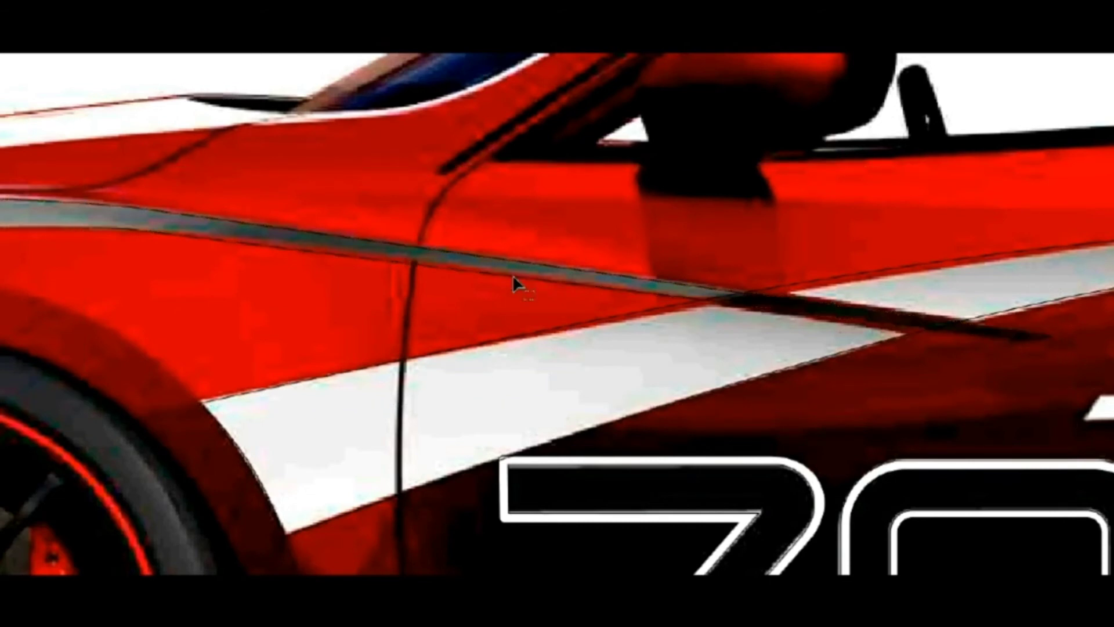
# - Add a node and bend the stripe outline's front segment along the headlight edge
pyautogui.click(514, 273)
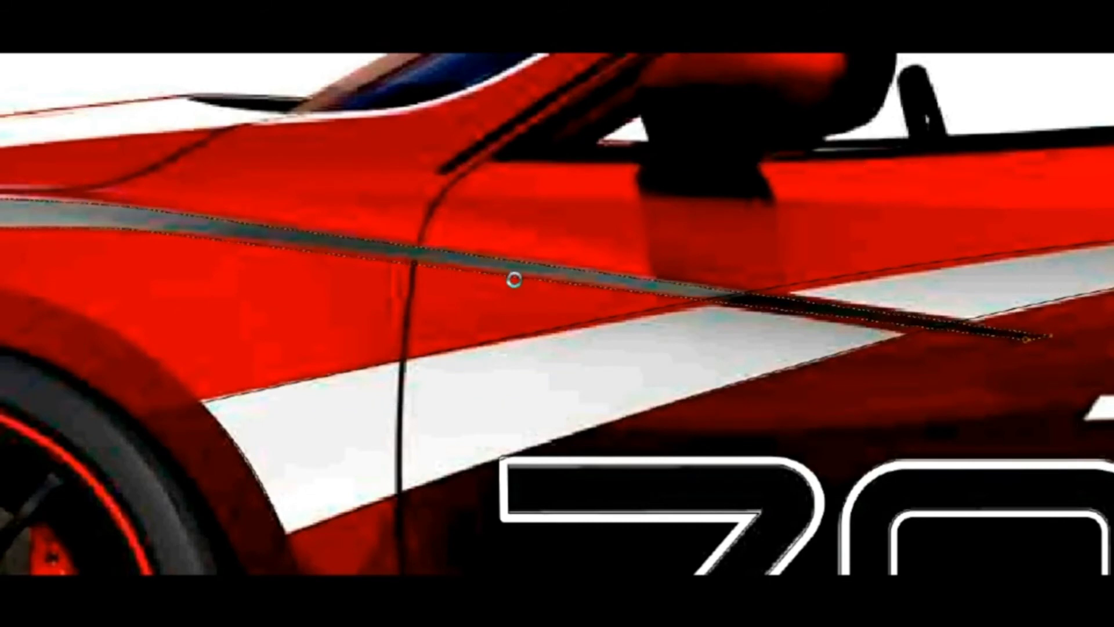
pyautogui.moveTo(516, 271); pyautogui.dragTo(520, 295)
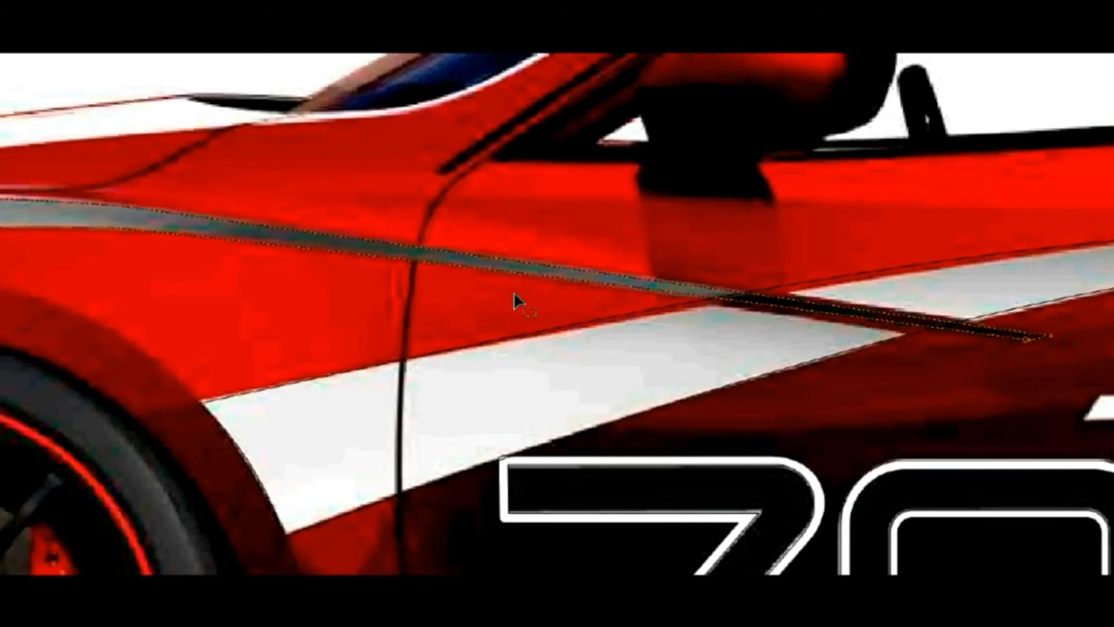
pyautogui.click(1036, 336)
pyautogui.scroll(-2, 611, 360)
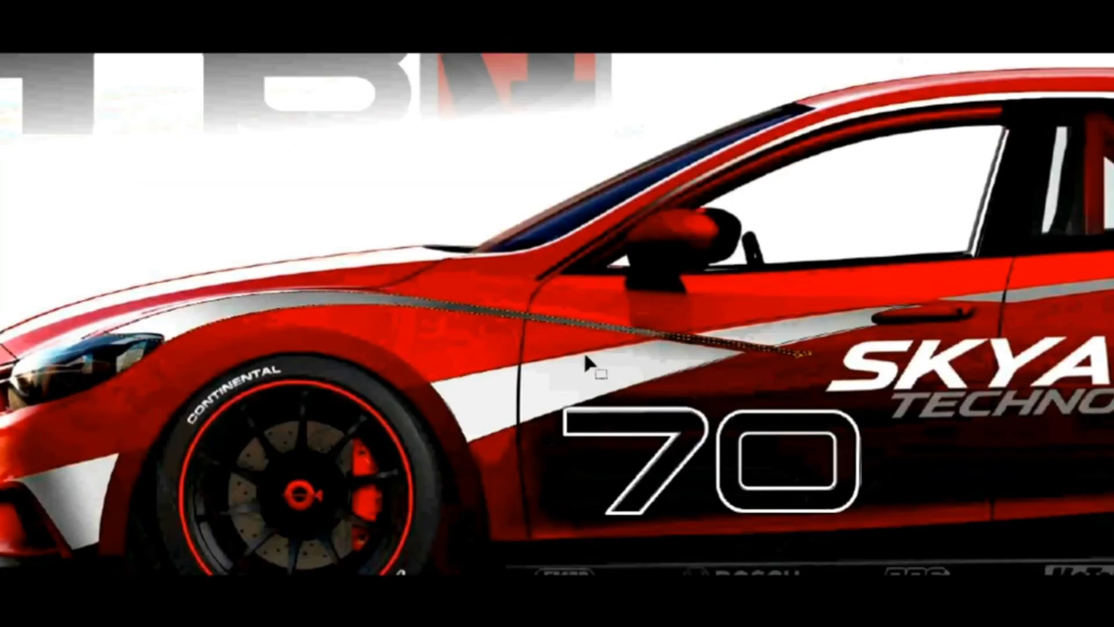
pyautogui.scroll(5, 110, 300)
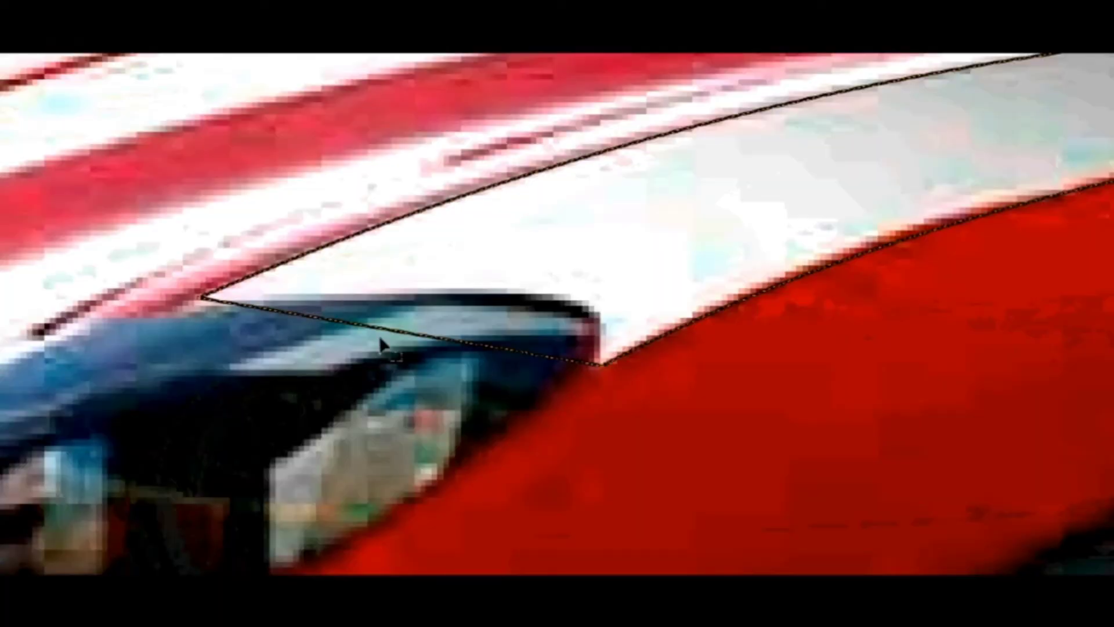
pyautogui.moveTo(415, 335); pyautogui.dragTo(513, 288)
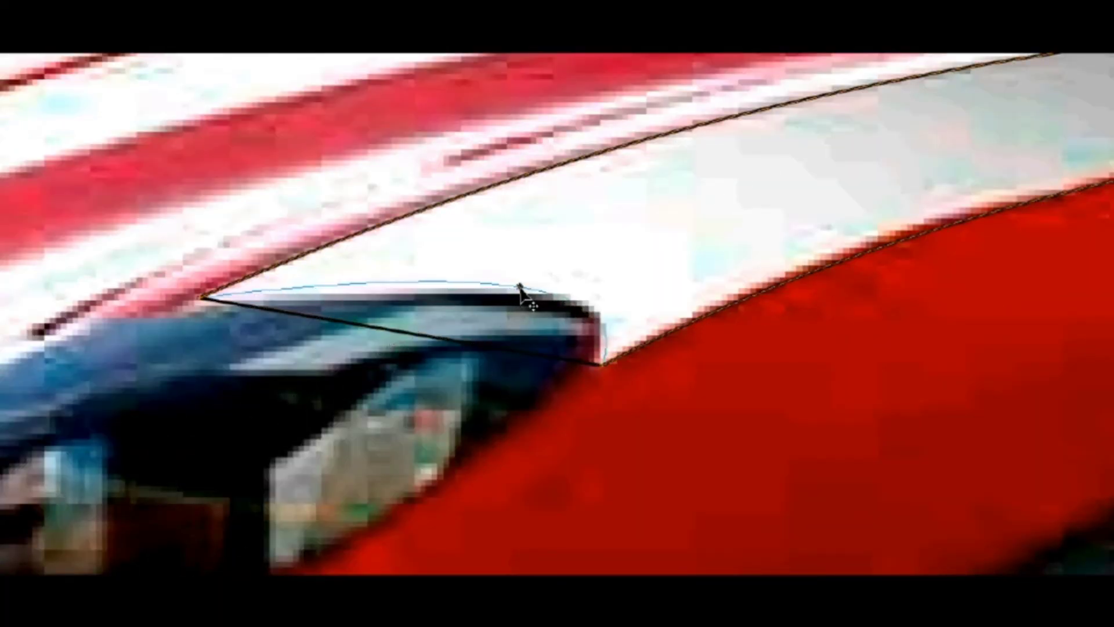
pyautogui.moveTo(513, 289); pyautogui.dragTo(520, 293)
pyautogui.scroll(-3, 539, 375)
pyautogui.scroll(-3, 637, 386)
pyautogui.scroll(-2, 638, 388)
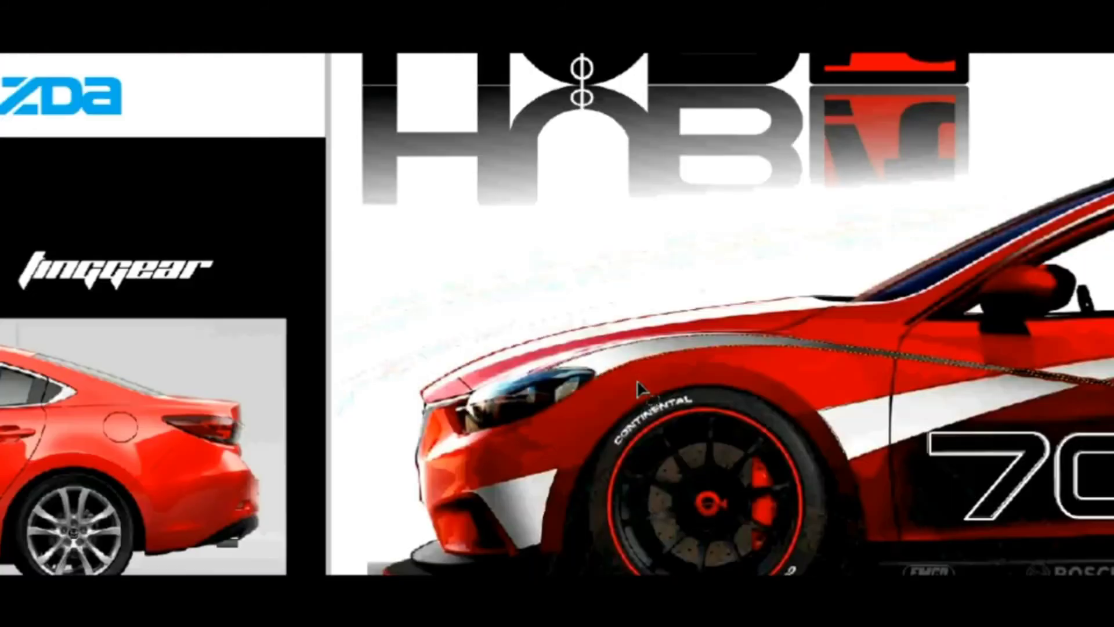
pyautogui.scroll(-3, 639, 389)
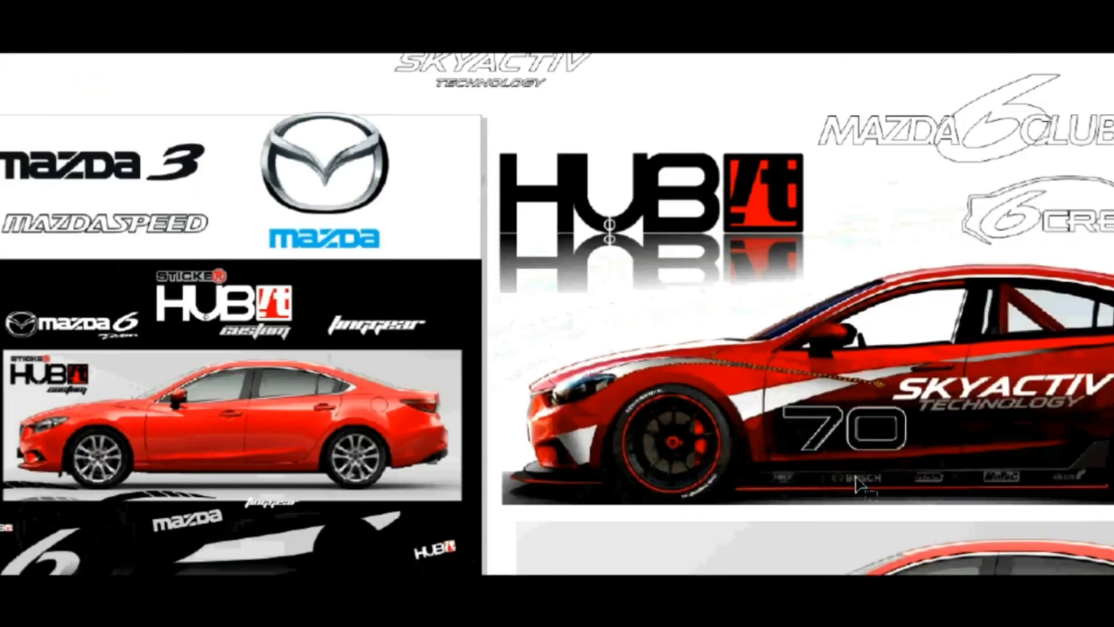
# - Trace the body-line stripe along the rear shoulder above the MAZDA logo toward the taillight
pyautogui.moveTo(864, 462); pyautogui.dragTo(505, 342)
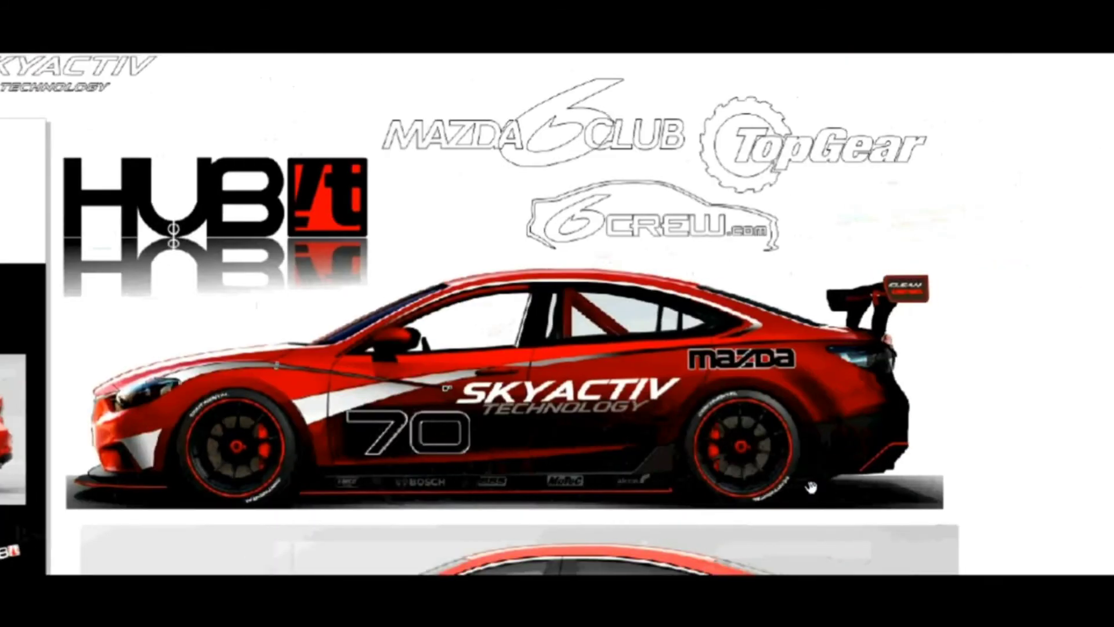
pyautogui.scroll(3, 754, 380)
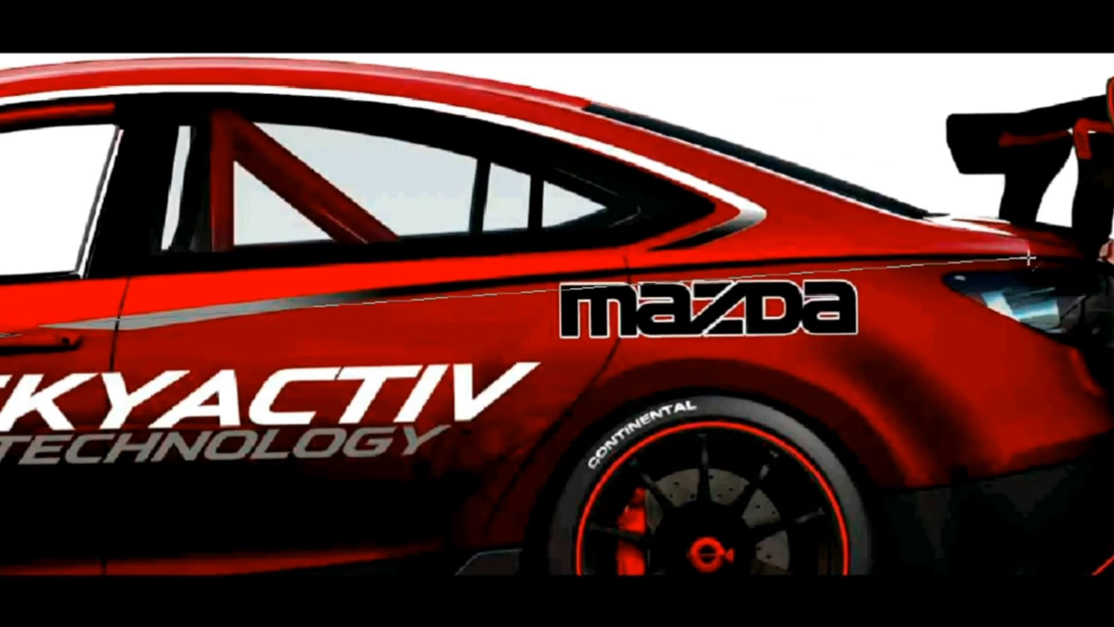
pyautogui.doubleClick(1072, 263)
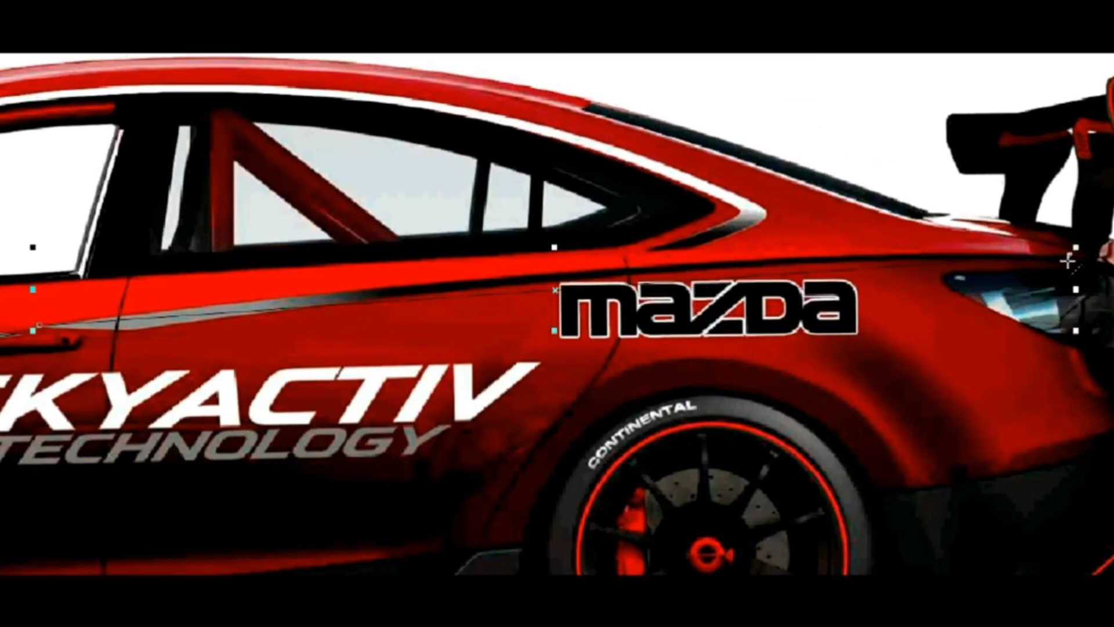
pyautogui.click(1070, 254)
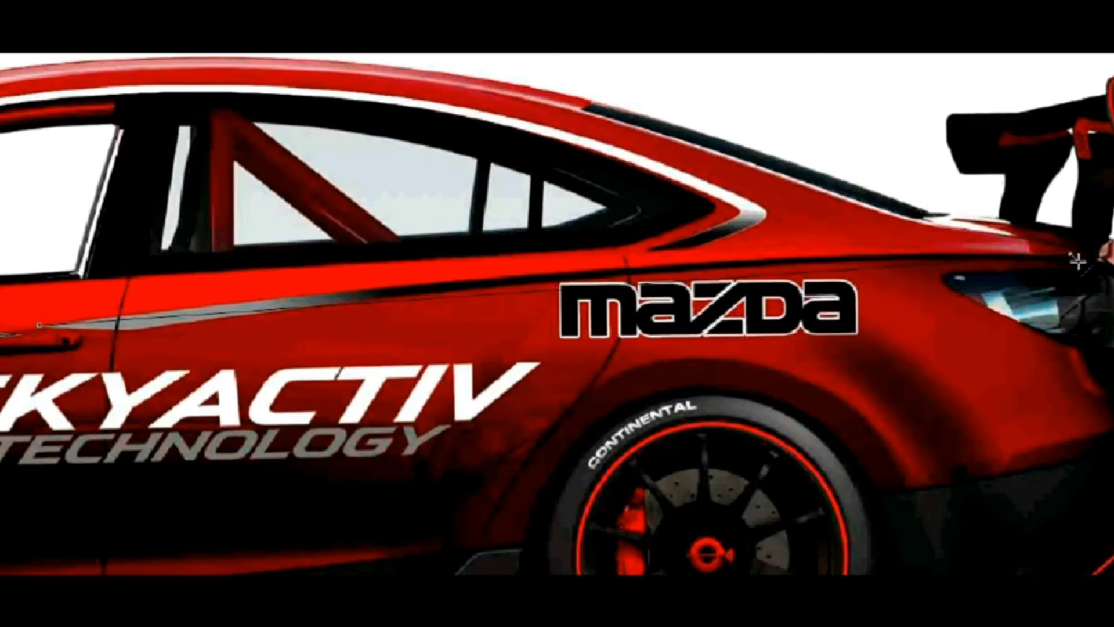
pyautogui.click(123, 331)
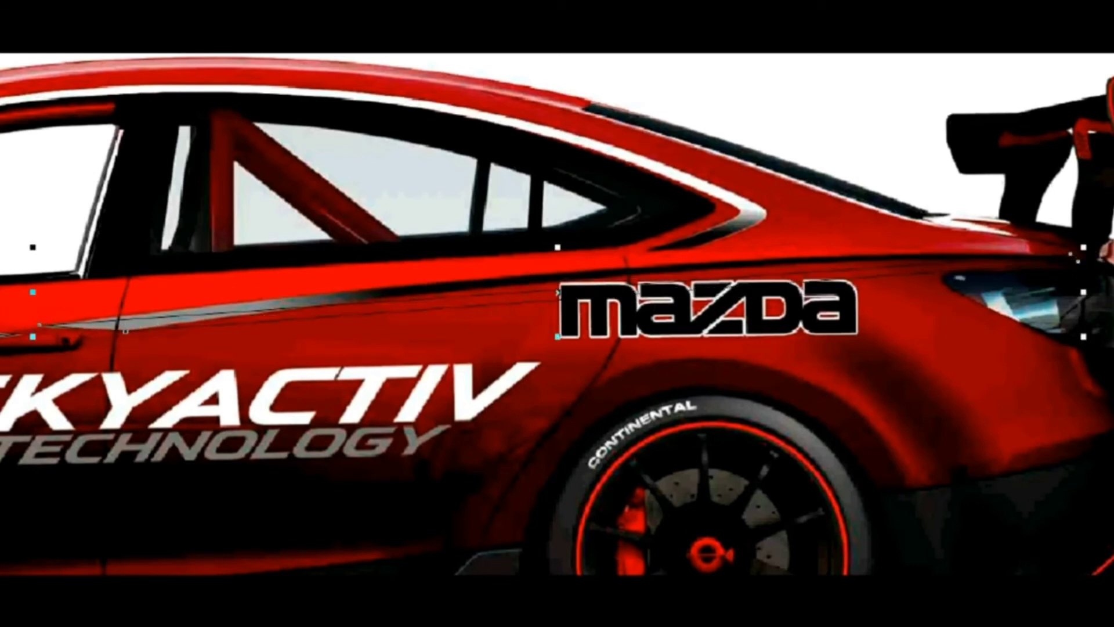
# - Marquee-select the stripe's nodes with the Shape tool, then reselect the finished stripe path
pyautogui.moveTo(20, 164); pyautogui.dragTo(1087, 406)
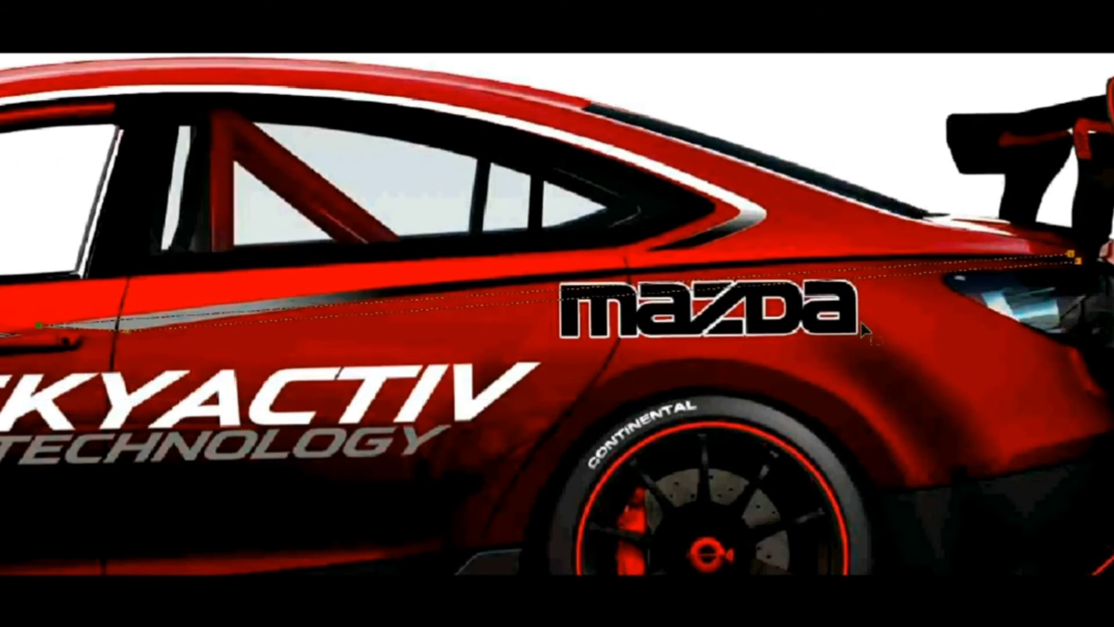
pyautogui.press('Escape')
pyautogui.click(630, 296)
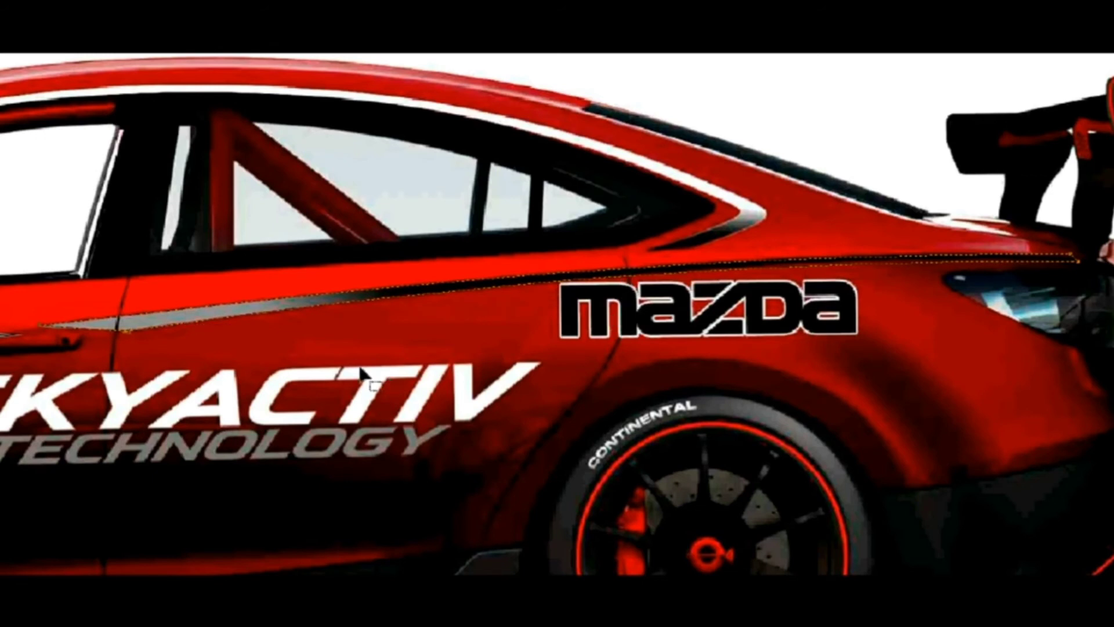
pyautogui.scroll(-3, 360, 373)
pyautogui.scroll(-3, 298, 335)
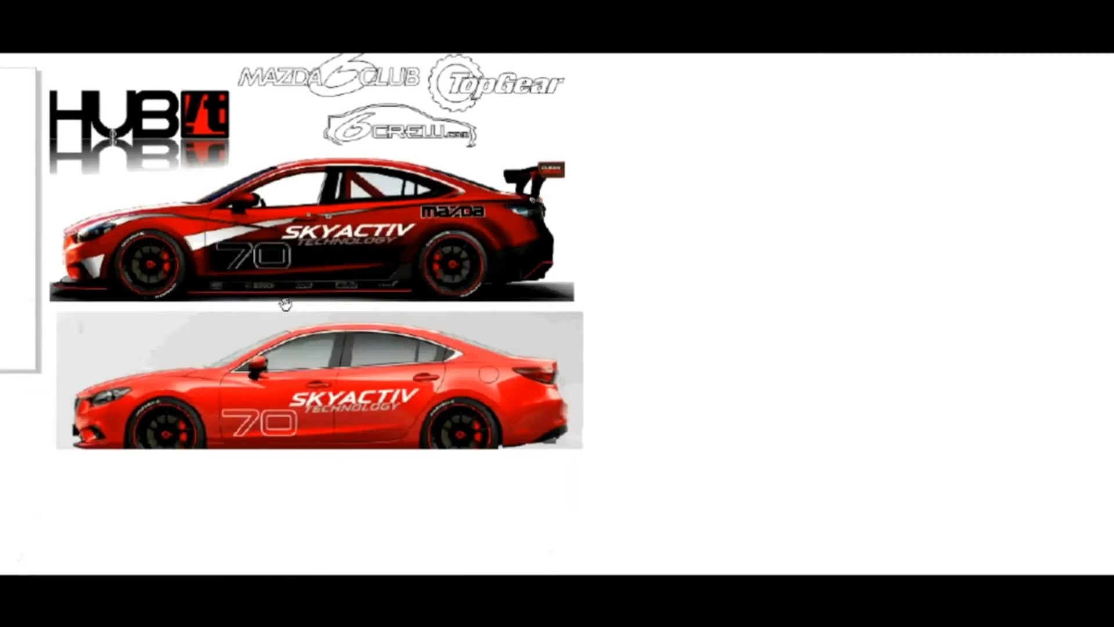
# - Select the group of traced stripes and drag it onto the lower stock car
pyautogui.moveTo(233, 428); pyautogui.dragTo(284, 305)
pyautogui.moveTo(74, 152); pyautogui.dragTo(588, 456)
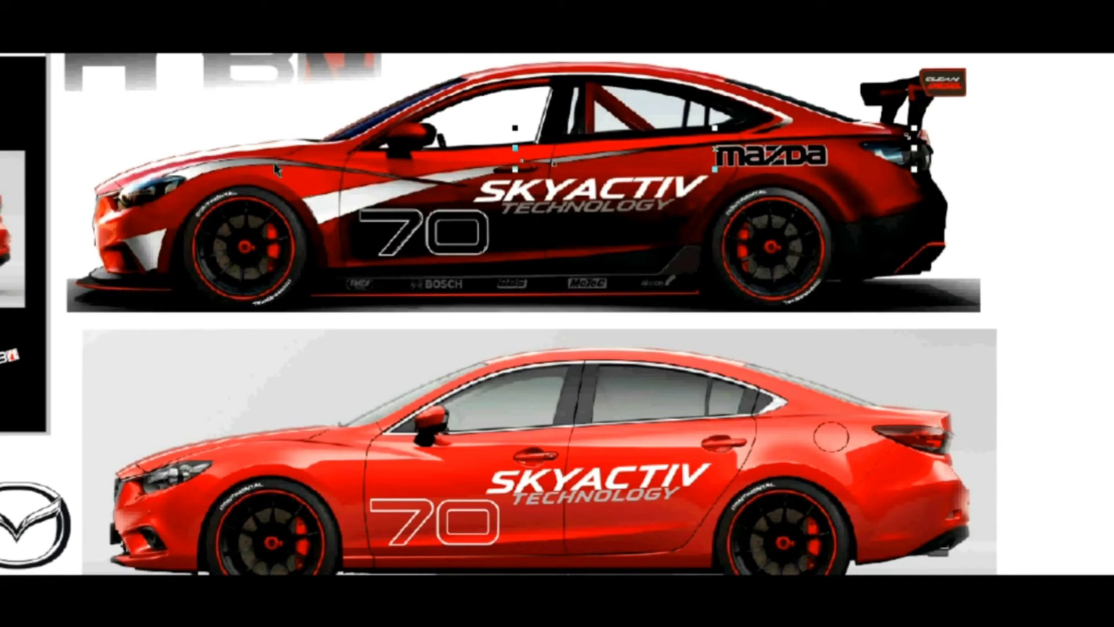
pyautogui.click(331, 218)
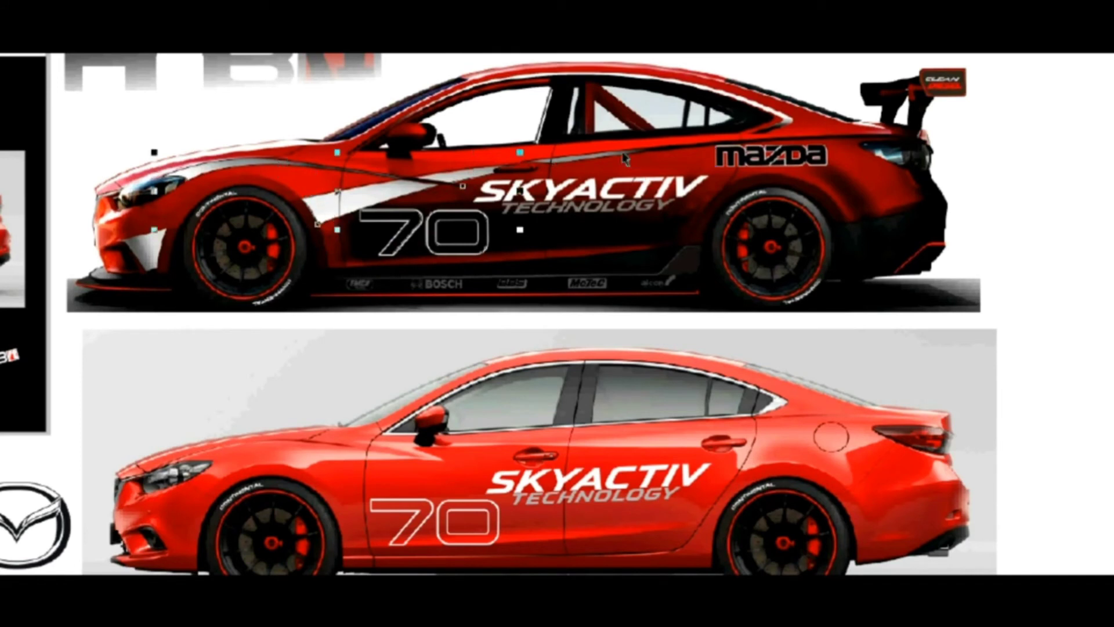
pyautogui.click(648, 237)
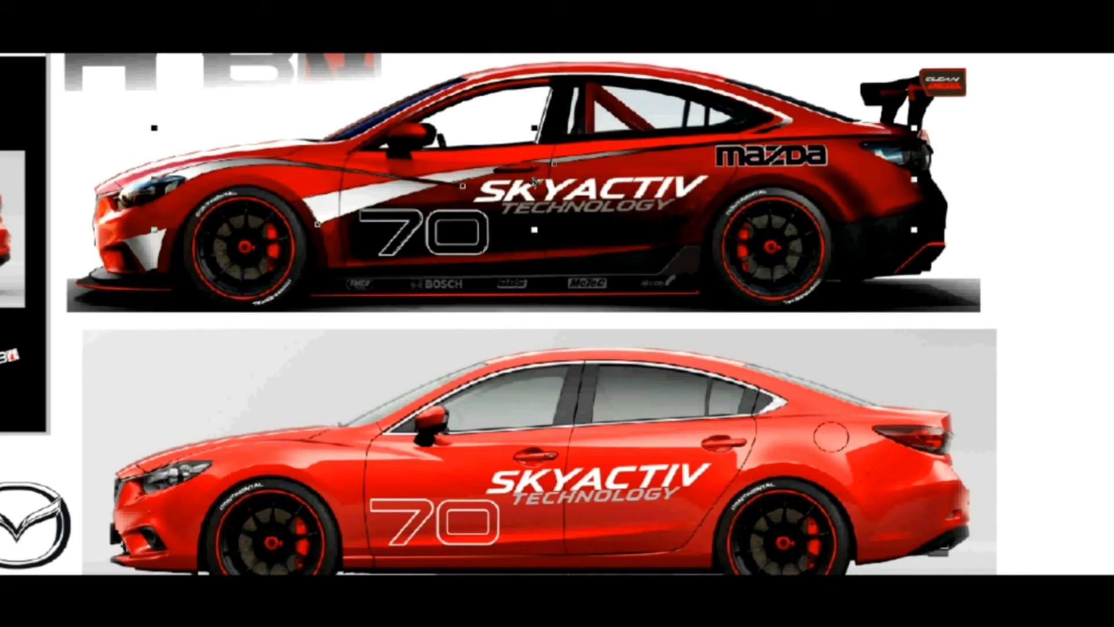
pyautogui.moveTo(533, 181); pyautogui.dragTo(558, 458)
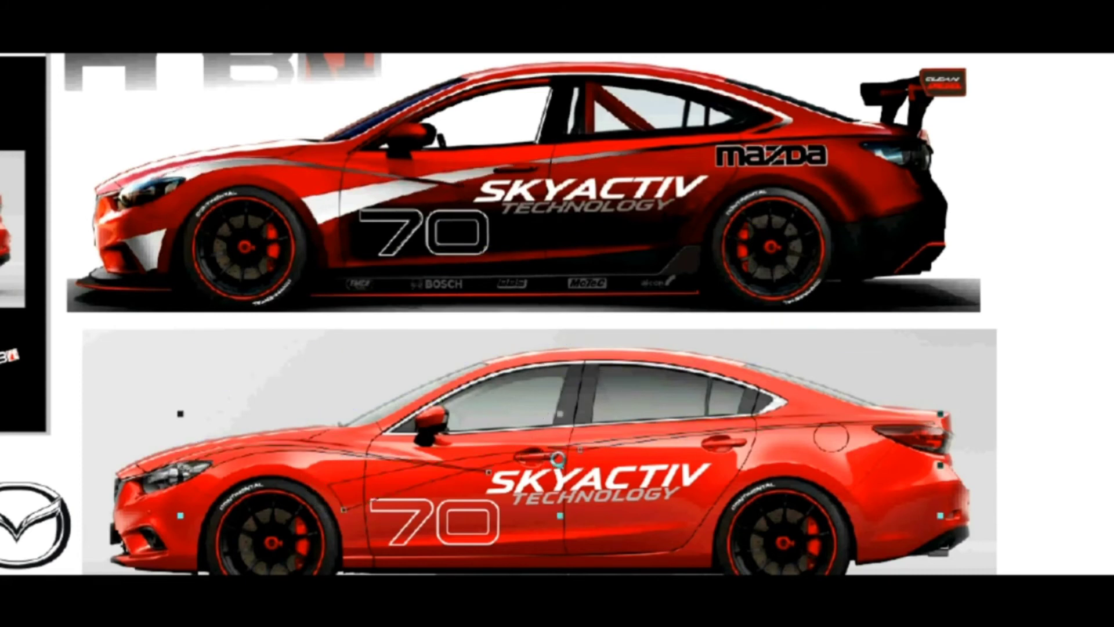
# - Nudge the traced stripes to line up with the lower car's front fender
pyautogui.moveTo(174, 438); pyautogui.dragTo(301, 490)
pyautogui.moveTo(401, 302); pyautogui.dragTo(428, 278)
pyautogui.scroll(-5, 427, 278)
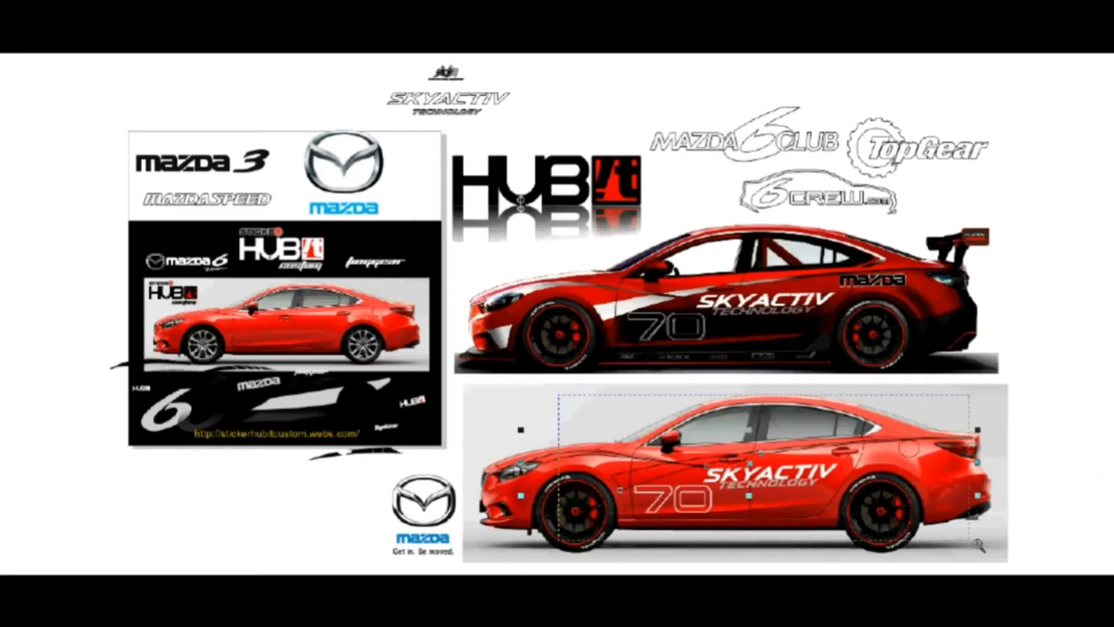
pyautogui.scroll(-3, 748, 474)
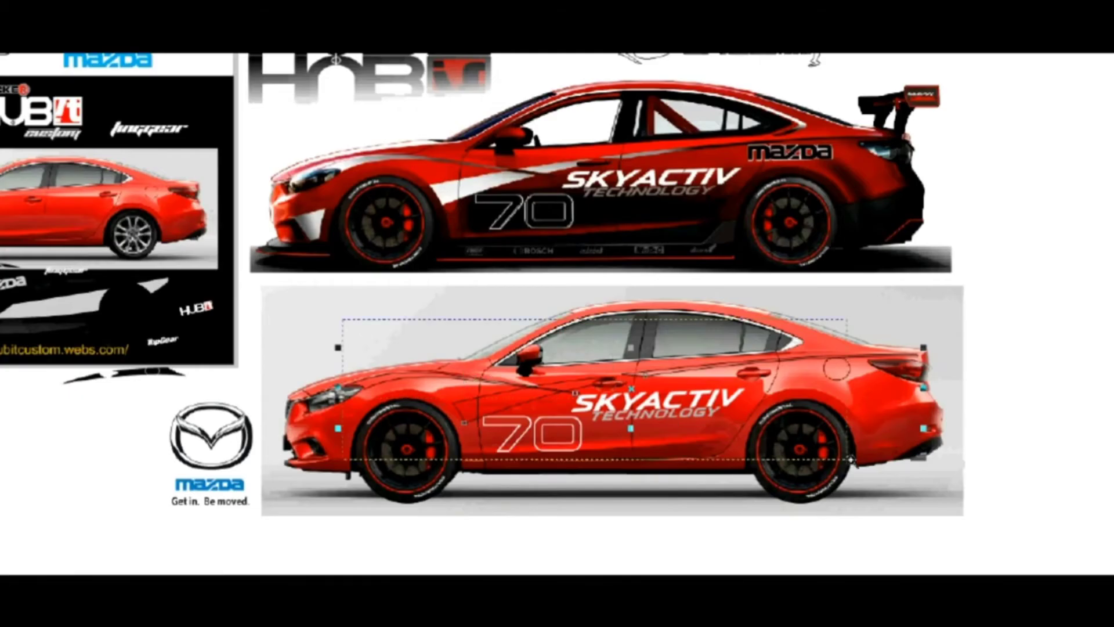
pyautogui.scroll(3, 684, 476)
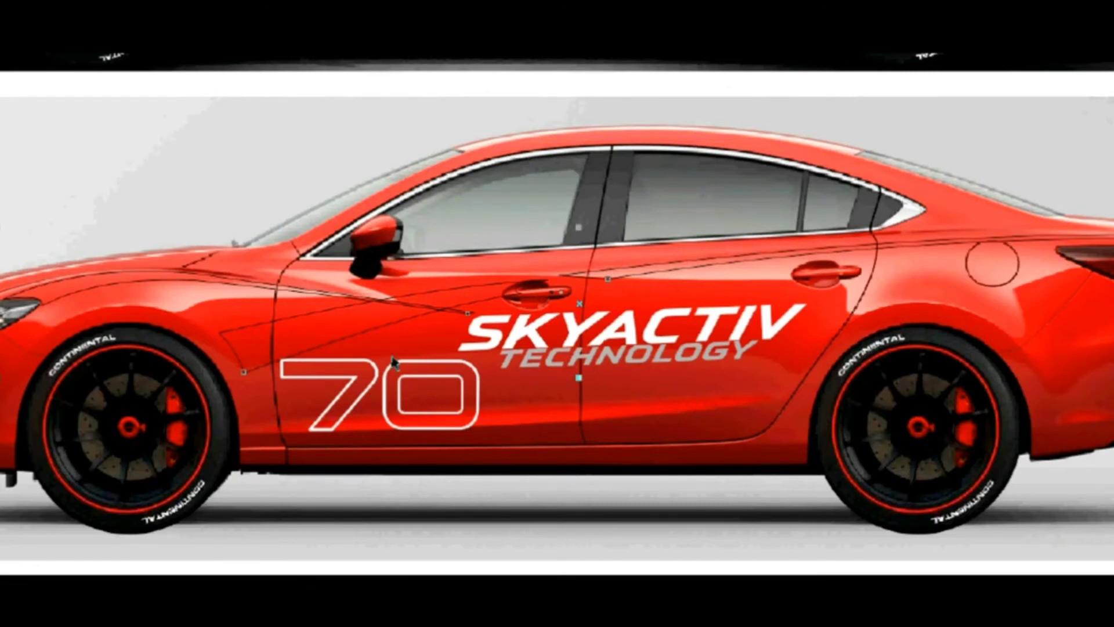
# - Select the copied stripe outline and place it over the front door
pyautogui.click(319, 146)
pyautogui.click(326, 349)
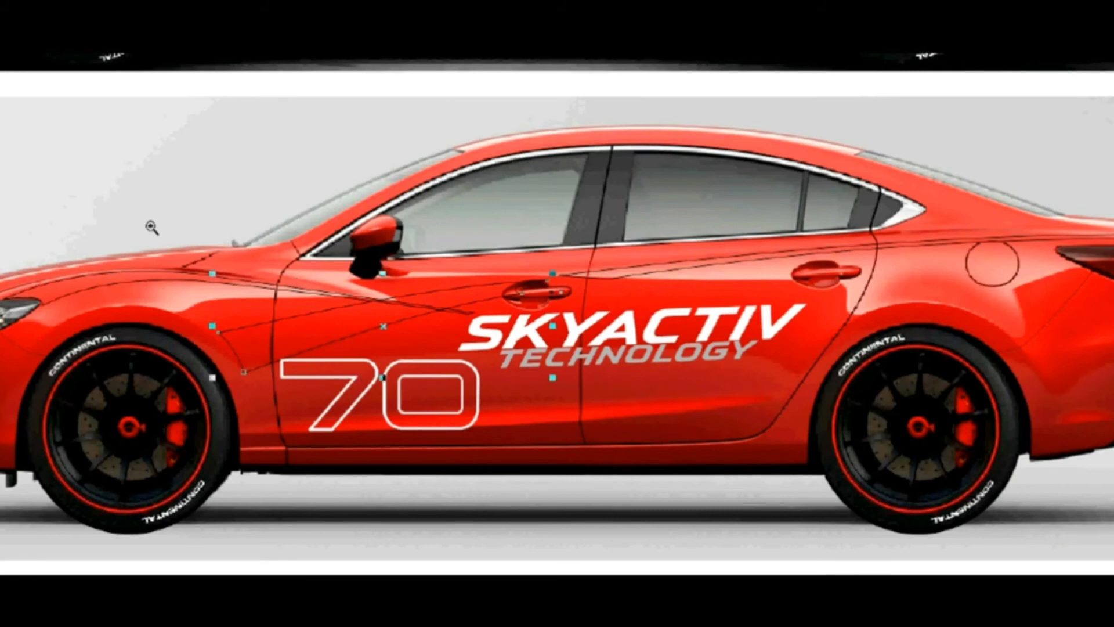
pyautogui.click(380, 335)
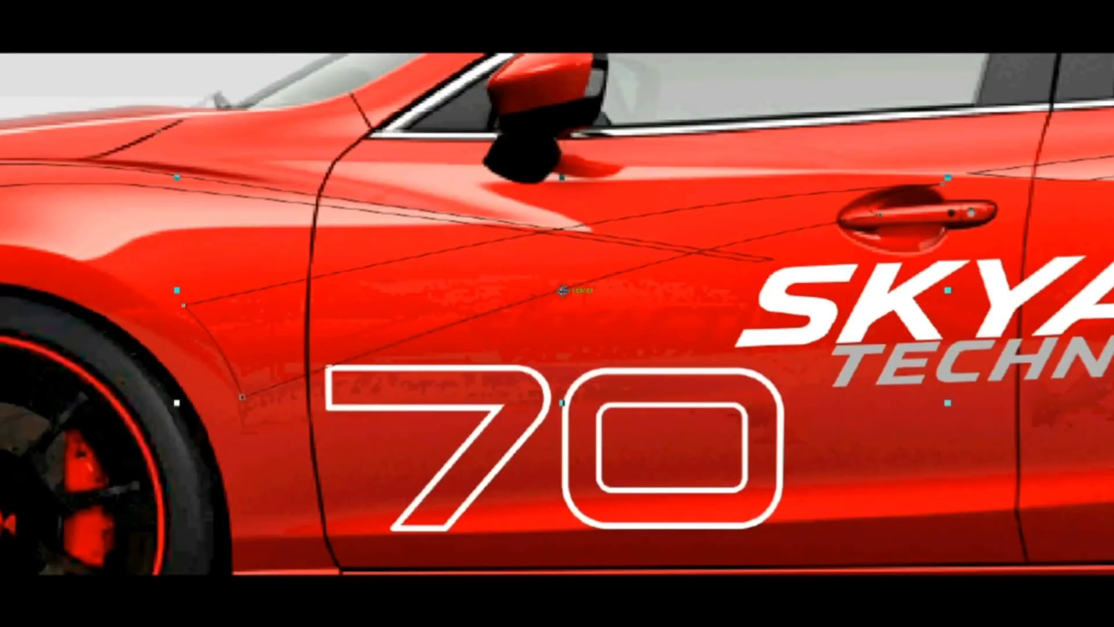
pyautogui.moveTo(562, 290); pyautogui.dragTo(508, 319)
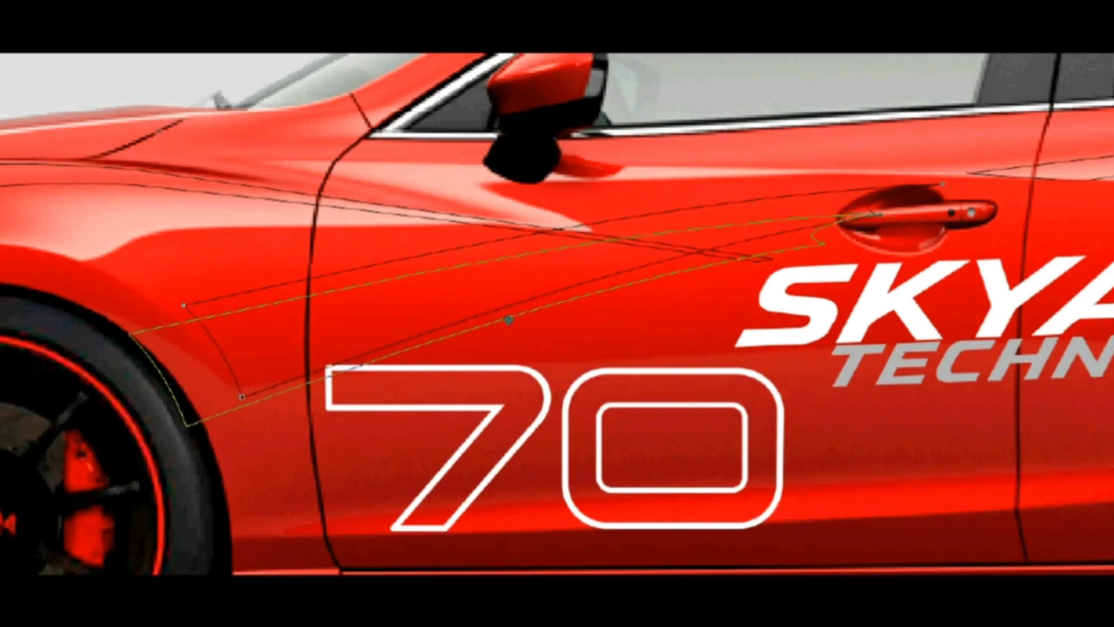
pyautogui.moveTo(508, 319); pyautogui.dragTo(508, 320)
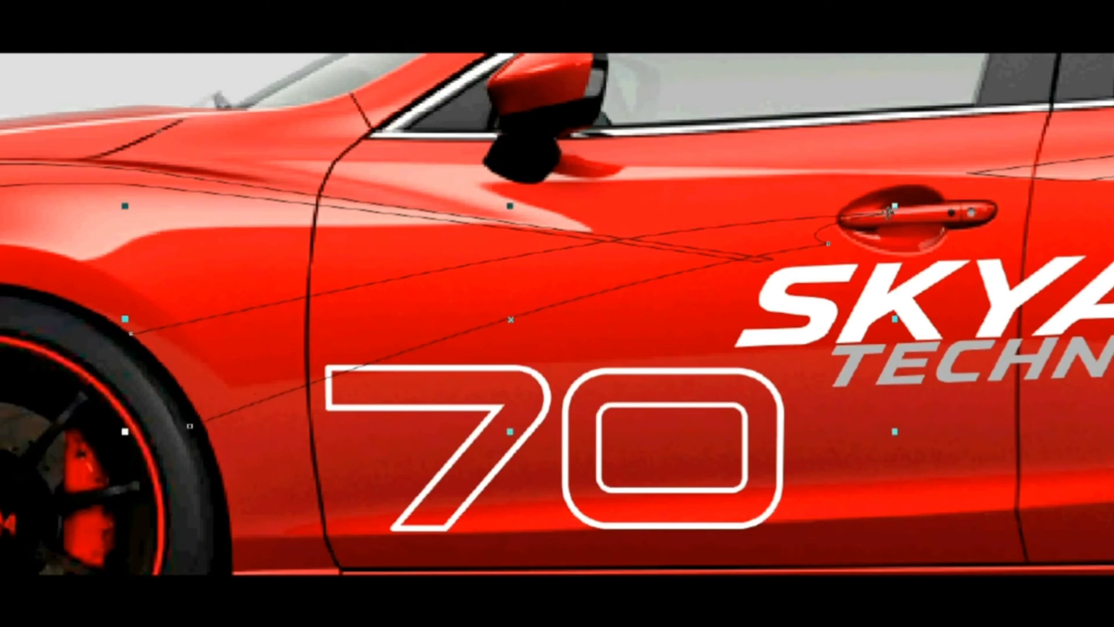
# - Stretch the outline from its corner, tilt it upward toward the door handle, and nudge it into place
pyautogui.moveTo(895, 205); pyautogui.dragTo(928, 190)
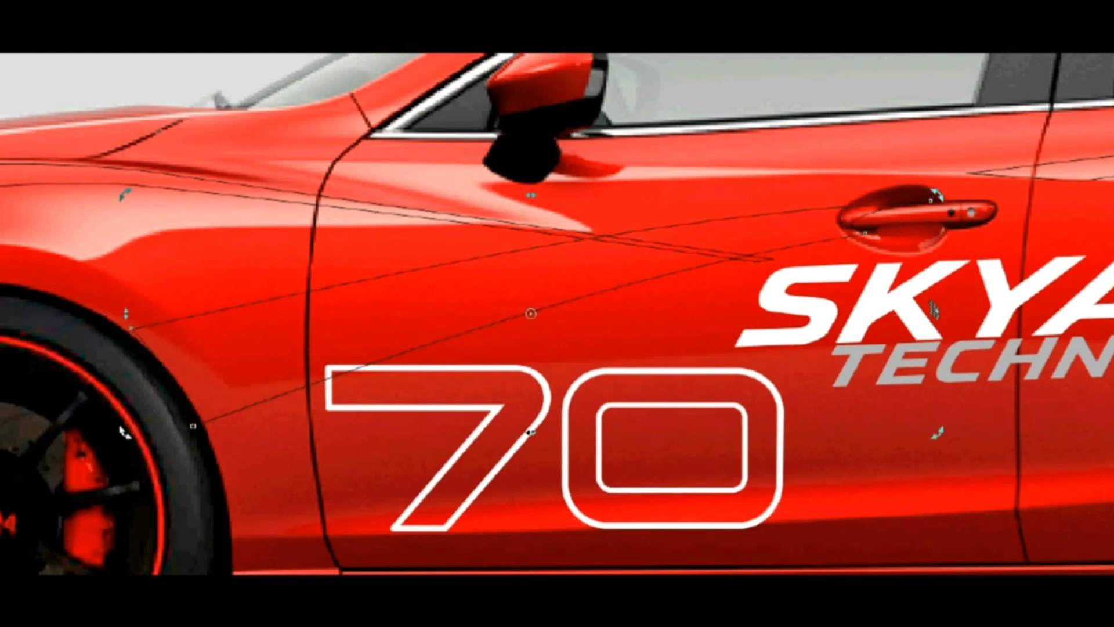
pyautogui.moveTo(936, 195)
pyautogui.mouseDown()
pyautogui.moveTo(935, 164)
pyautogui.moveTo(936, 195)
pyautogui.mouseUp()
pyautogui.moveTo(123, 432); pyautogui.dragTo(129, 450)
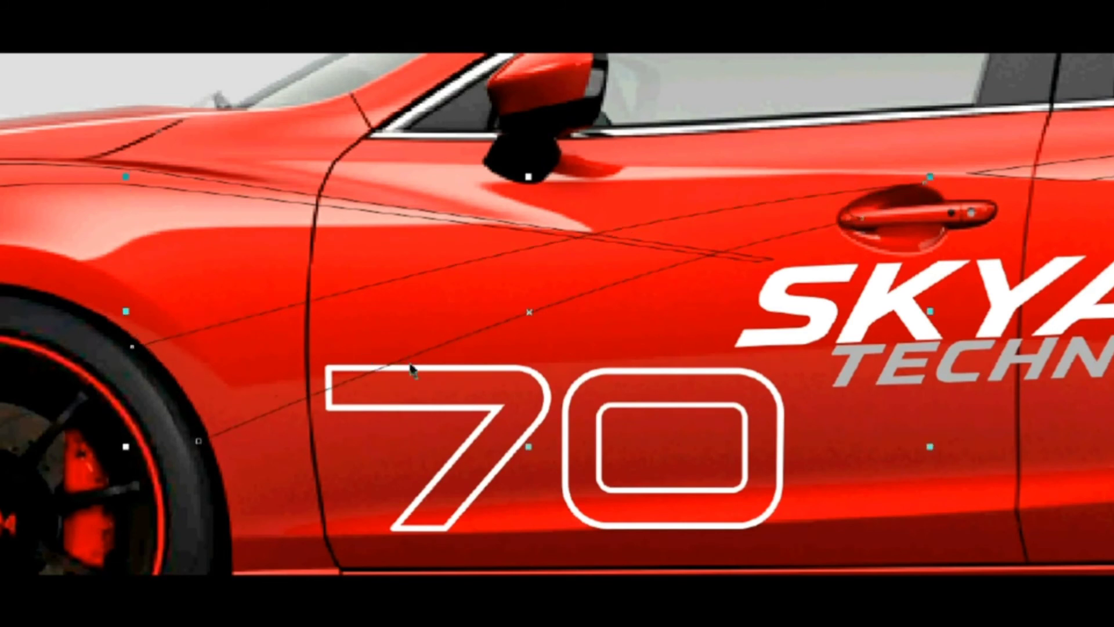
pyautogui.doubleClick(426, 351)
pyautogui.moveTo(426, 350); pyautogui.dragTo(441, 345)
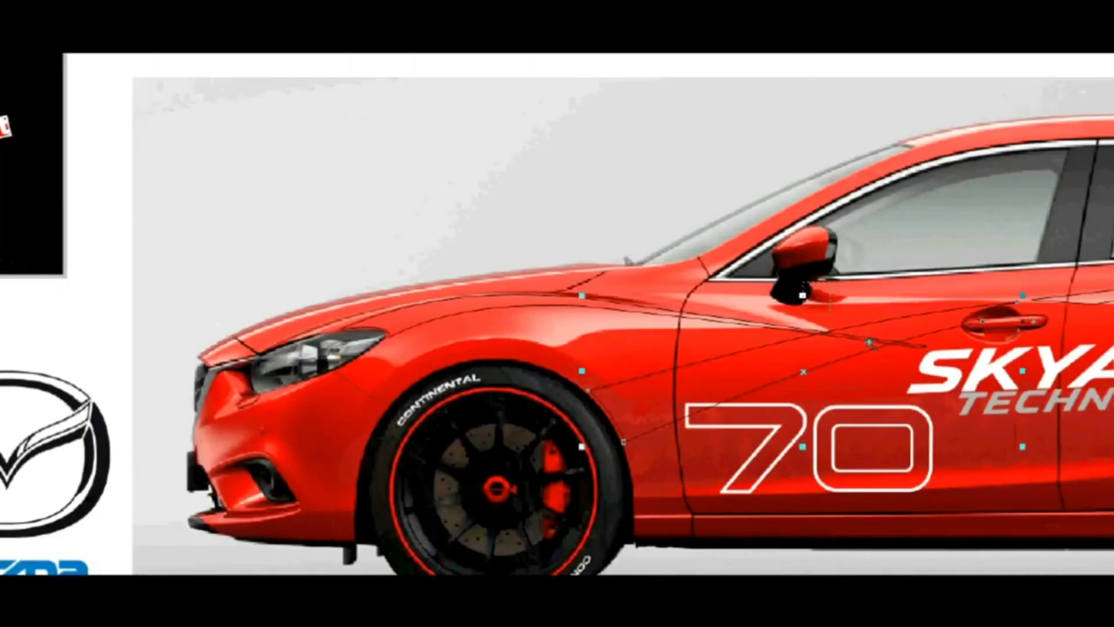
# - Add nodes at the stripe's tip and bend the curve around the door-handle recess
pyautogui.scroll(5, 998, 406)
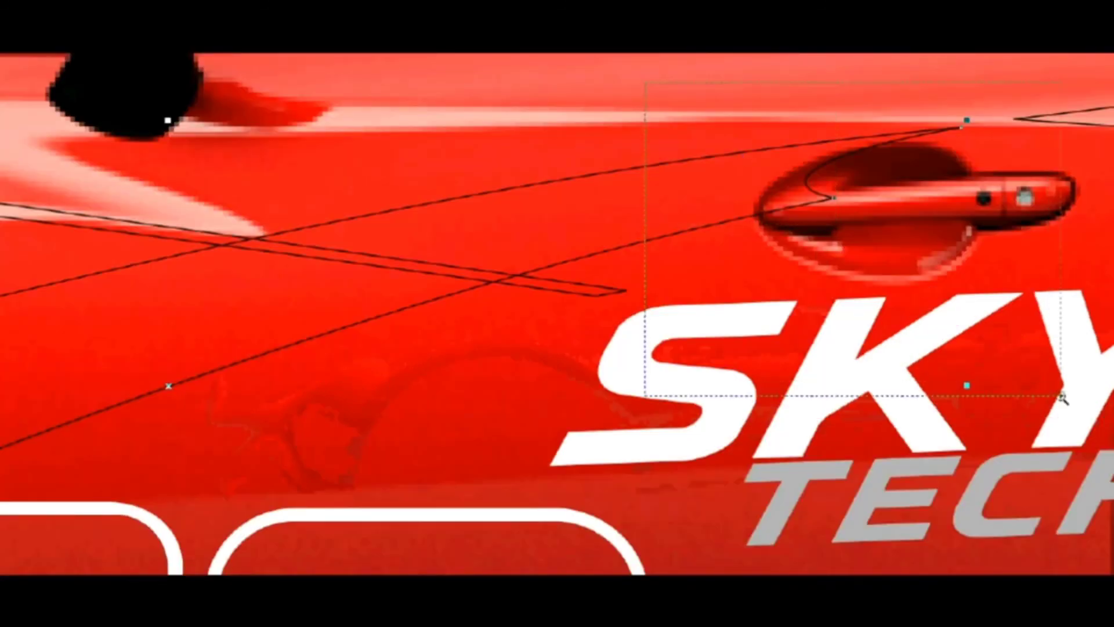
pyautogui.scroll(2, 184, 211)
pyautogui.hotkey('ctrl', 'Return')
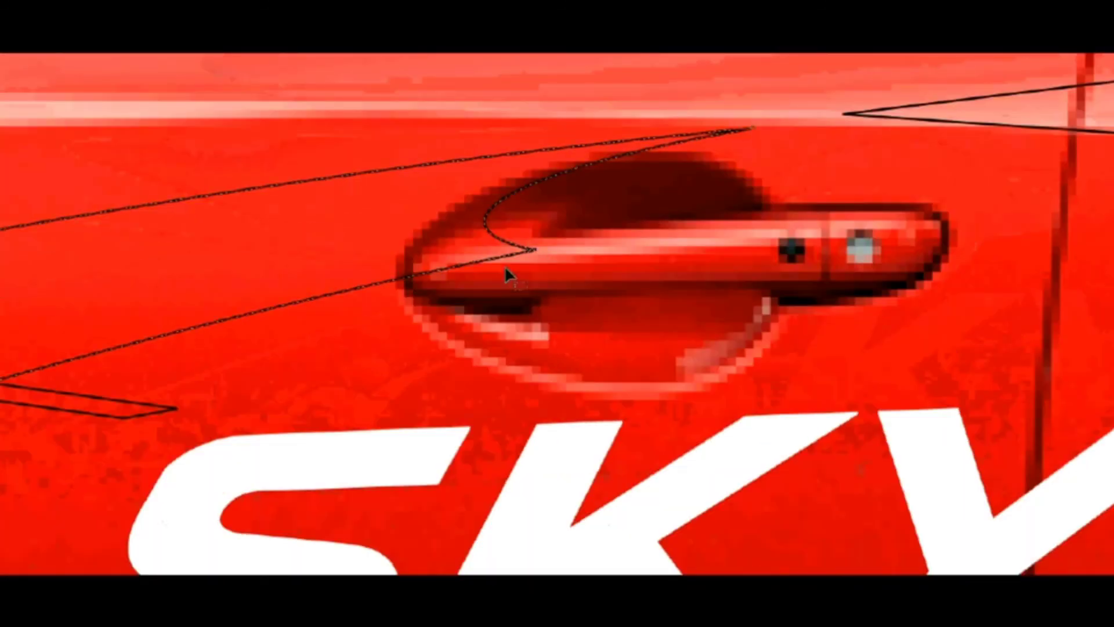
pyautogui.click(531, 249)
pyautogui.click(564, 385)
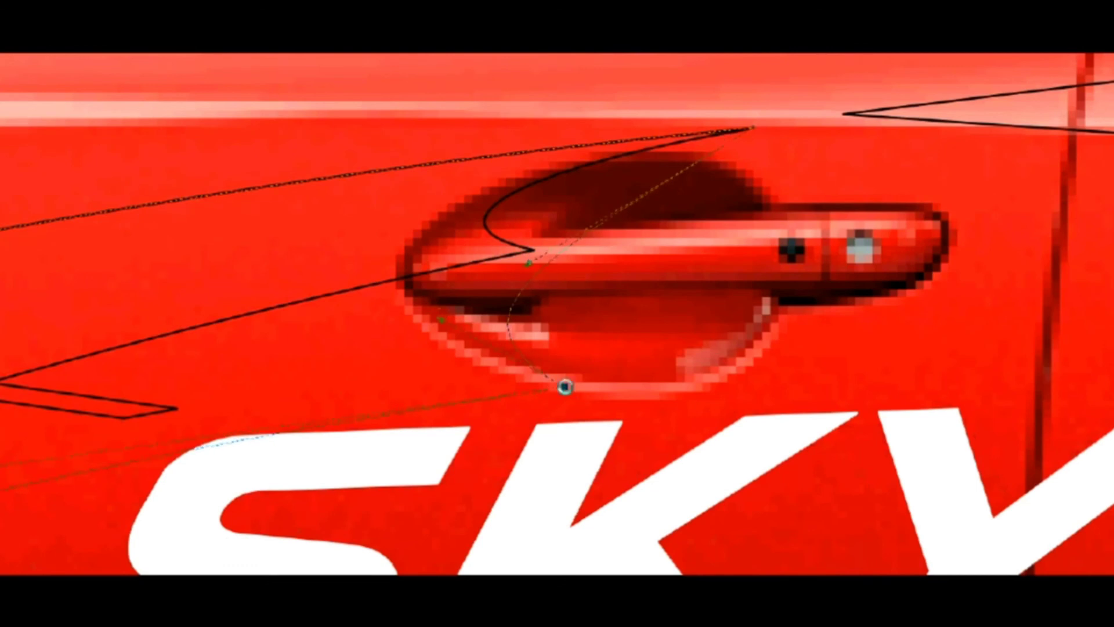
pyautogui.moveTo(750, 125); pyautogui.dragTo(659, 150)
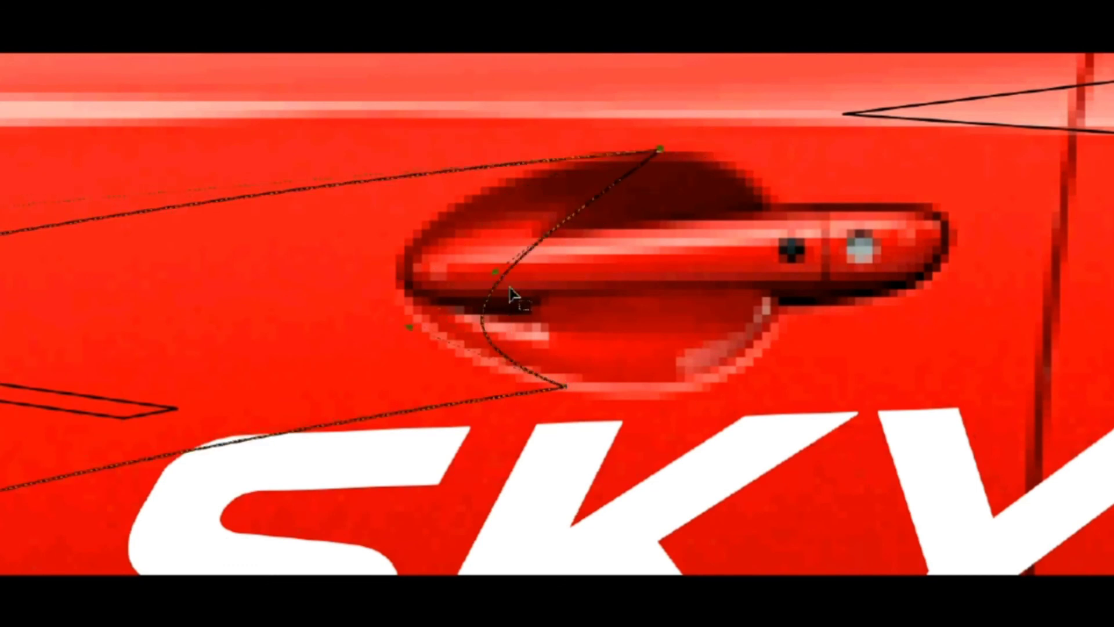
pyautogui.moveTo(489, 287); pyautogui.dragTo(249, 218)
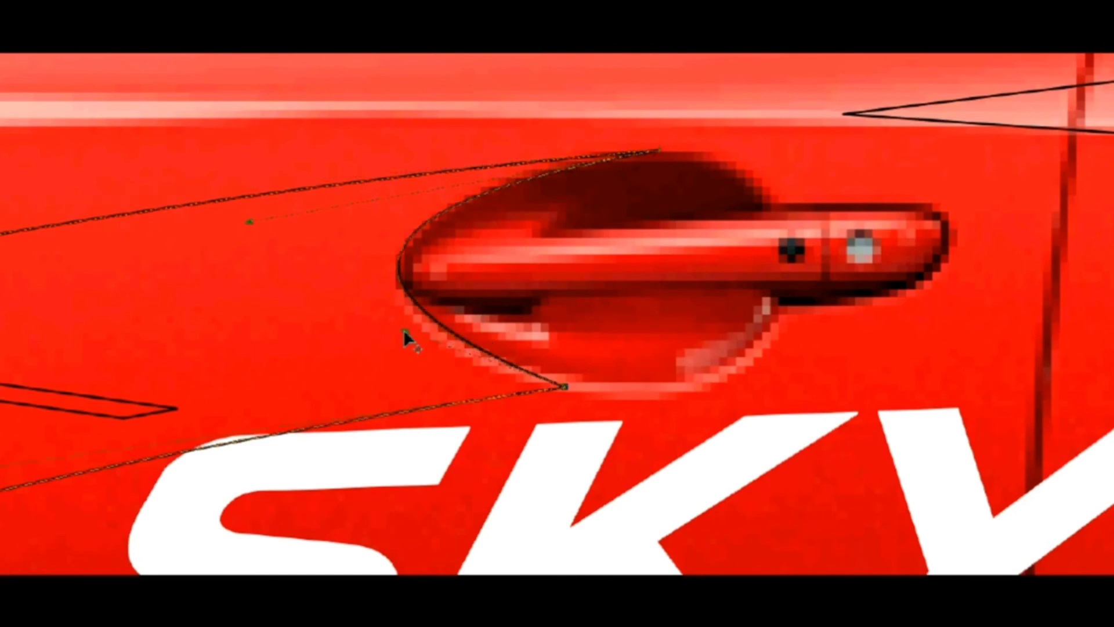
pyautogui.scroll(-2, 712, 461)
# - Finish node editing and fill the front fender stripe solid white
pyautogui.scroll(-2, 804, 427)
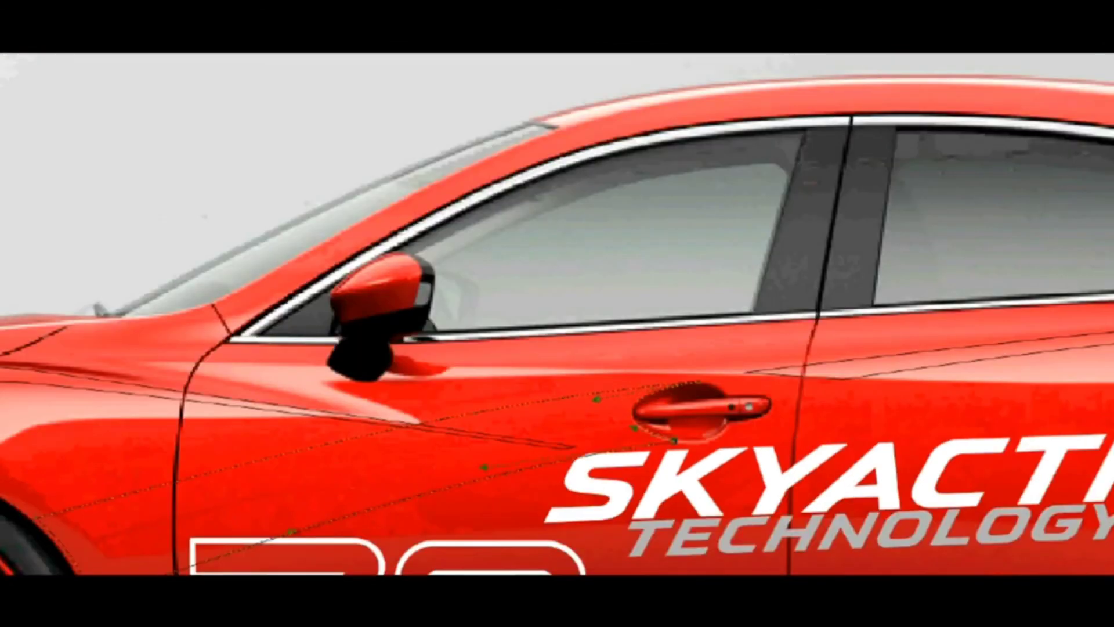
pyautogui.scroll(-3, 566, 198)
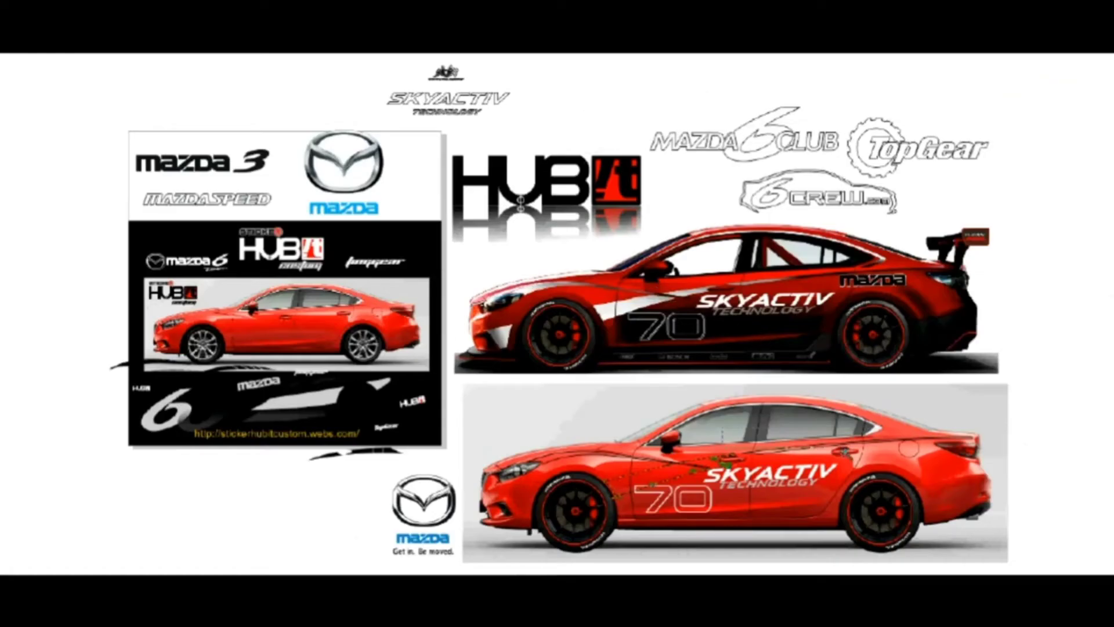
pyautogui.scroll(3, 998, 488)
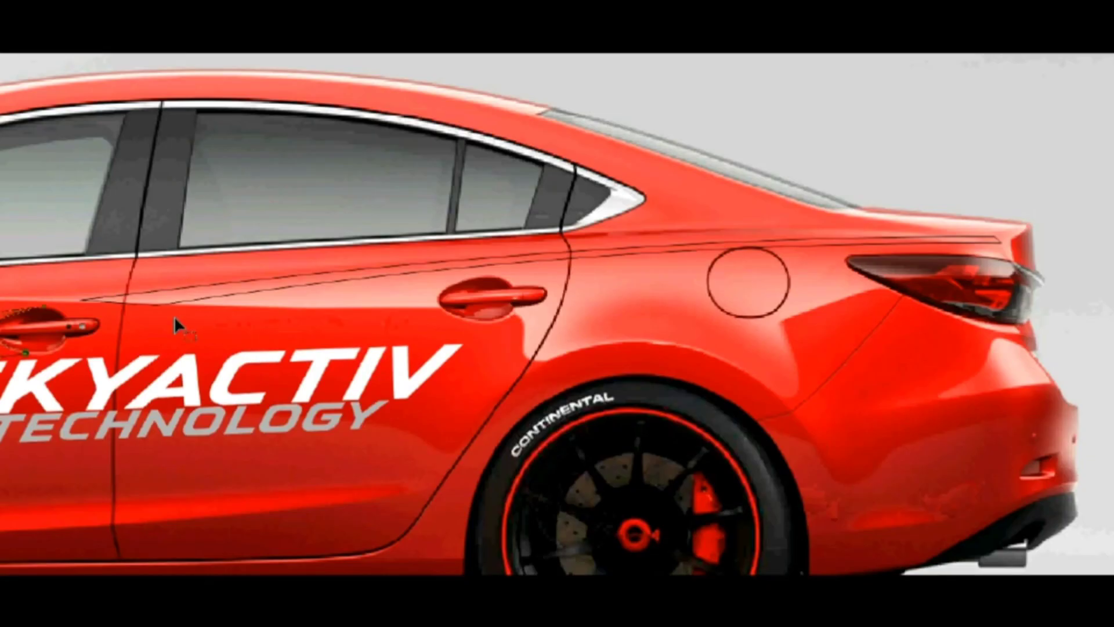
pyautogui.scroll(-3, 578, 351)
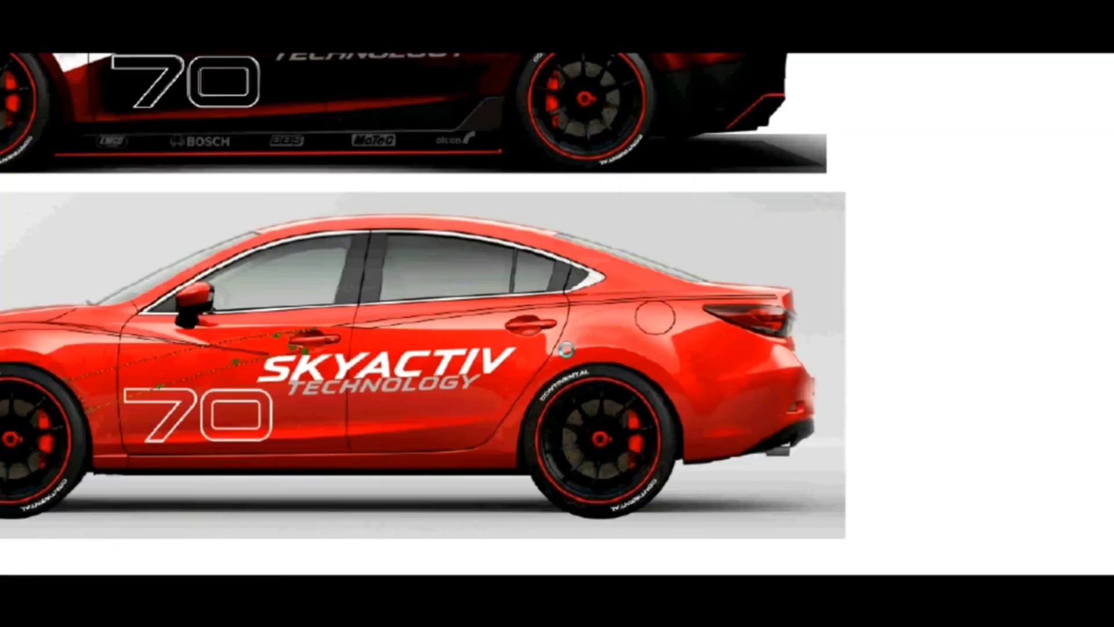
pyautogui.scroll(-2, 215, 351)
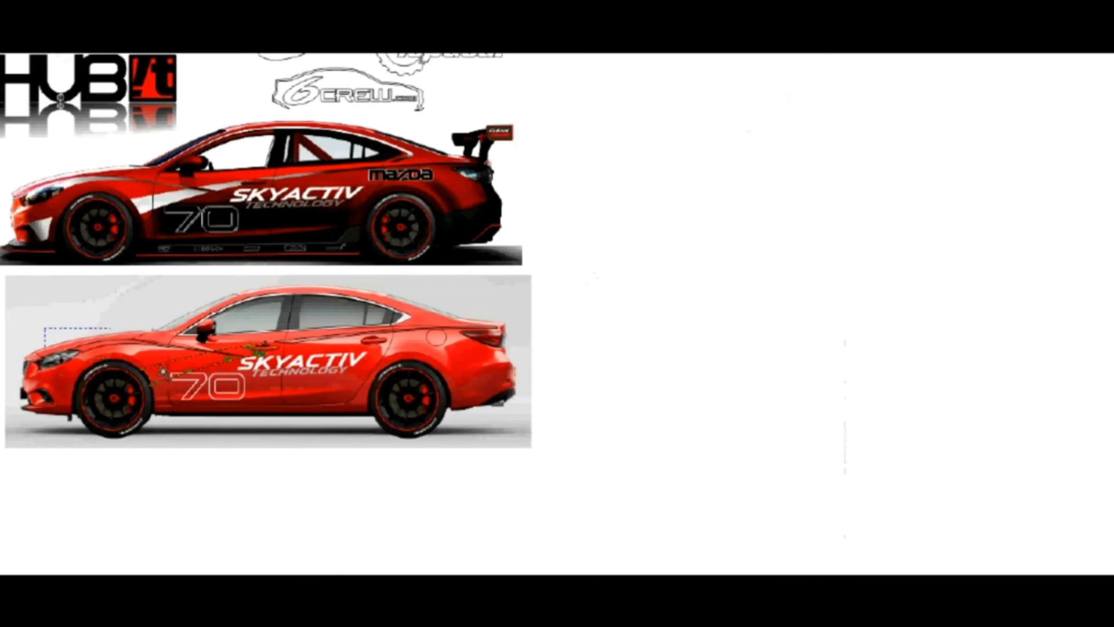
pyautogui.scroll(3, 372, 406)
pyautogui.press('Return')
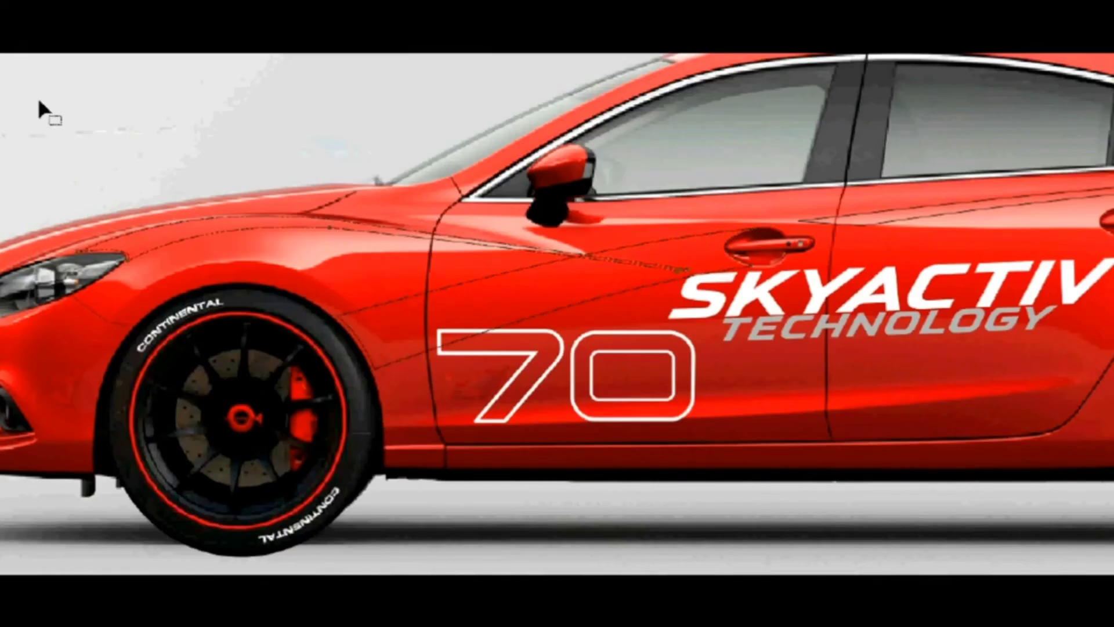
pyautogui.hotkey('ctrl', 't')
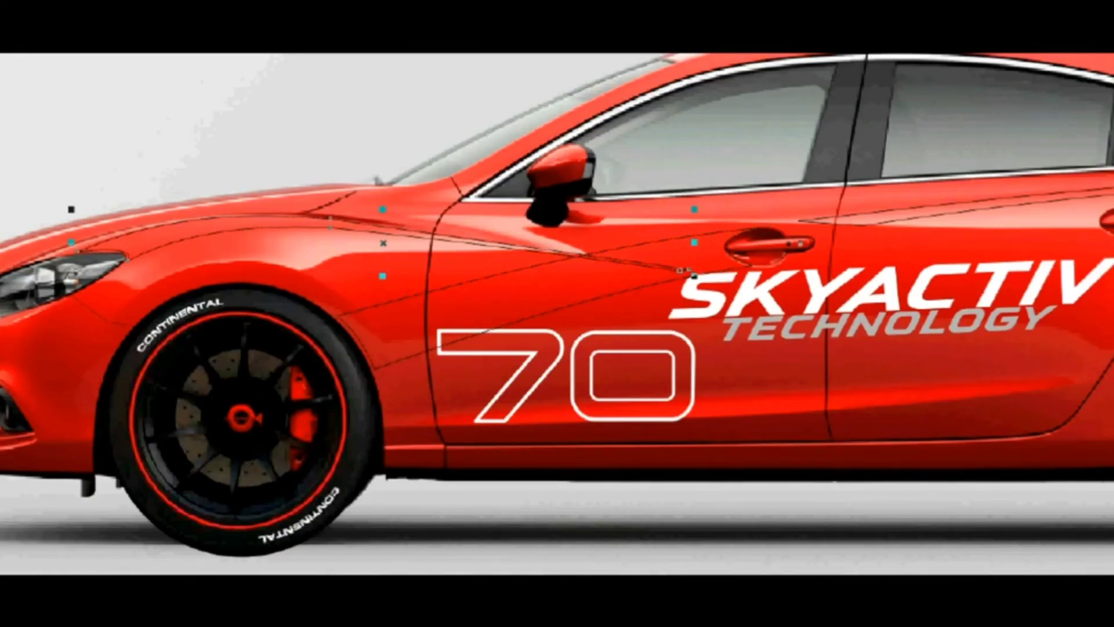
pyautogui.hotkey('ctrl', 'BackSpace')
# - Remove the outline from the white fender stripe
pyautogui.press('Return')
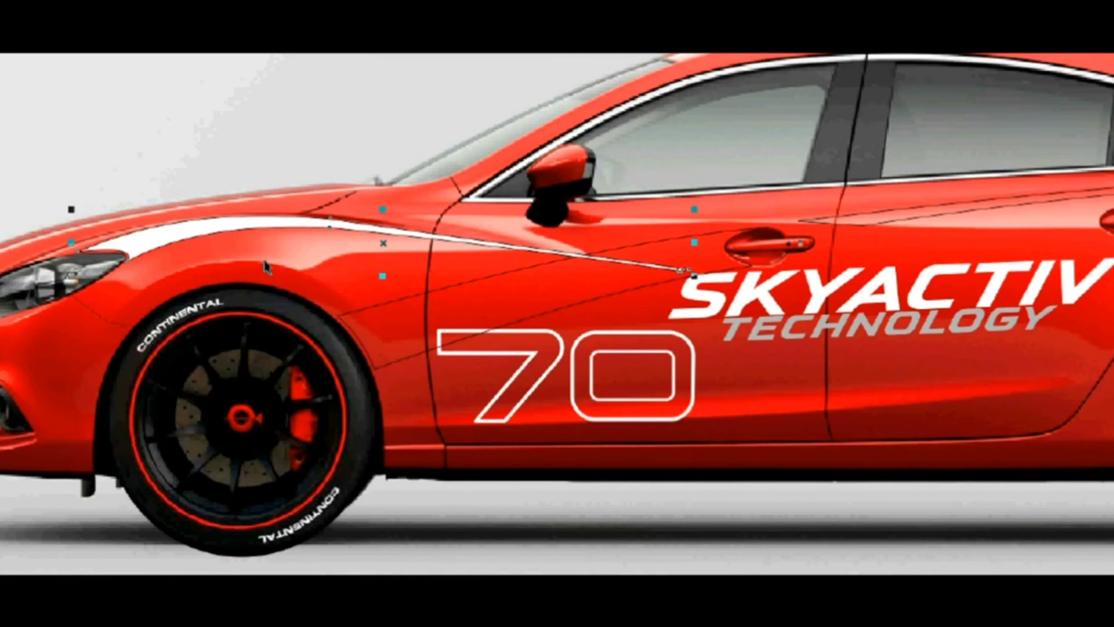
pyautogui.hotkey('ctrl', 't')
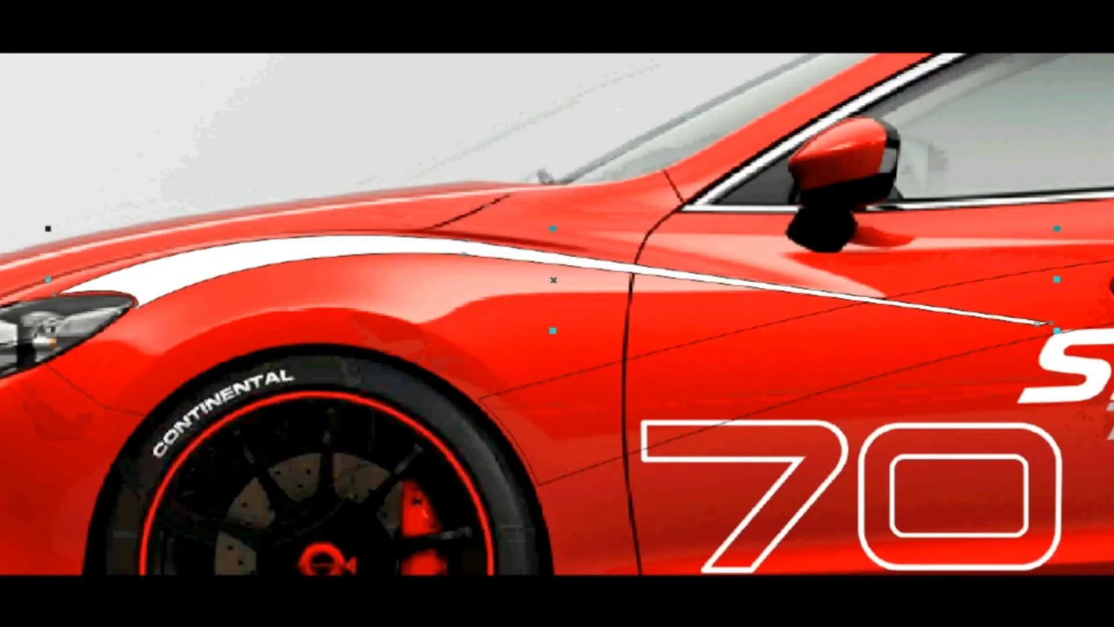
pyautogui.press('Return')
pyautogui.press('Return')
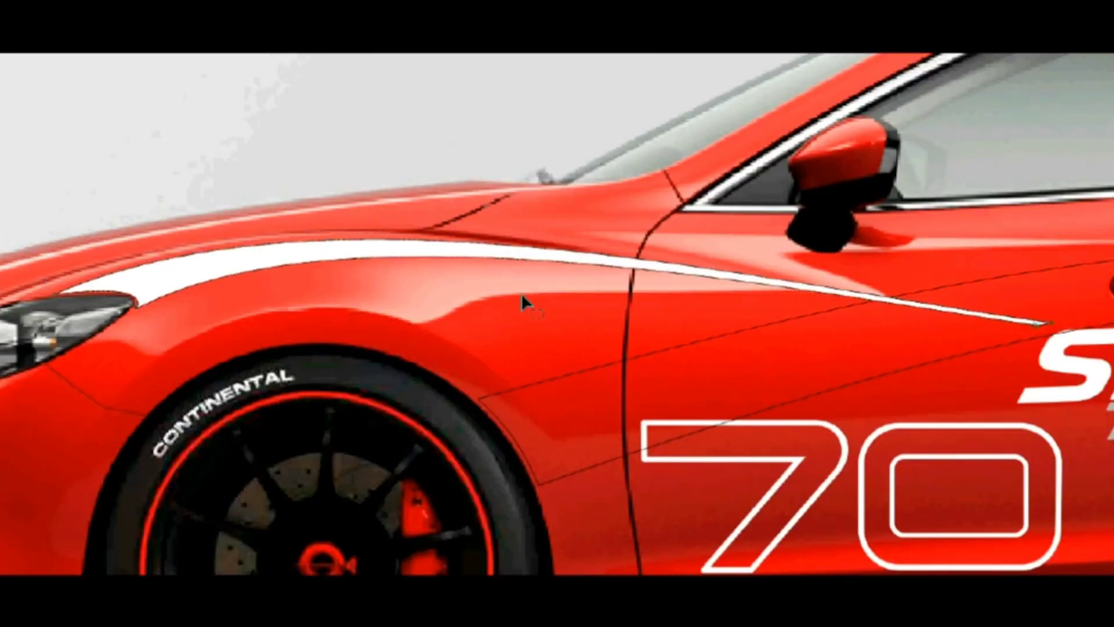
pyautogui.scroll(-3, 521, 293)
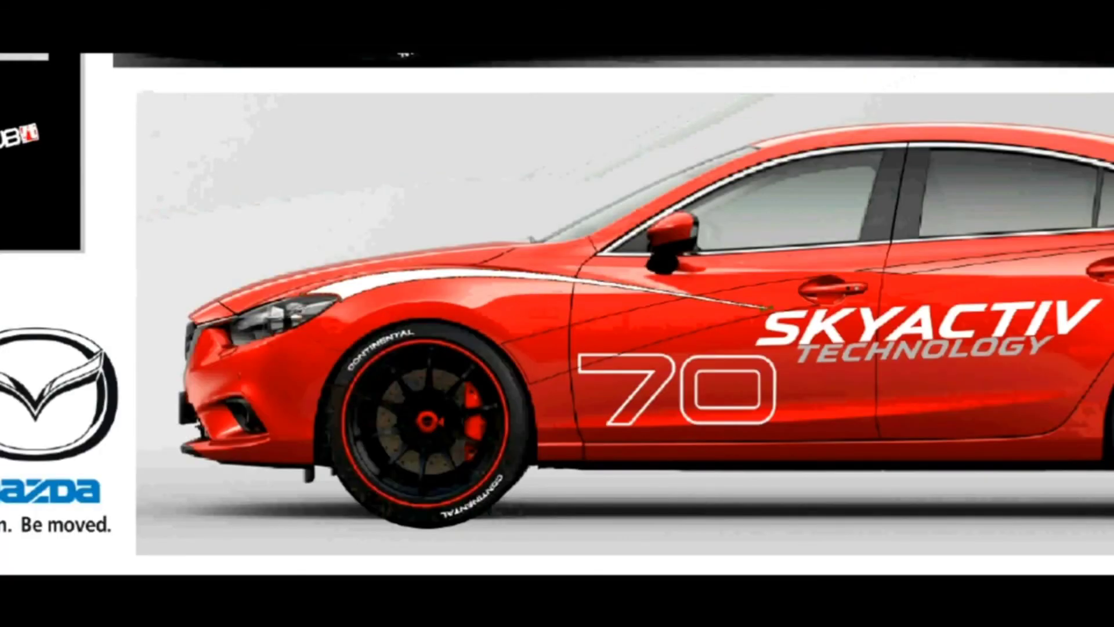
pyautogui.click(1, 136)
pyautogui.click(9, 188)
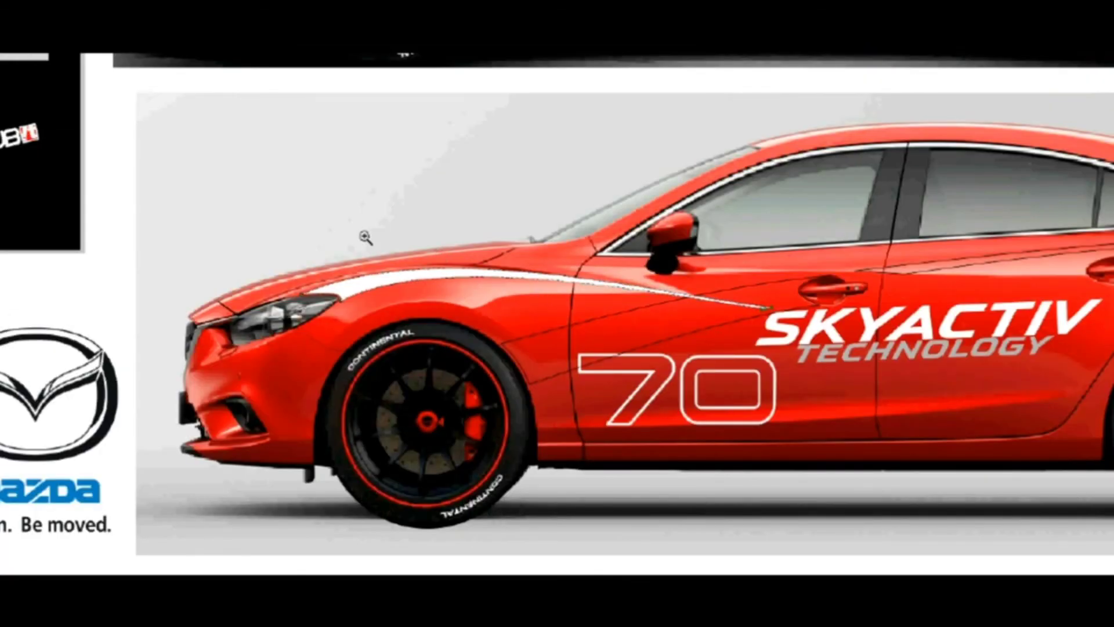
pyautogui.scroll(2, 493, 287)
# - Fill the broad door stripe, from the wheel arch toward the handle, solid white
pyautogui.click(487, 303)
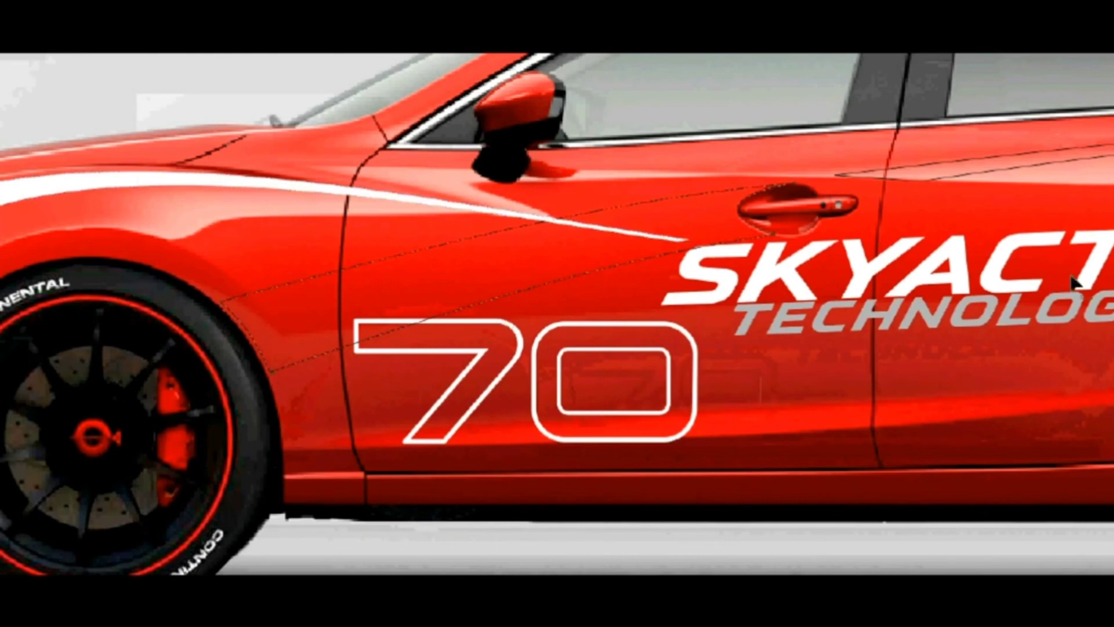
pyautogui.click(520, 154)
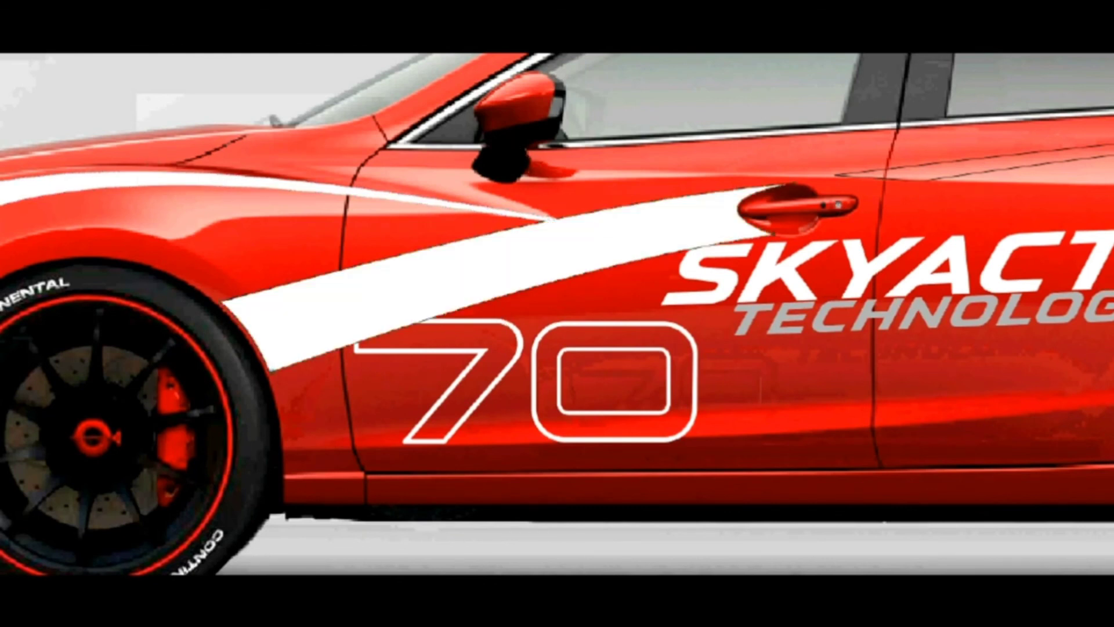